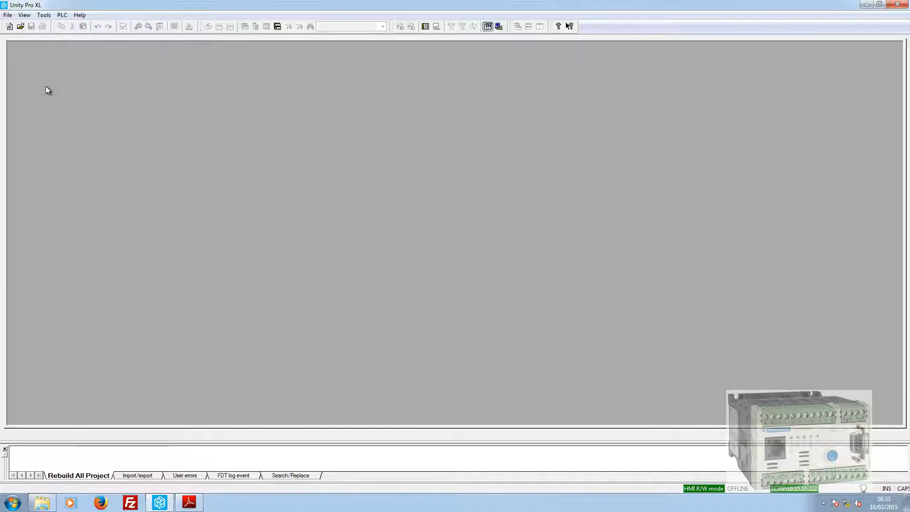
# Create a Quantum project with the 140 CPU 651 60 processor and expand its local bus structure down to the CPU's sub-items.
pyautogui.click(9, 27)
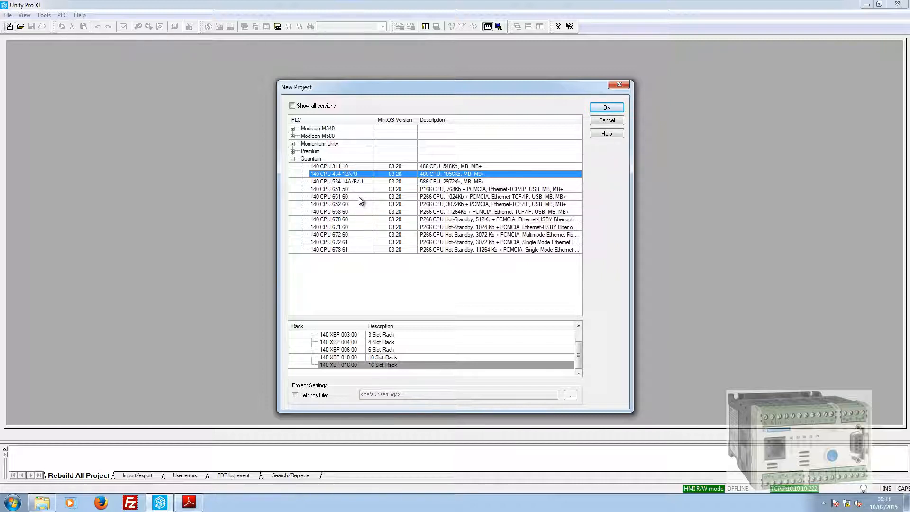
pyautogui.press('Return')
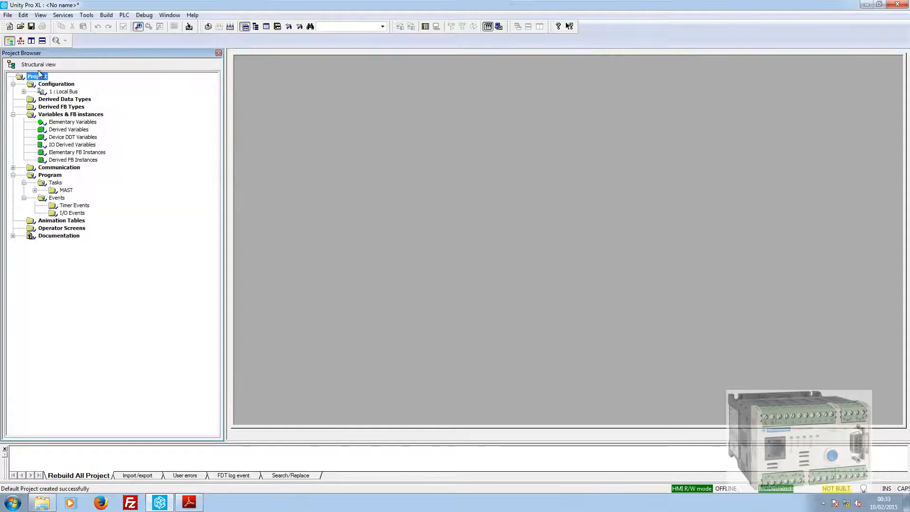
pyautogui.click(24, 92)
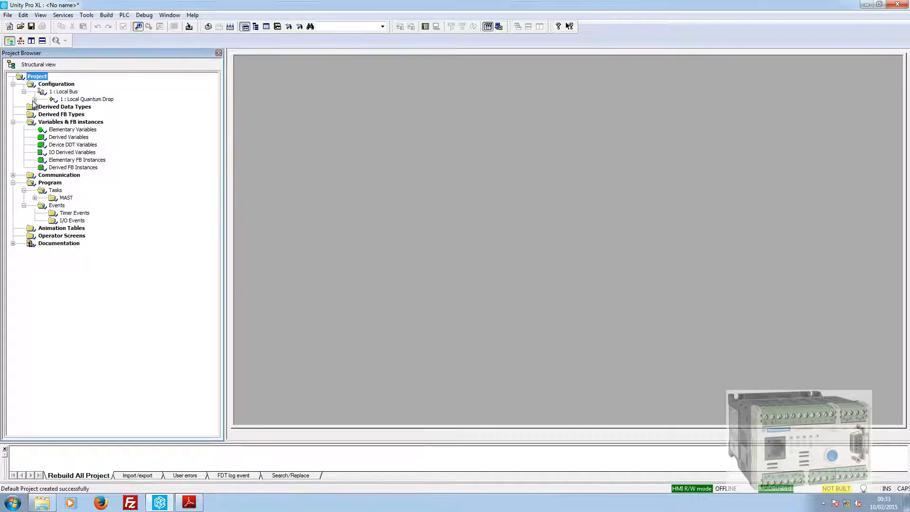
pyautogui.click(35, 99)
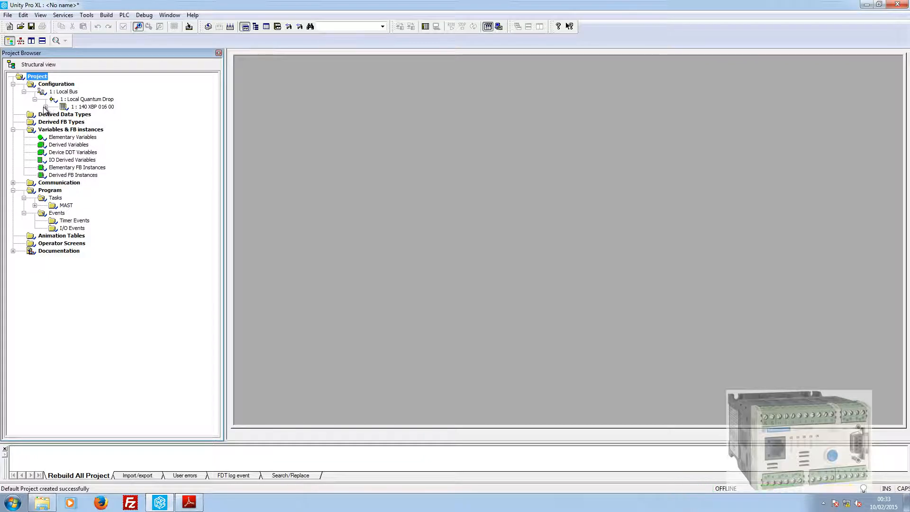
pyautogui.click(46, 107)
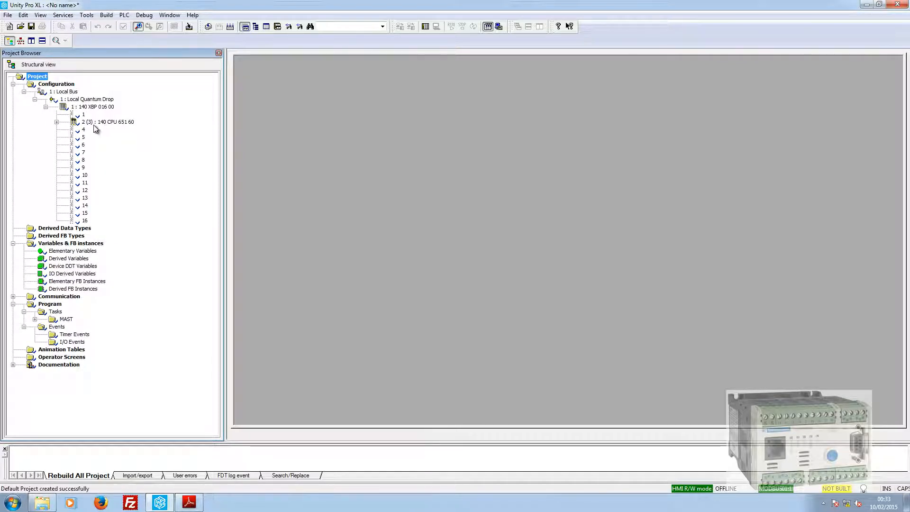
pyautogui.click(56, 122)
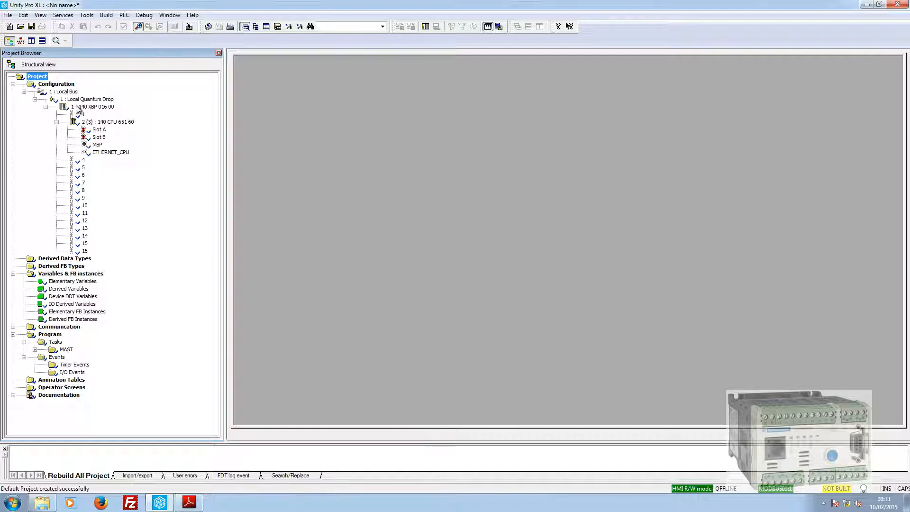
# Open the local bus configuration and replace the rack with the 6-slot 140 XBP 006 00.
pyautogui.click(96, 108)
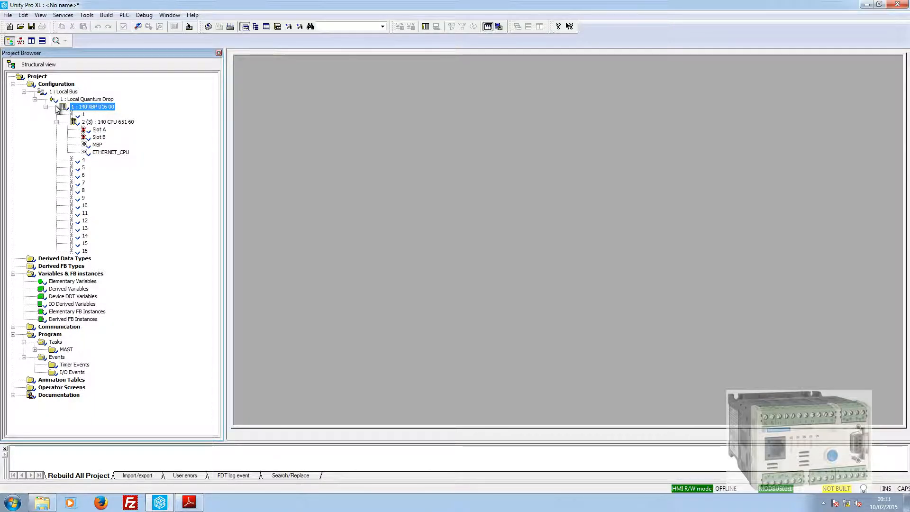
pyautogui.doubleClick(83, 106)
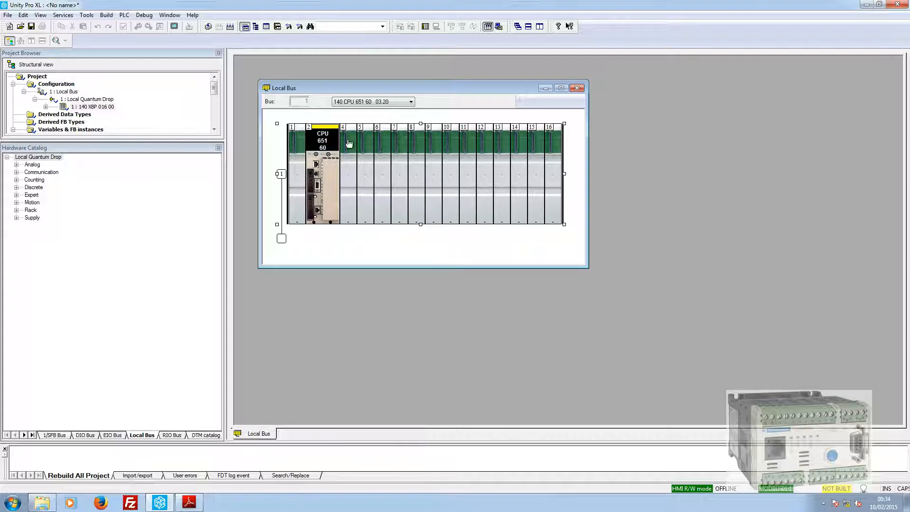
pyautogui.doubleClick(281, 175)
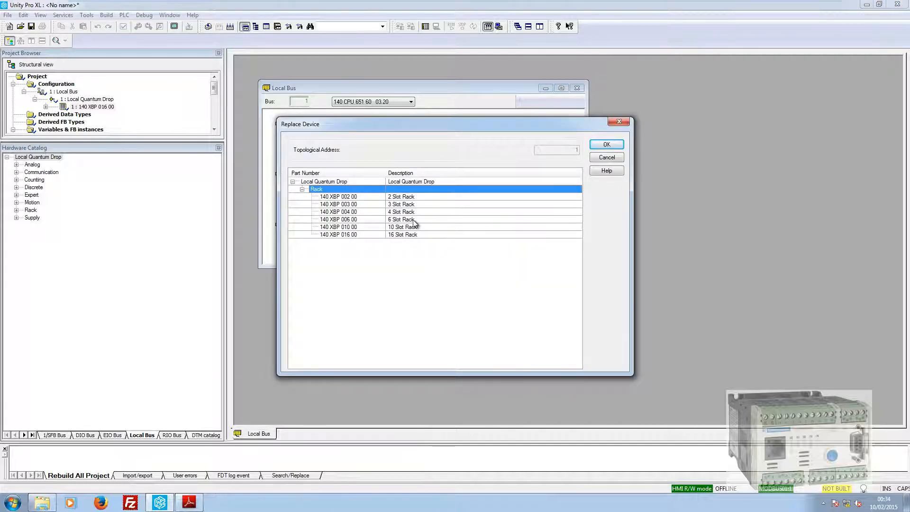
pyautogui.click(339, 219)
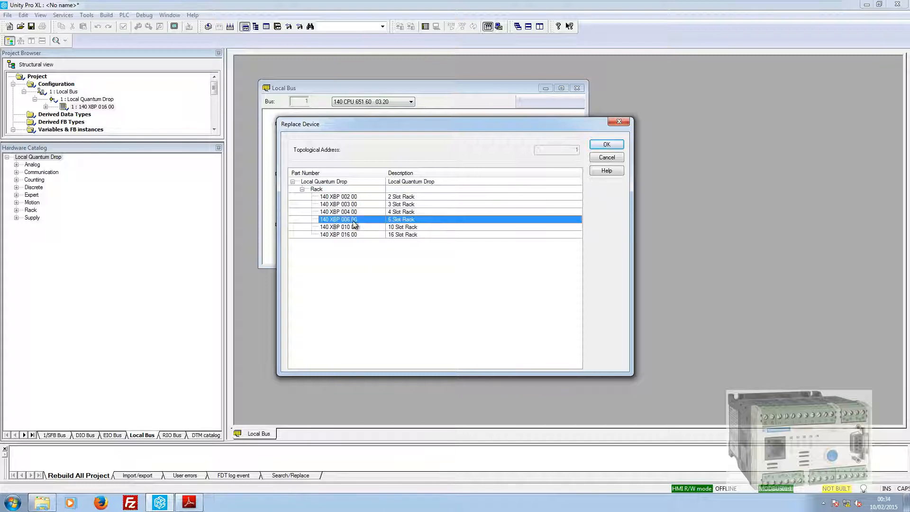
pyautogui.doubleClick(407, 223)
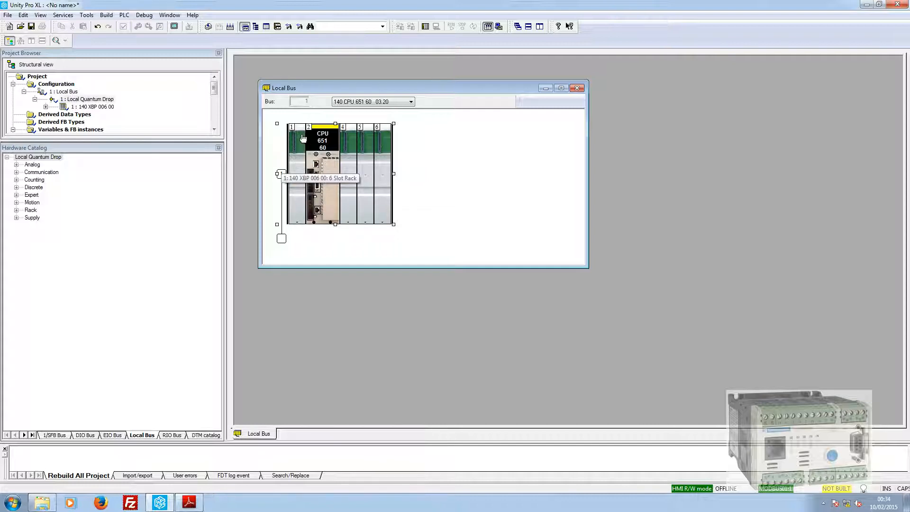
# Add the 140 CPS 214 00 DC summable 24V 8A power supply to slot 1 of the rack.
pyautogui.click(300, 158)
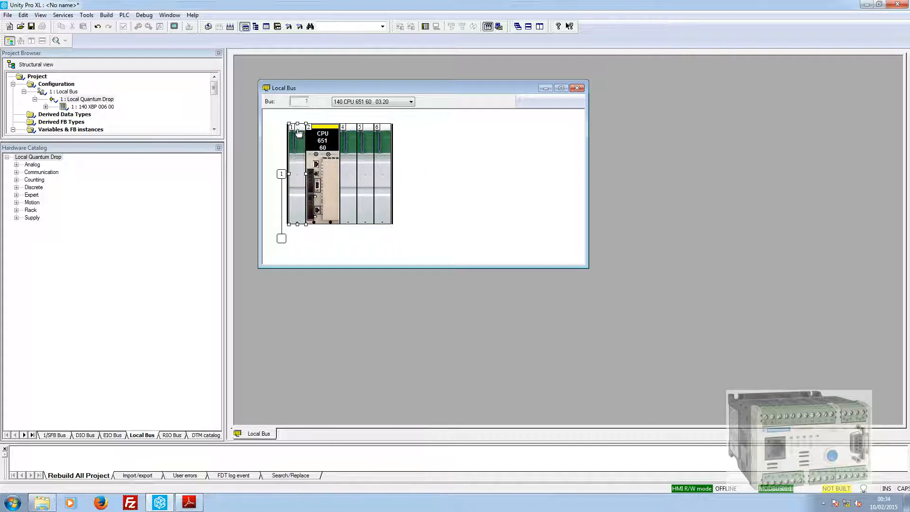
pyautogui.doubleClick(296, 166)
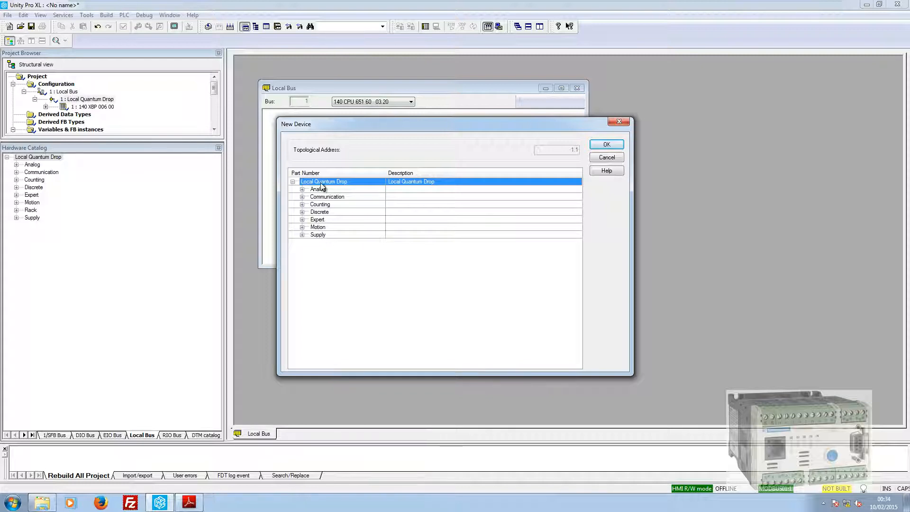
pyautogui.click(301, 235)
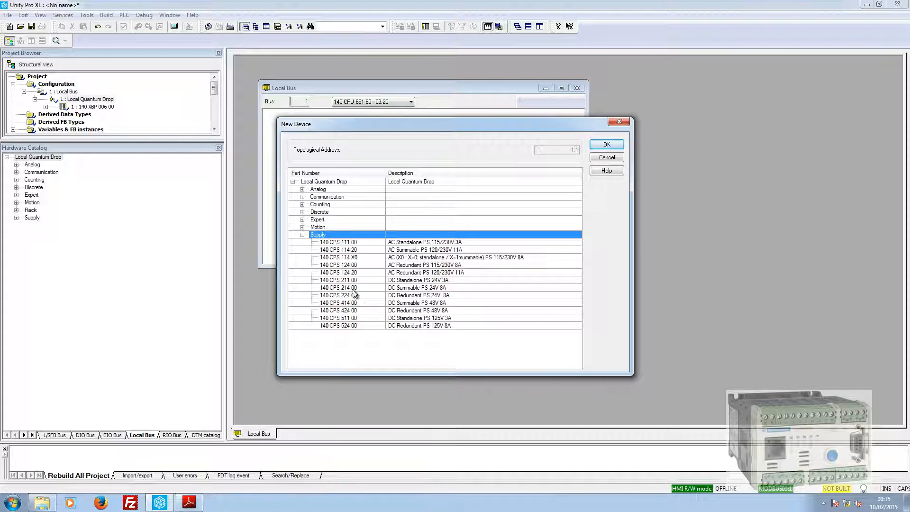
pyautogui.click(369, 287)
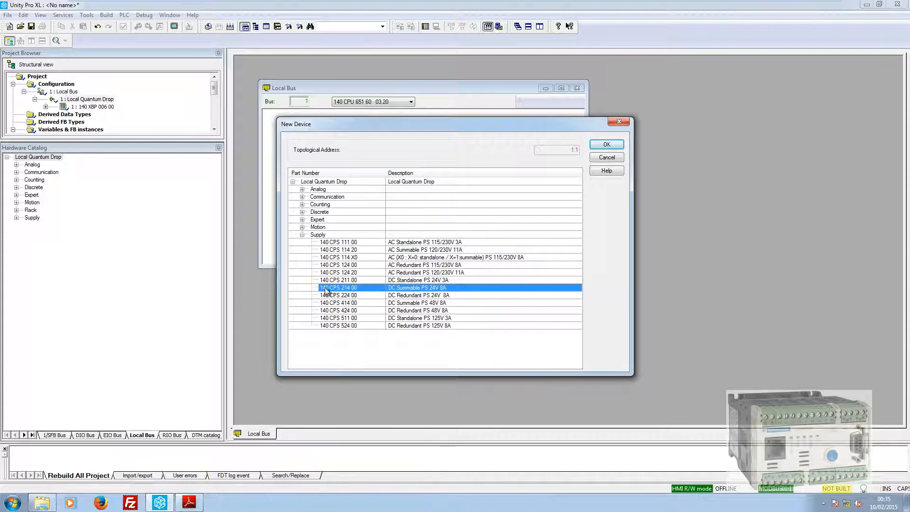
pyautogui.doubleClick(371, 288)
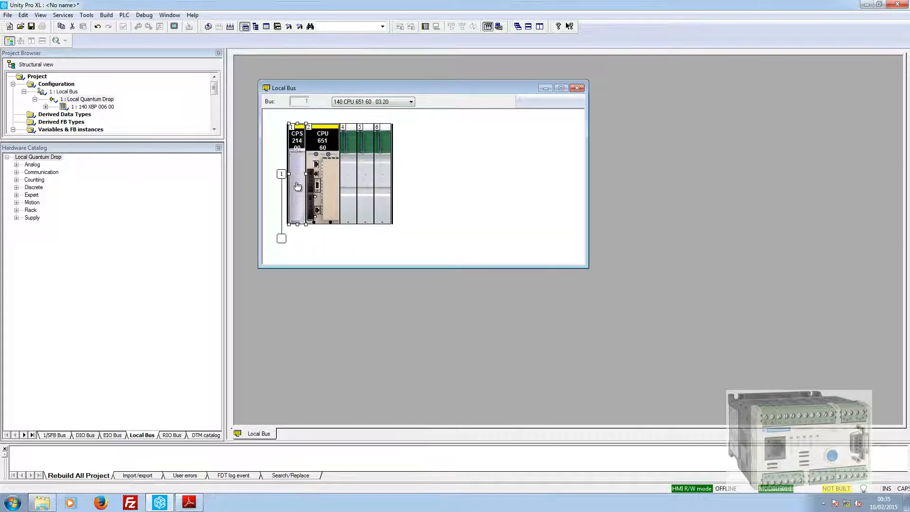
# Add a 140 NOE 771 11 Ethernet TCP/IP configurable web server module to slot 4 of the rack.
pyautogui.click(353, 175)
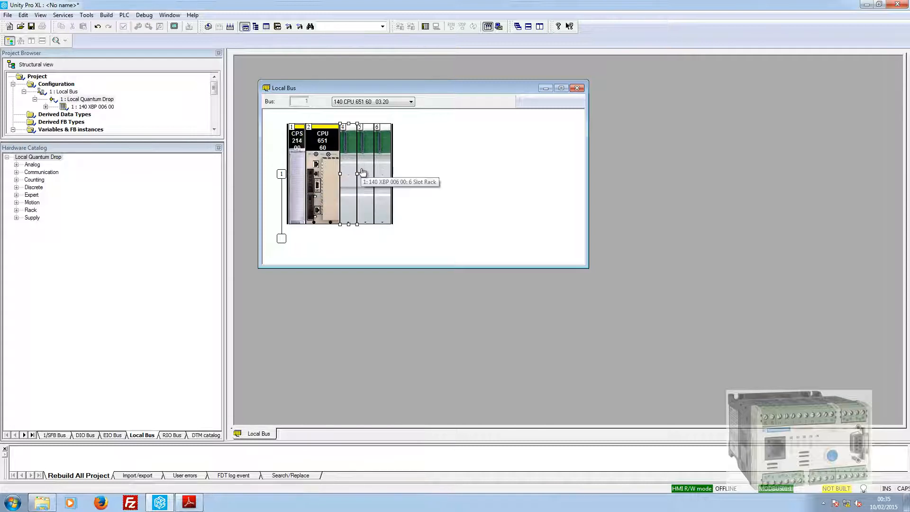
pyautogui.click(361, 175)
pyautogui.click(351, 164)
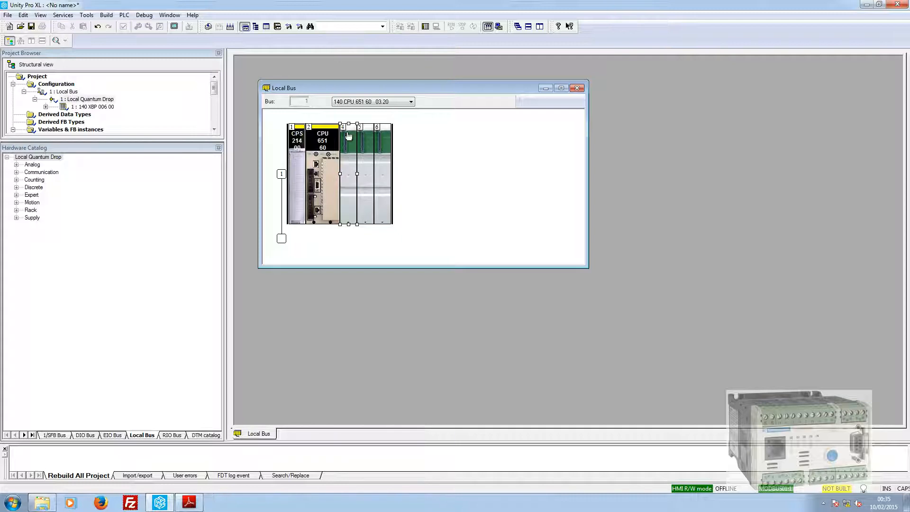
pyautogui.doubleClick(349, 159)
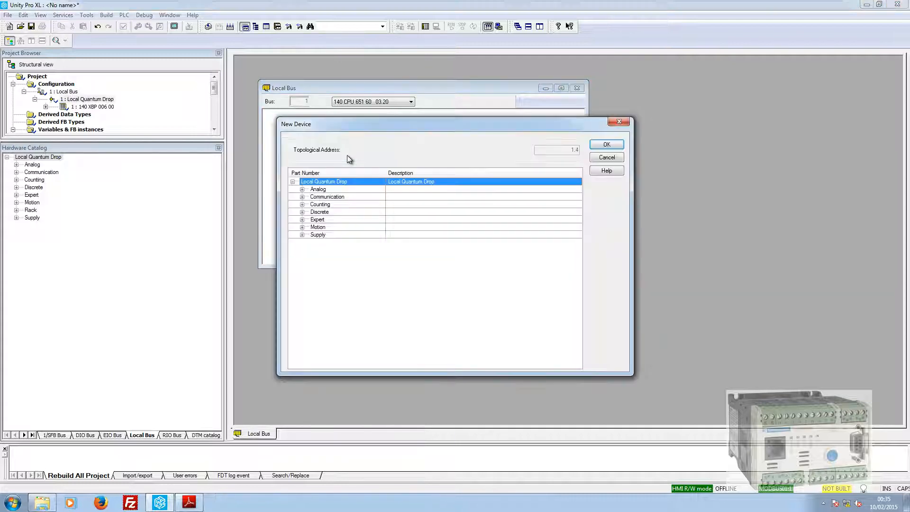
pyautogui.click(302, 196)
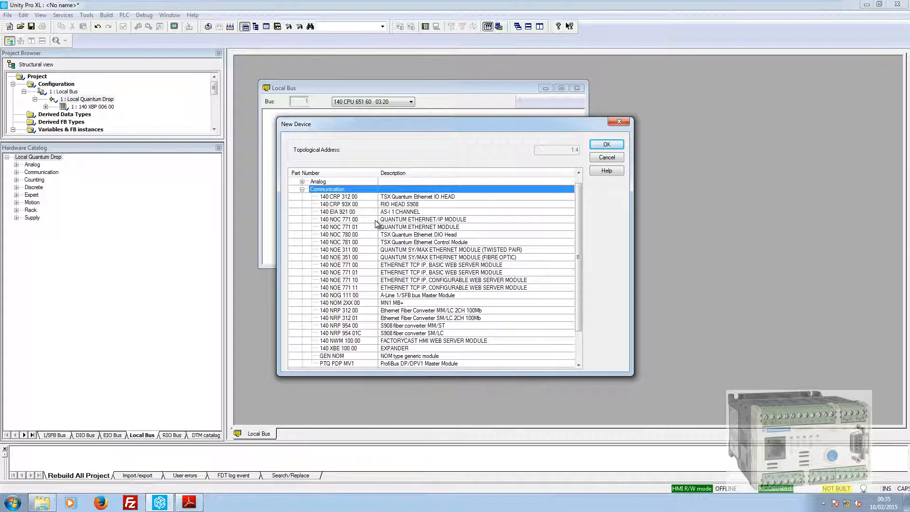
pyautogui.click(343, 288)
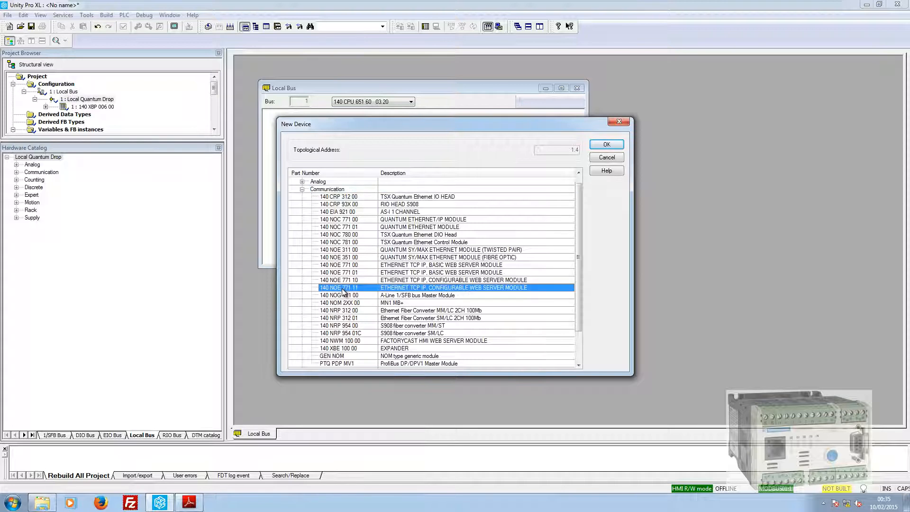
pyautogui.doubleClick(501, 288)
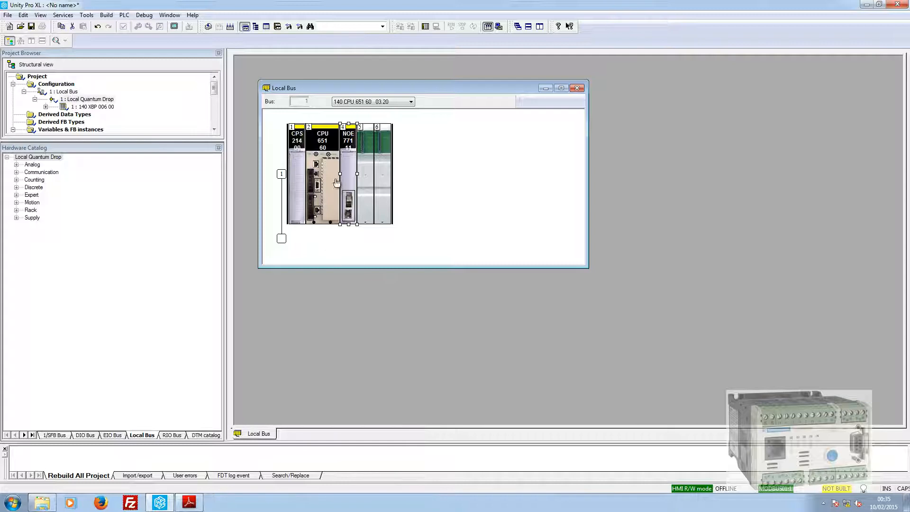
# Add a second 140 NOE 771 11 Ethernet communication module to slot 5 of the rack.
pyautogui.click(366, 183)
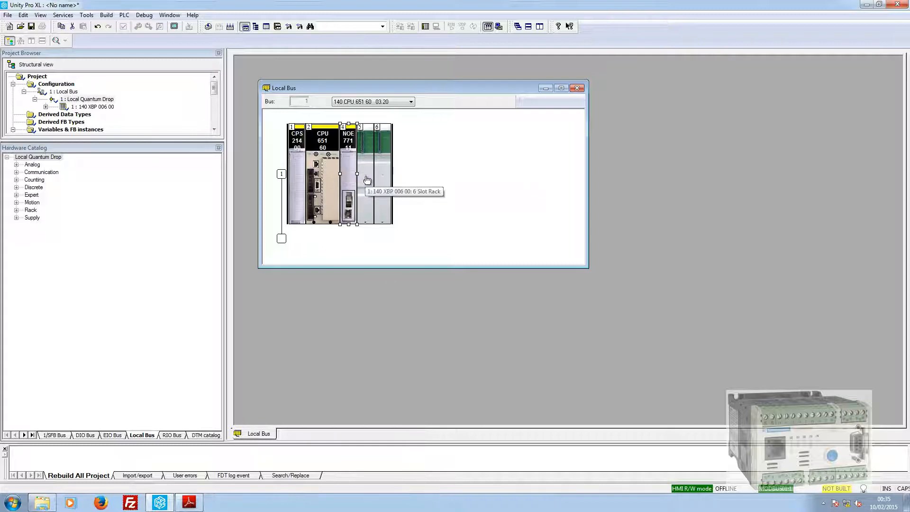
pyautogui.doubleClick(365, 149)
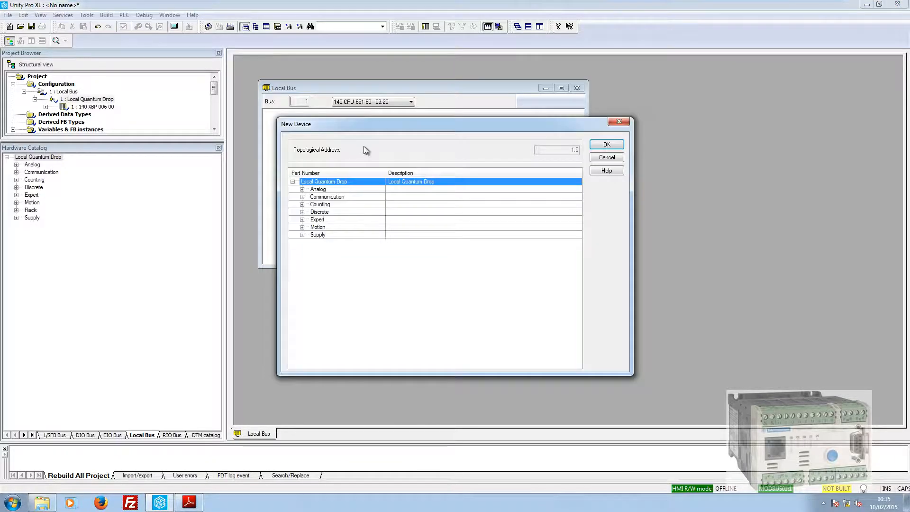
pyautogui.doubleClick(303, 197)
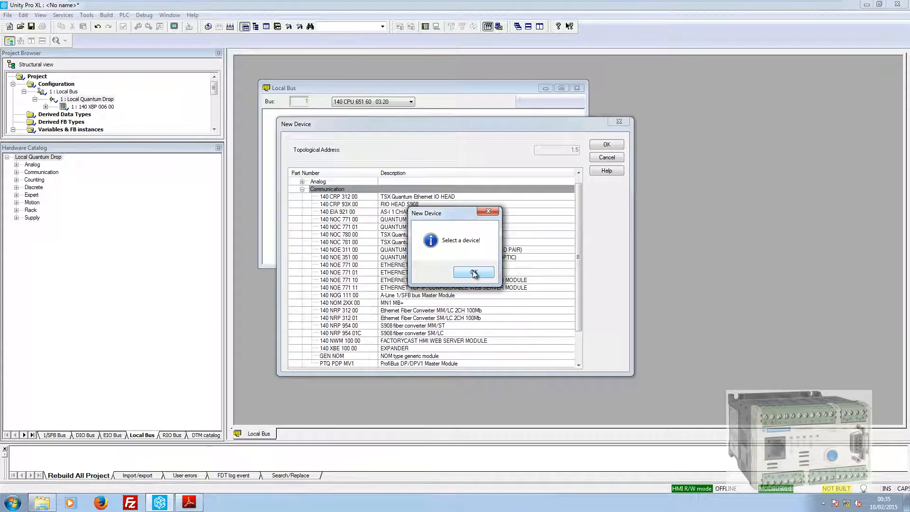
pyautogui.click(474, 273)
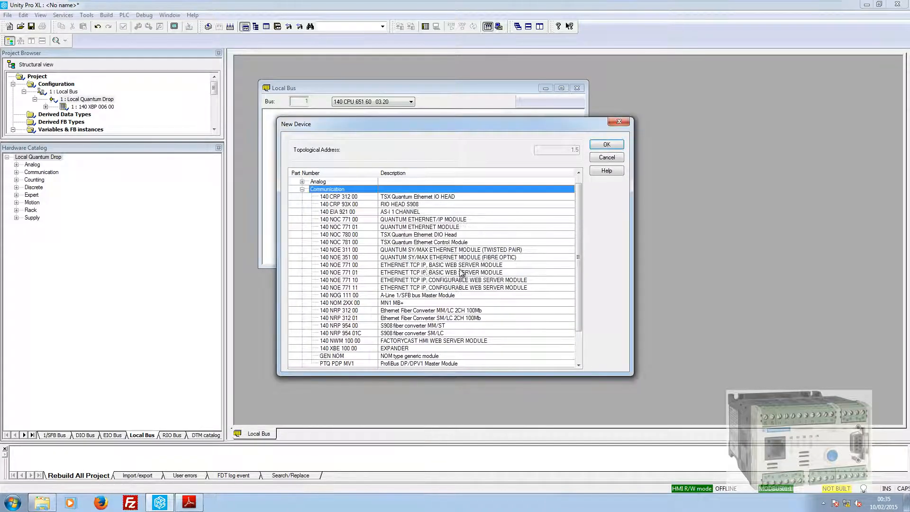
pyautogui.click(346, 288)
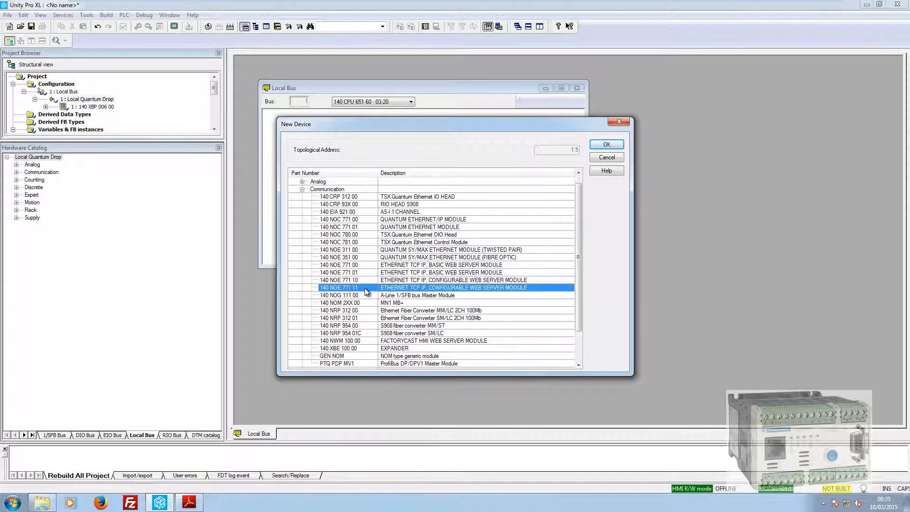
pyautogui.doubleClick(365, 288)
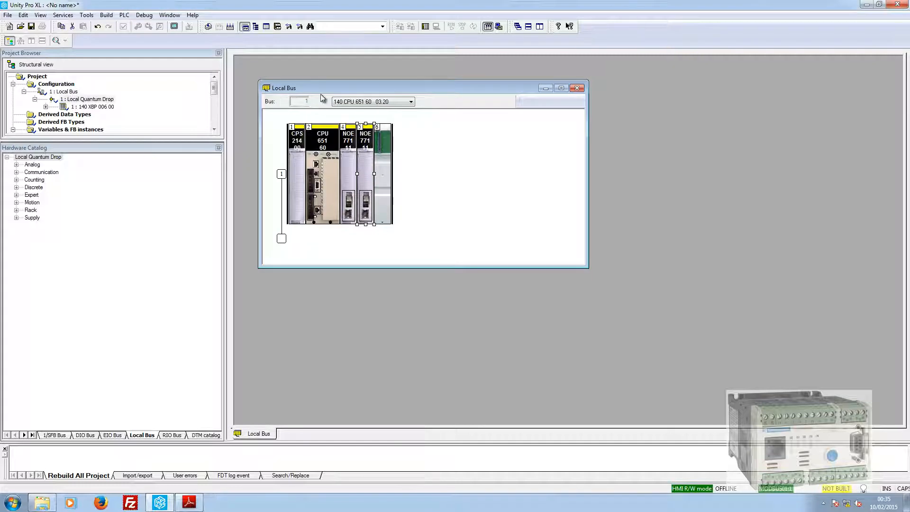
# Close the local bus configuration and expand the 140 XBP 006 00 rack and its CPU in the project structure.
pyautogui.click(578, 89)
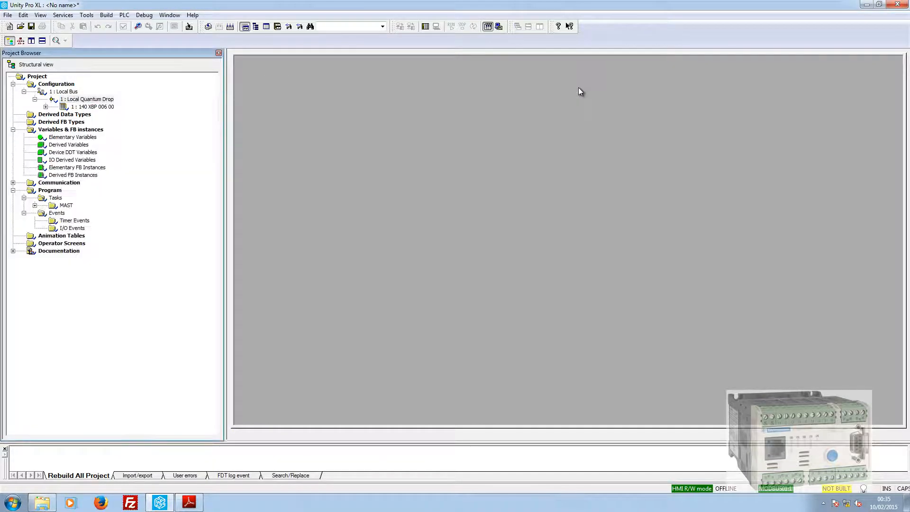
pyautogui.click(45, 106)
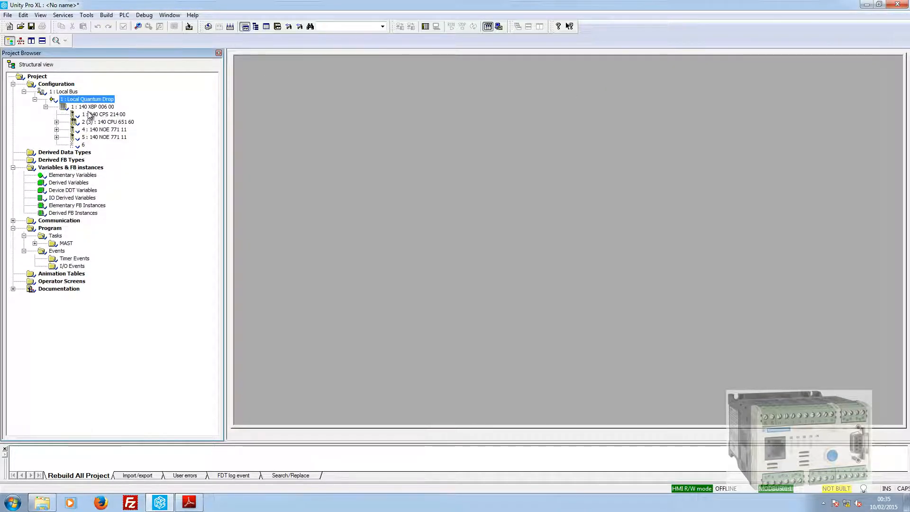
pyautogui.click(57, 122)
pyautogui.click(57, 122)
pyautogui.click(56, 122)
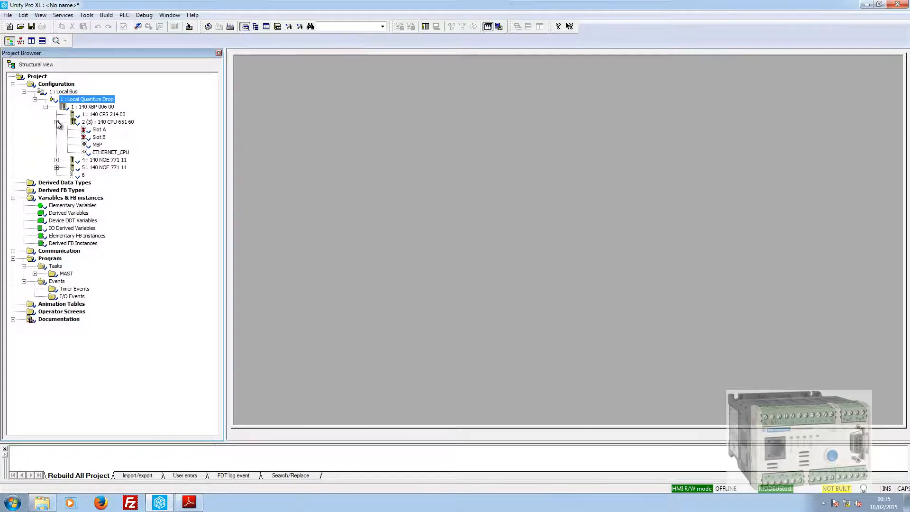
# Add the TSX MRP F 004M SRAM data storage card to Slot A of the 140 CPU 651 60, closing the local bus configuration.
pyautogui.click(97, 129)
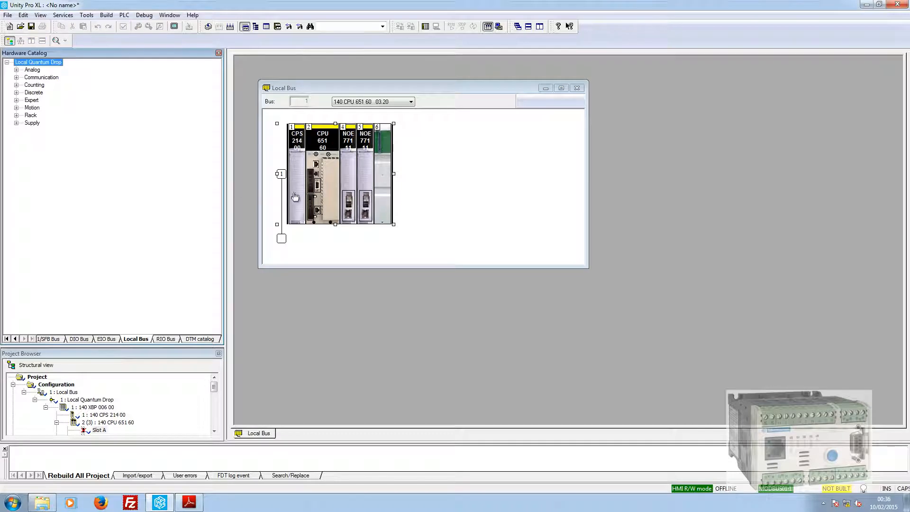
pyautogui.click(311, 184)
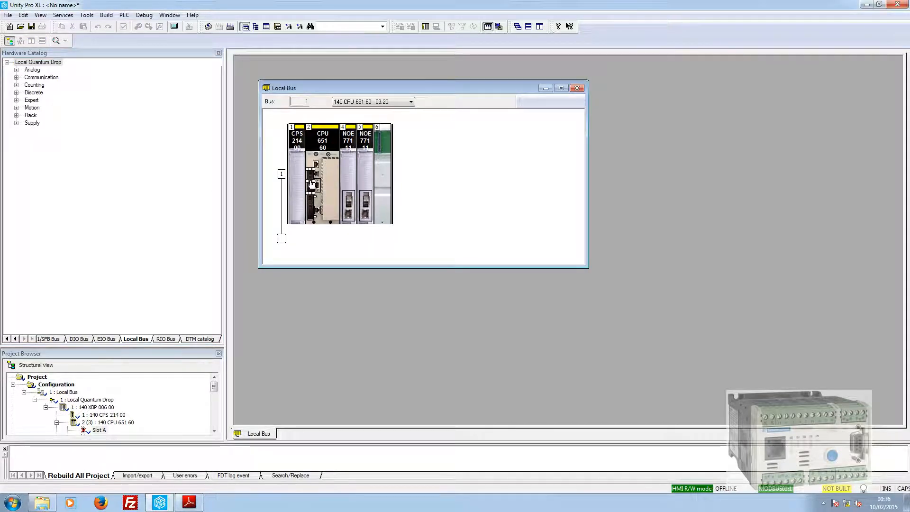
pyautogui.doubleClick(312, 186)
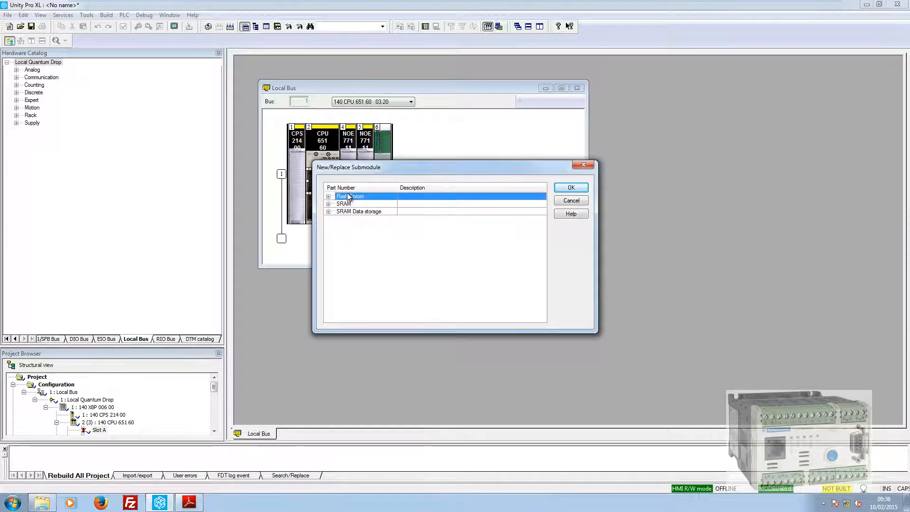
pyautogui.click(328, 211)
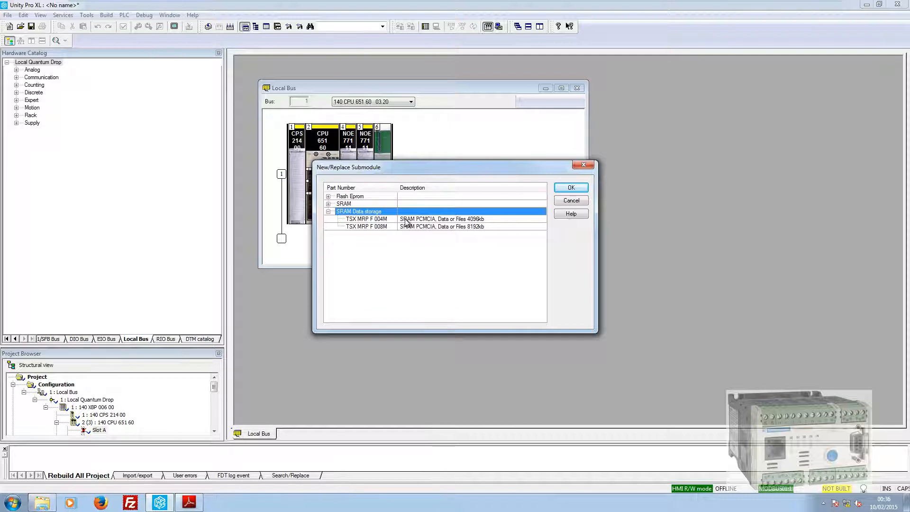
pyautogui.click(365, 218)
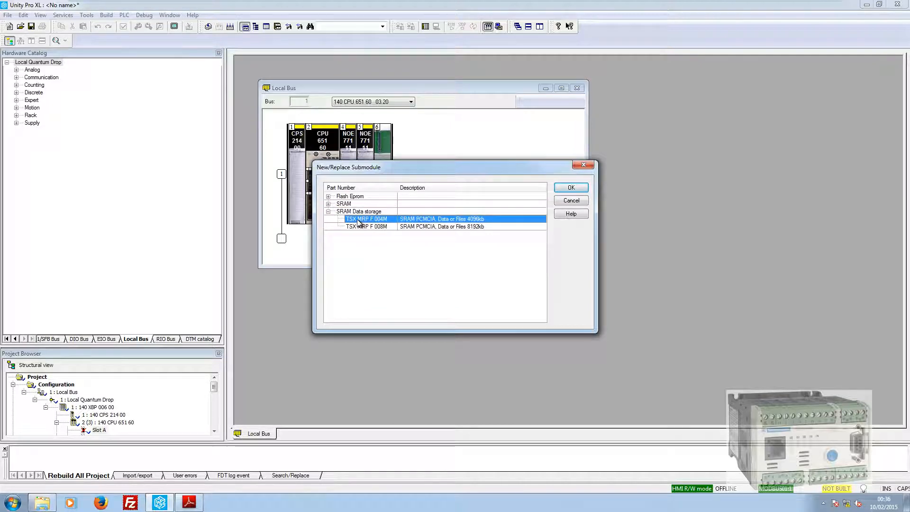
pyautogui.doubleClick(390, 222)
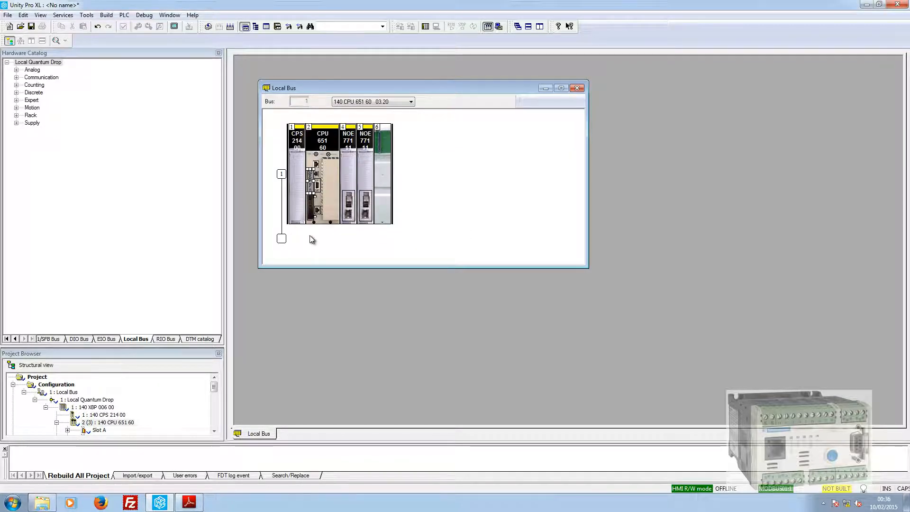
pyautogui.click(578, 89)
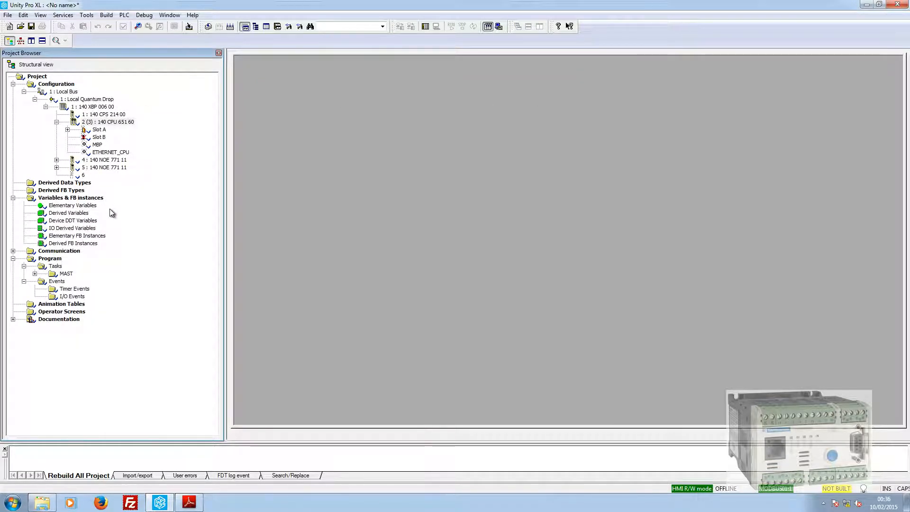
# Inspect the CPU's ETHERNET_CPU port and the channels of the two 140 NOE 771 11 modules in the project structure.
pyautogui.click(133, 226)
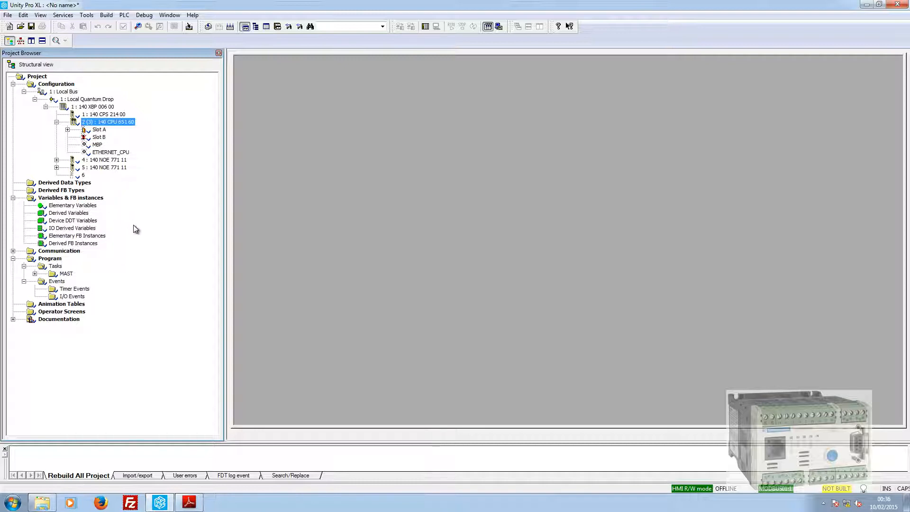
pyautogui.click(114, 152)
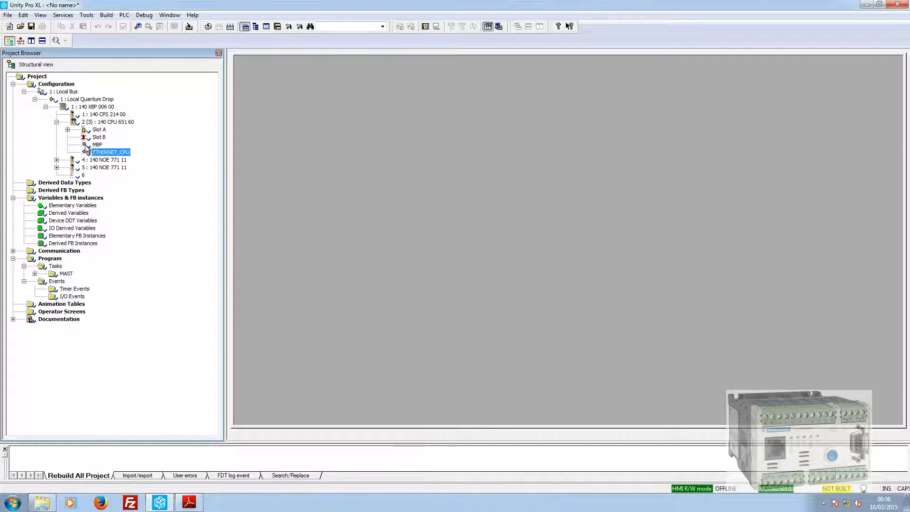
pyautogui.click(57, 160)
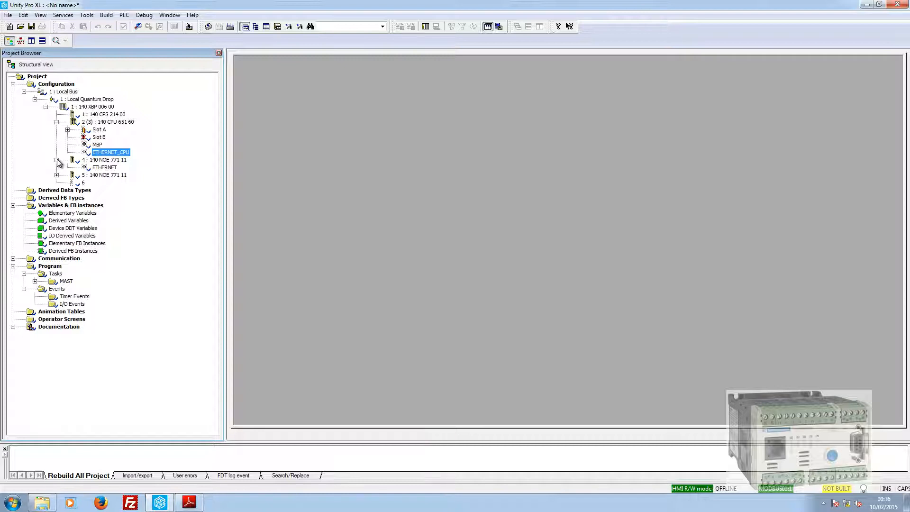
pyautogui.click(56, 175)
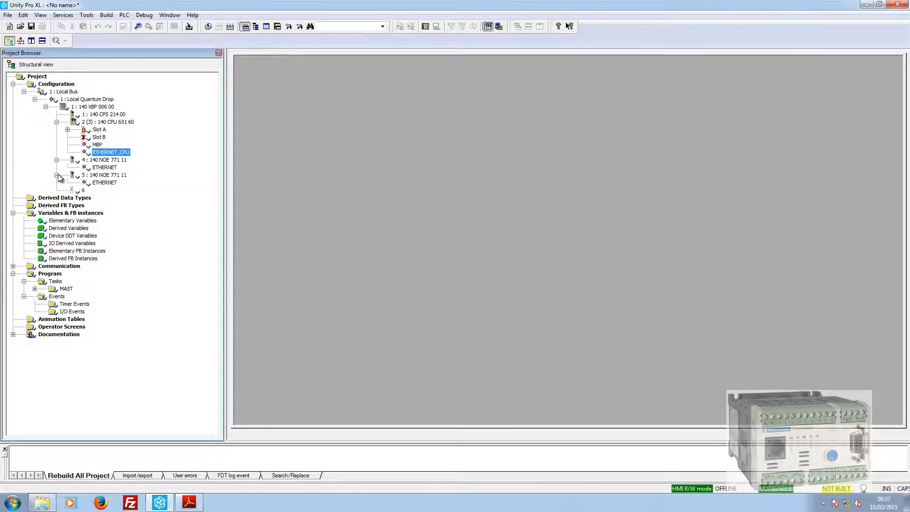
pyautogui.click(56, 175)
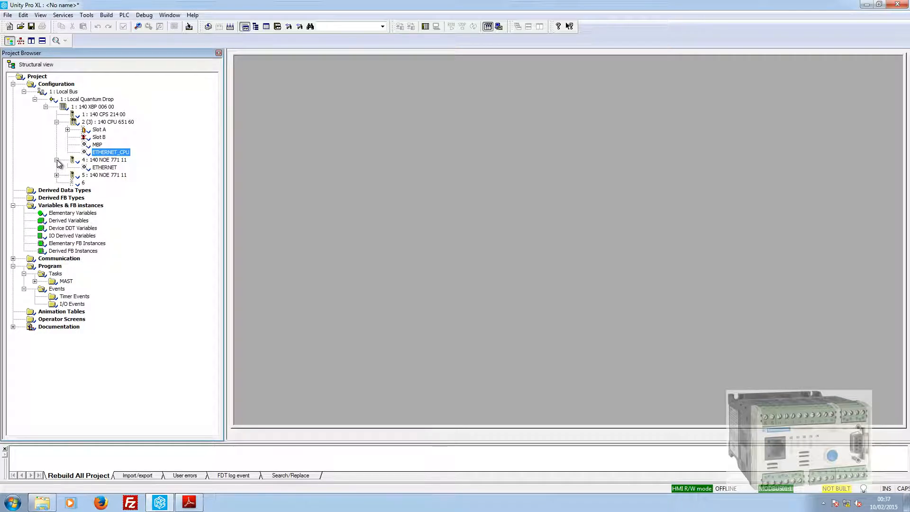
pyautogui.click(108, 161)
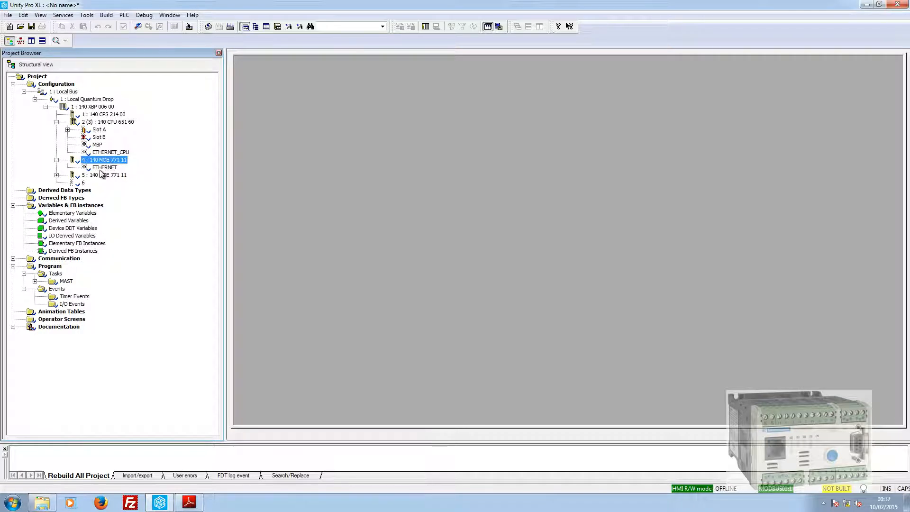
# Review the available network links for the ETHERNET channel of the slot 4 module, leaving it at No Link, and close its configuration.
pyautogui.click(104, 168)
pyautogui.doubleClick(103, 168)
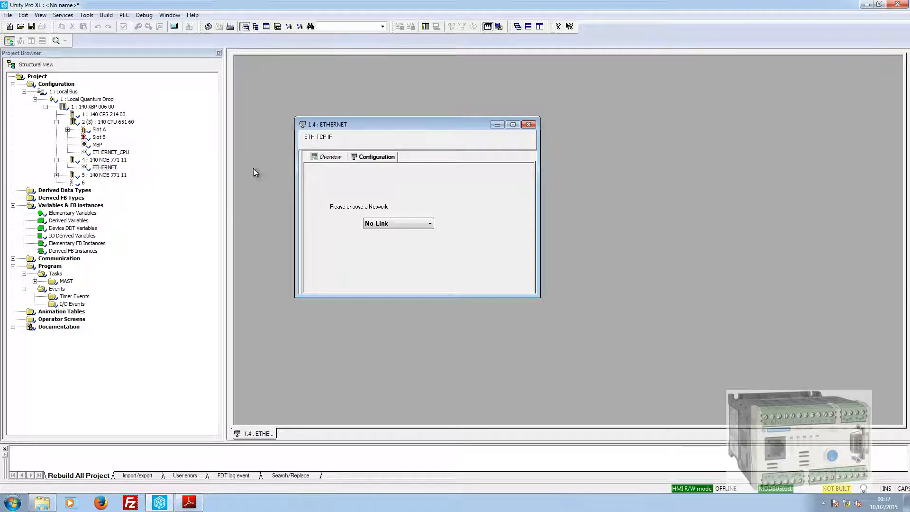
pyautogui.moveTo(357, 129); pyautogui.dragTo(367, 114)
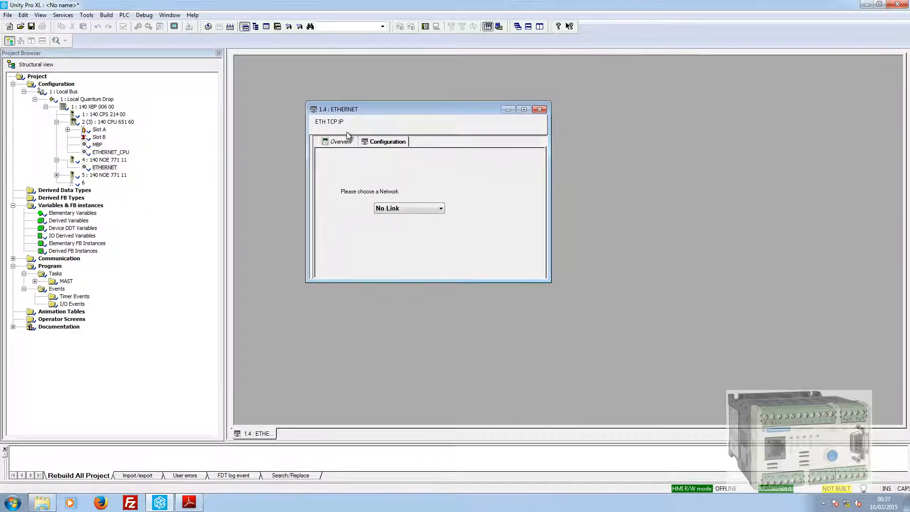
pyautogui.click(424, 209)
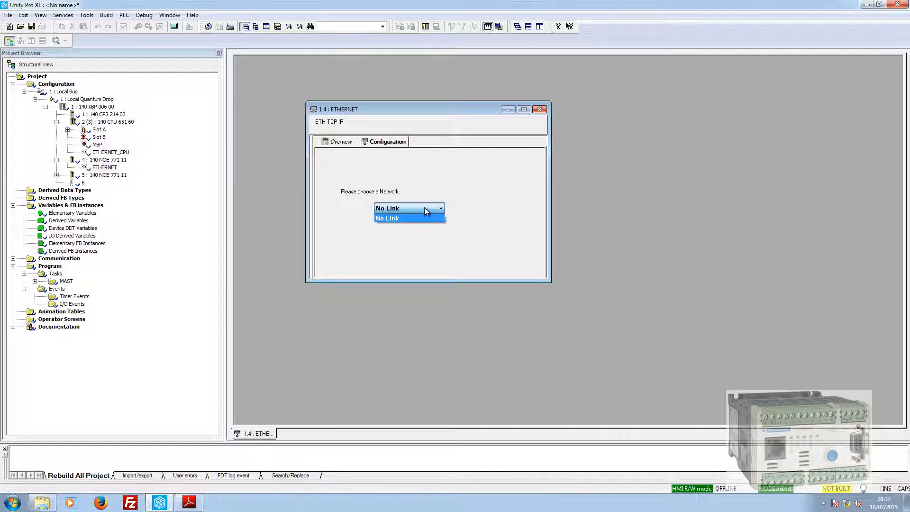
pyautogui.click(393, 218)
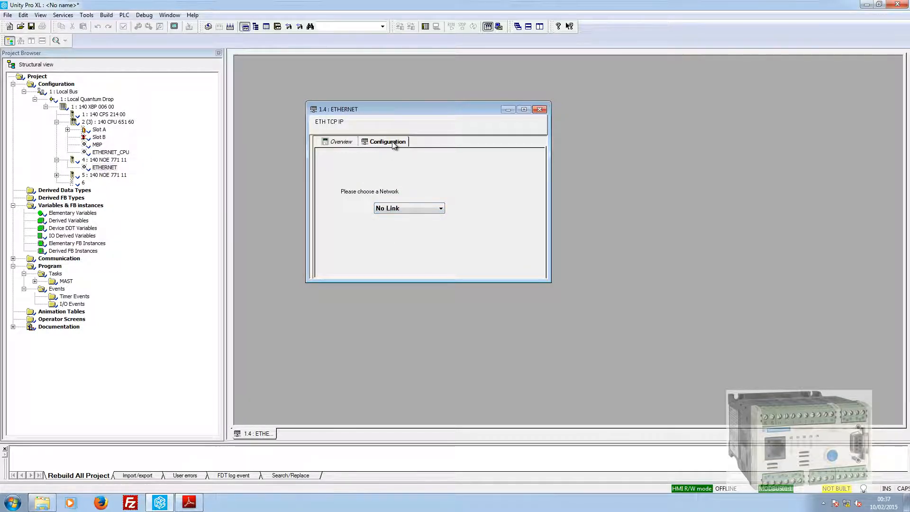
pyautogui.click(346, 142)
pyautogui.click(386, 142)
pyautogui.click(540, 110)
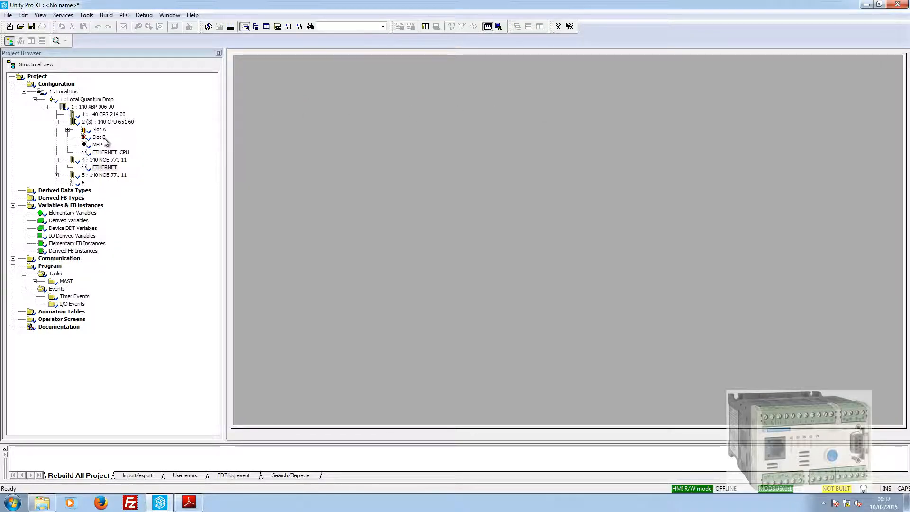
# Add a new Ethernet network named IO_SCANNING under the project's communication networks.
pyautogui.doubleClick(47, 267)
pyautogui.click(13, 266)
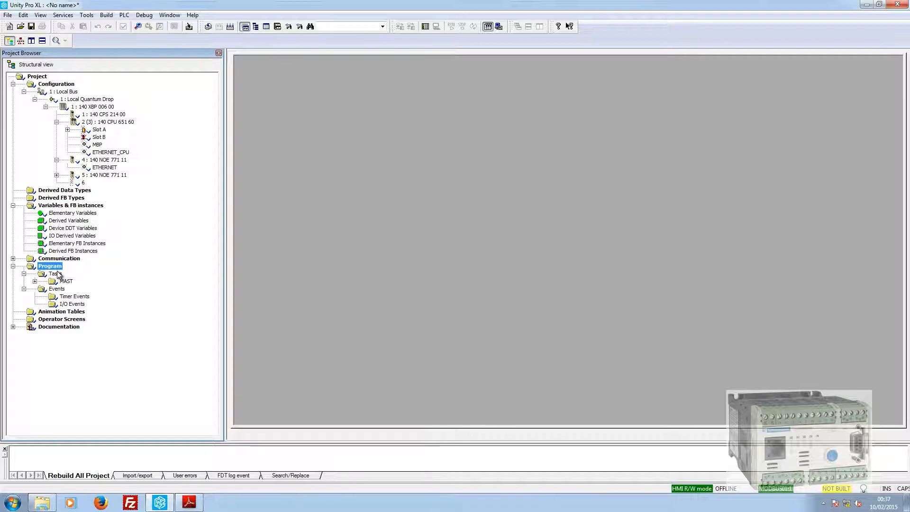
pyautogui.click(13, 258)
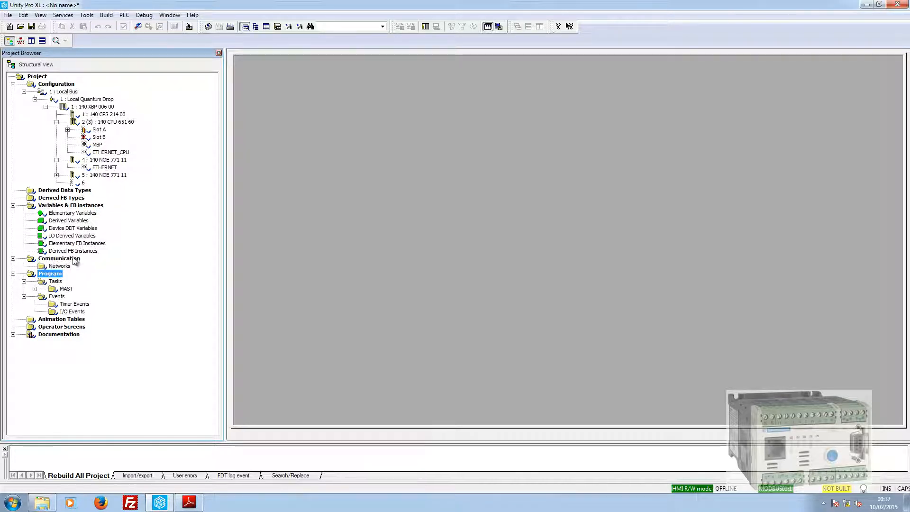
pyautogui.click(55, 267)
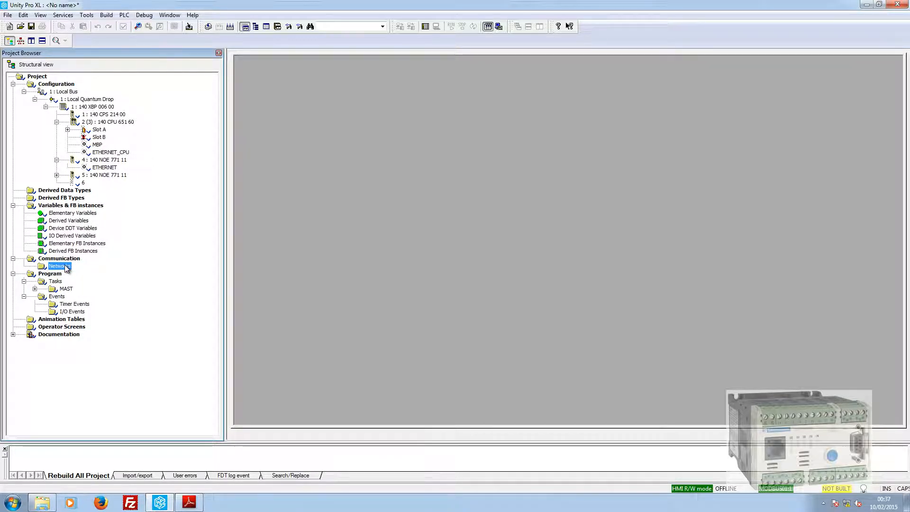
pyautogui.rightClick(66, 268)
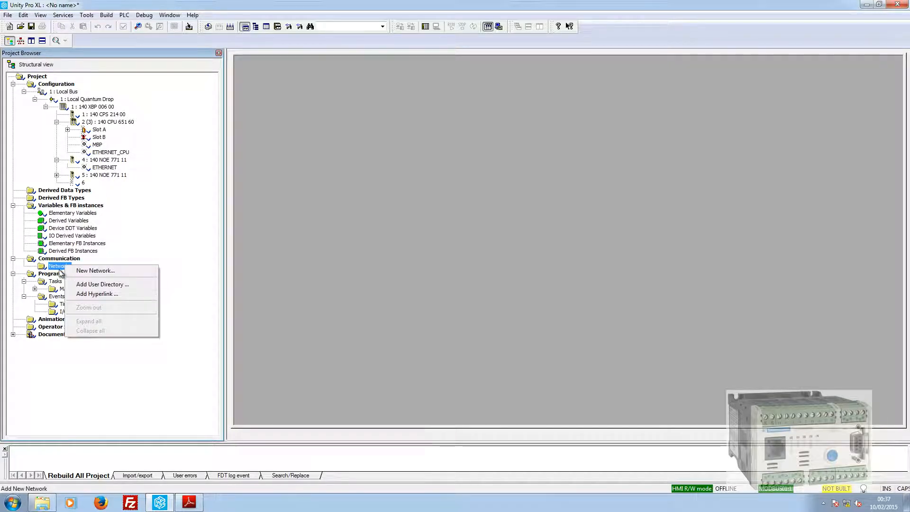
pyautogui.click(119, 274)
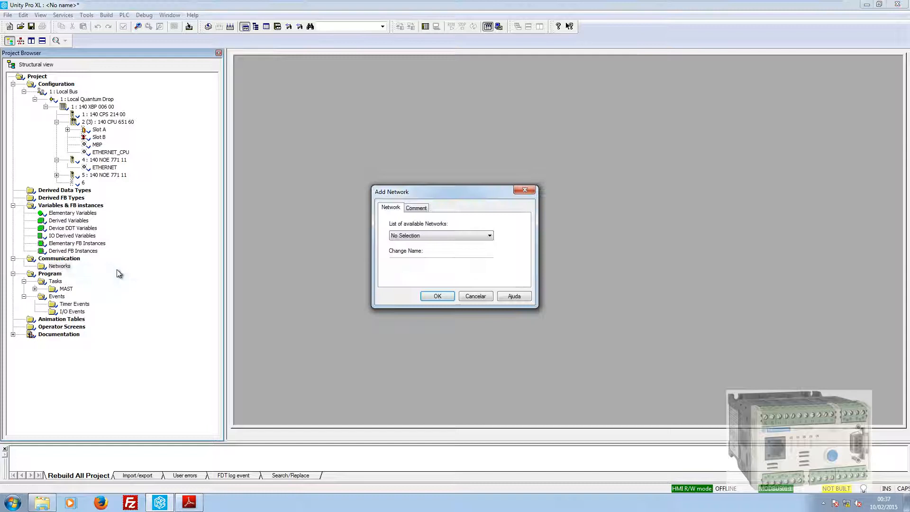
pyautogui.click(445, 236)
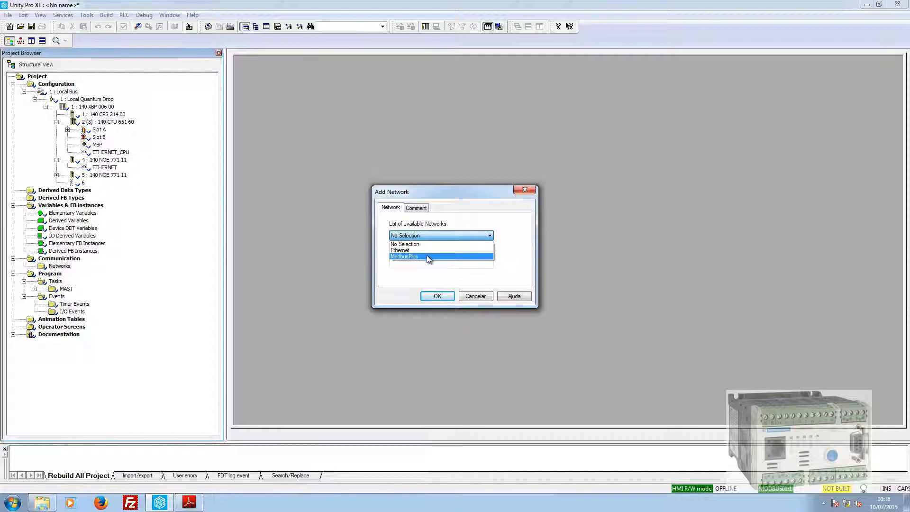
pyautogui.click(466, 249)
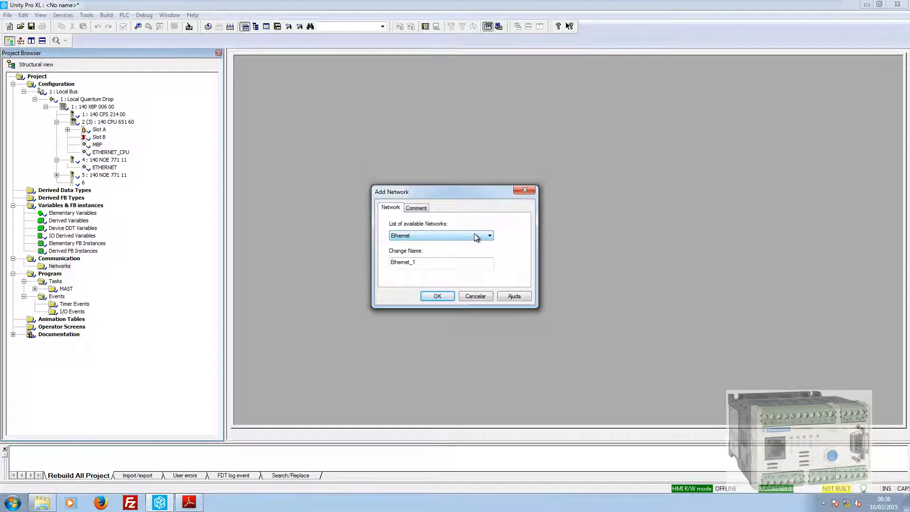
pyautogui.doubleClick(434, 265)
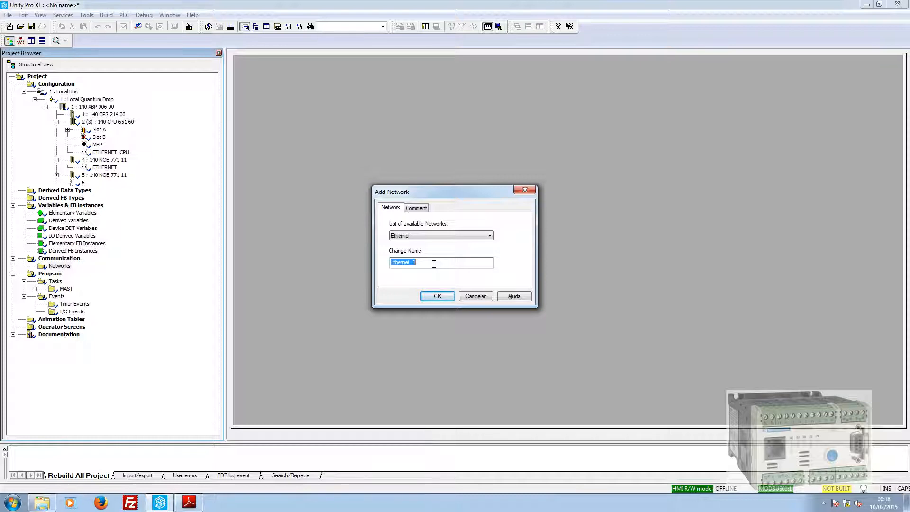
pyautogui.write('iO_SCANNING')
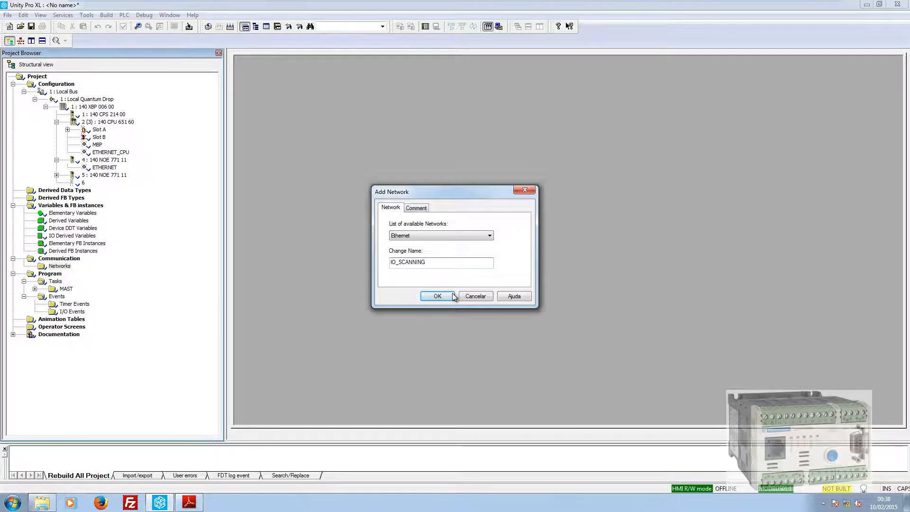
pyautogui.click(436, 295)
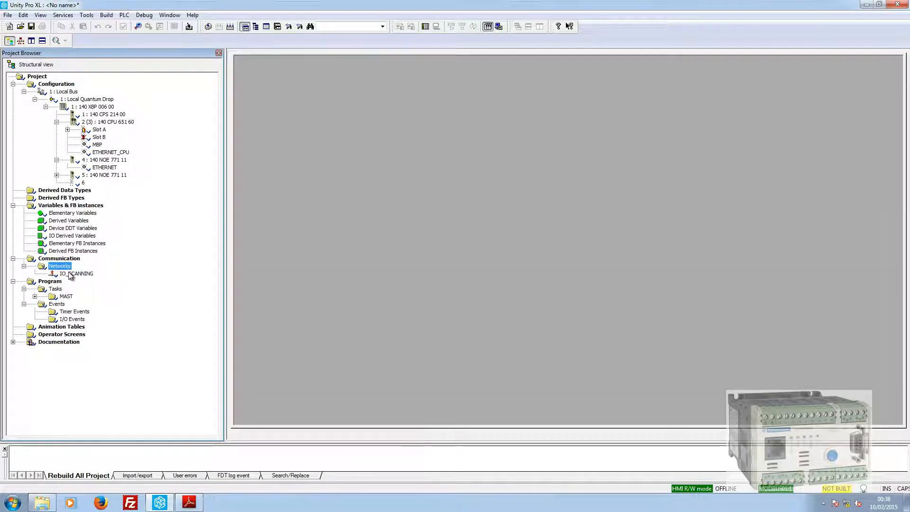
# Open the IO_SCANNING network configuration, check the model family options, and set the IO Scanning module utility to YES.
pyautogui.doubleClick(75, 274)
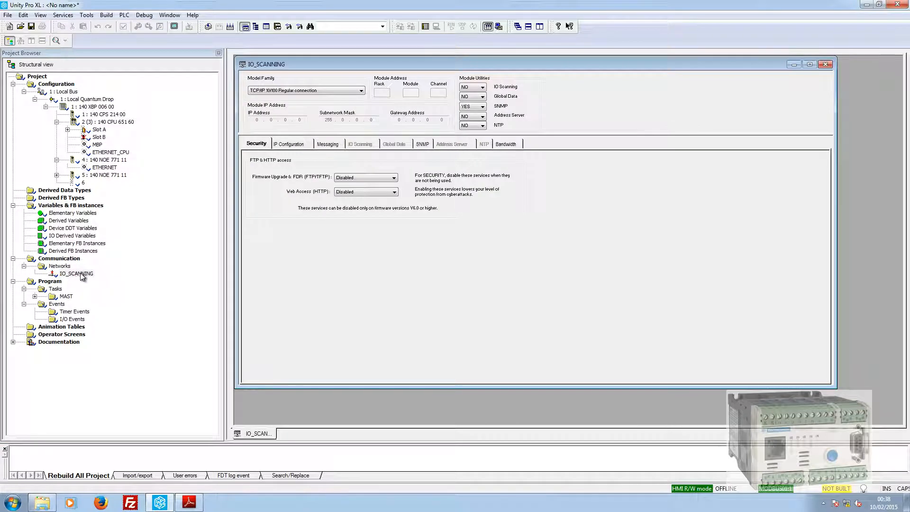
pyautogui.click(87, 275)
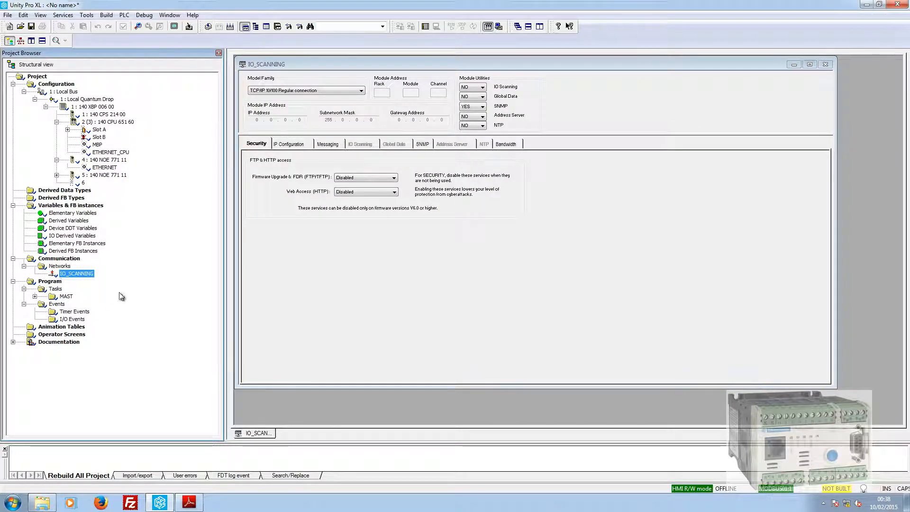
pyautogui.click(358, 92)
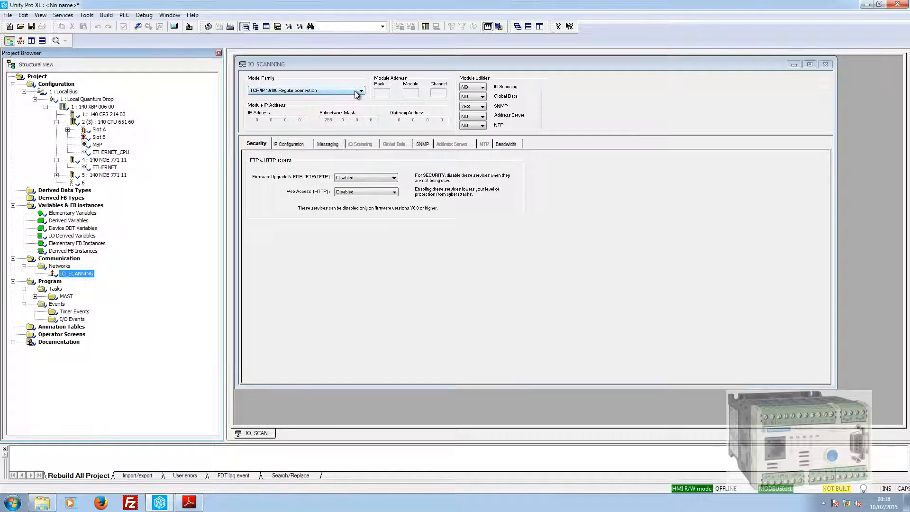
pyautogui.click(358, 92)
pyautogui.click(361, 101)
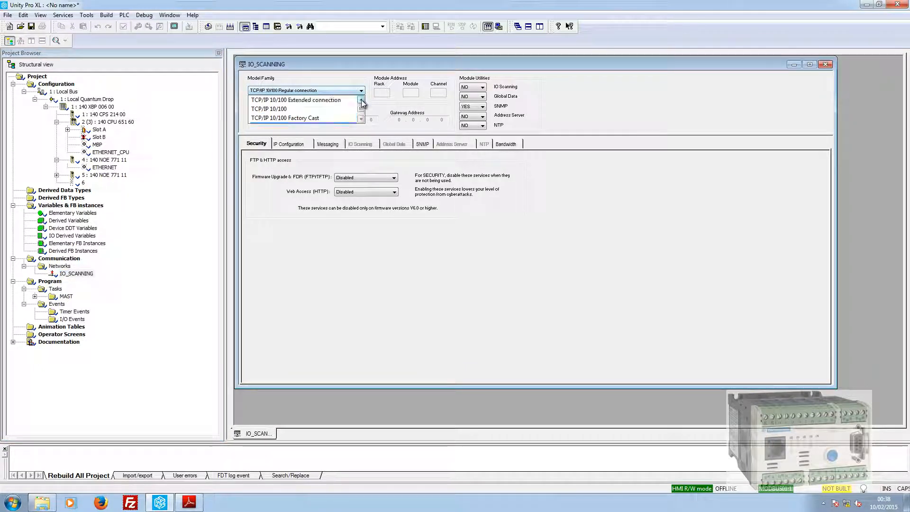
pyautogui.click(469, 239)
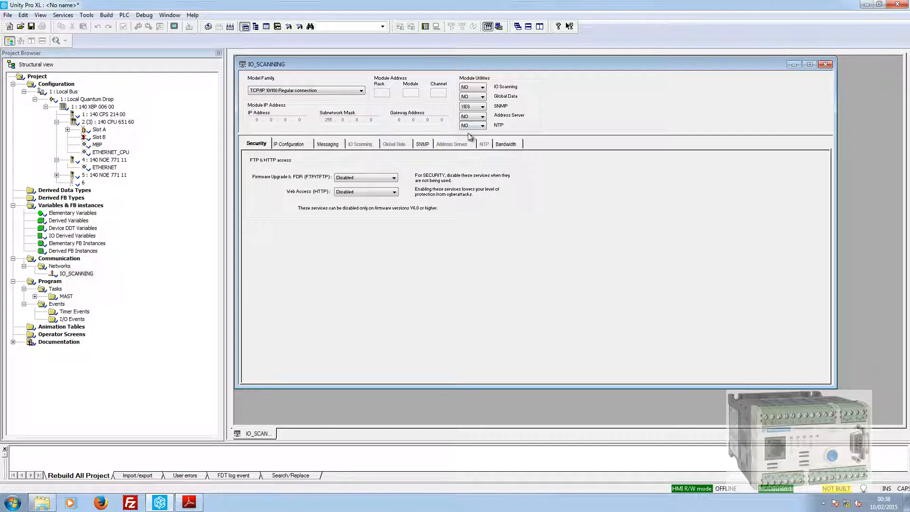
pyautogui.click(482, 89)
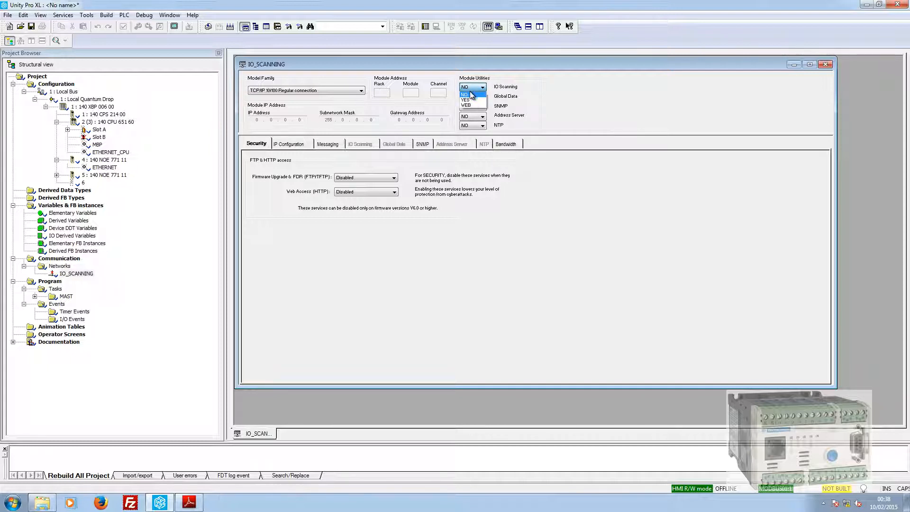
pyautogui.click(469, 100)
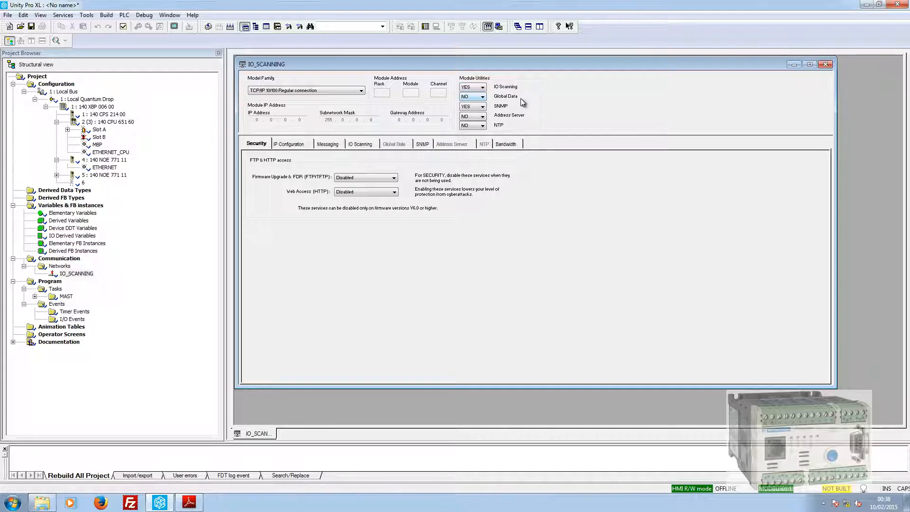
# Set the Address Server utility to YES and configure IP address 10.10.10.228 with subnetwork mask 255.255.255.0 for the IO_SCANNING network.
pyautogui.click(481, 117)
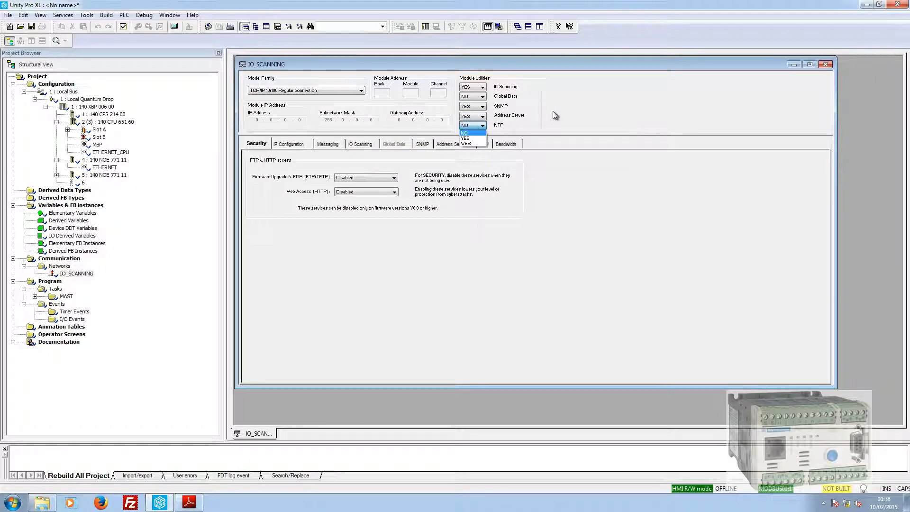
pyautogui.click(472, 129)
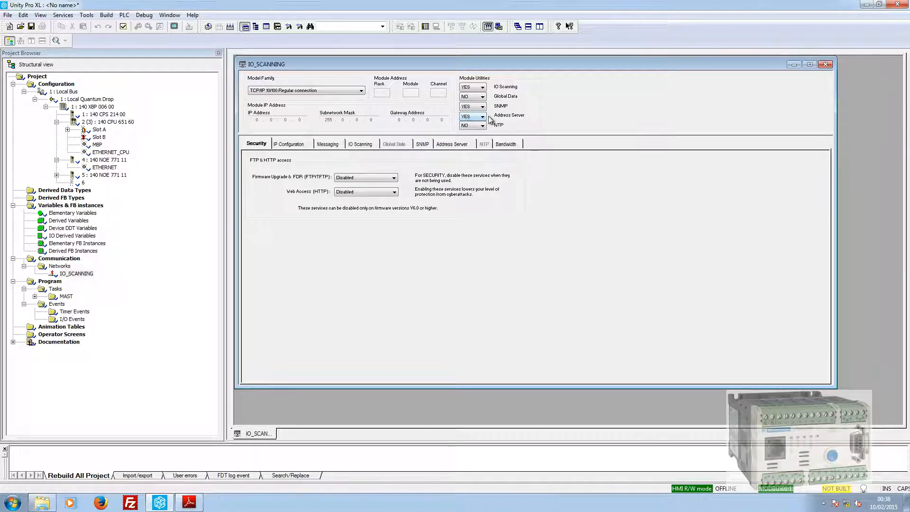
pyautogui.click(295, 145)
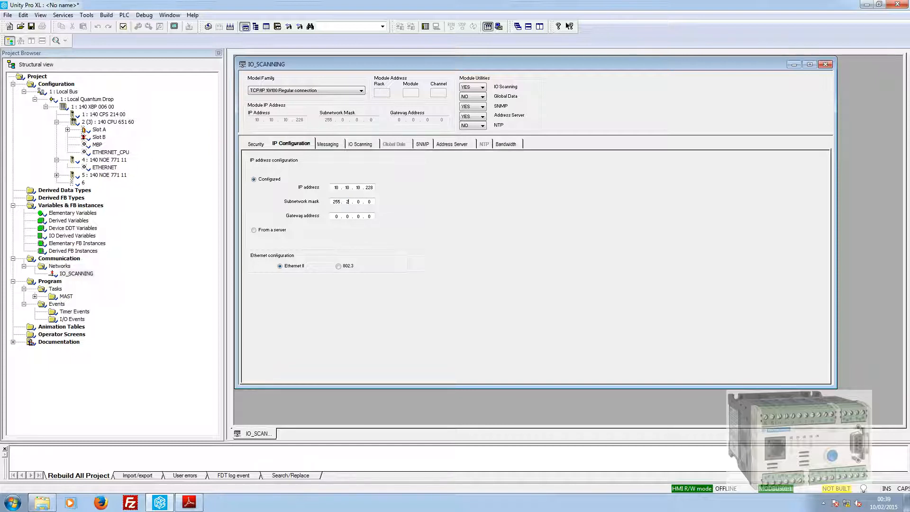
pyautogui.write('55.255')
pyautogui.click(338, 217)
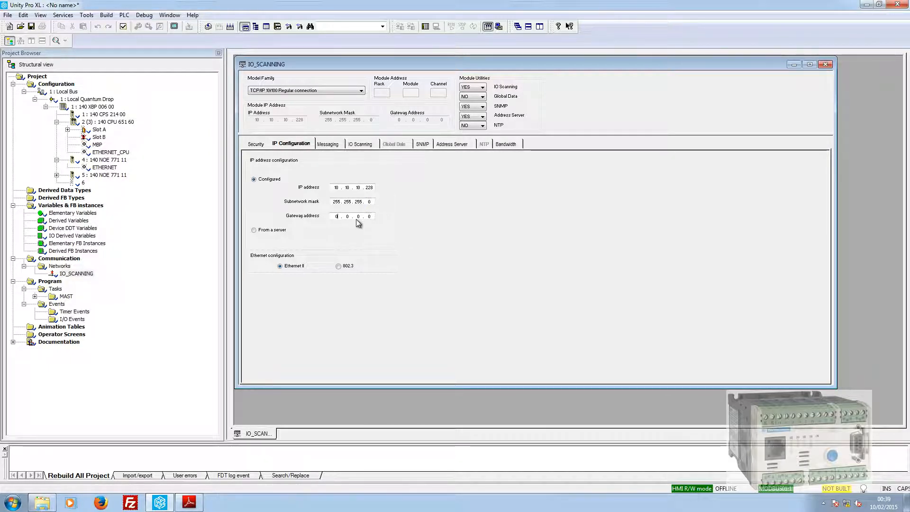
# Add device TeSysT001 with IP address 10.10.10.255 to the Address Server table, then close the network configuration and accept the modifications.
pyautogui.click(329, 144)
pyautogui.click(367, 144)
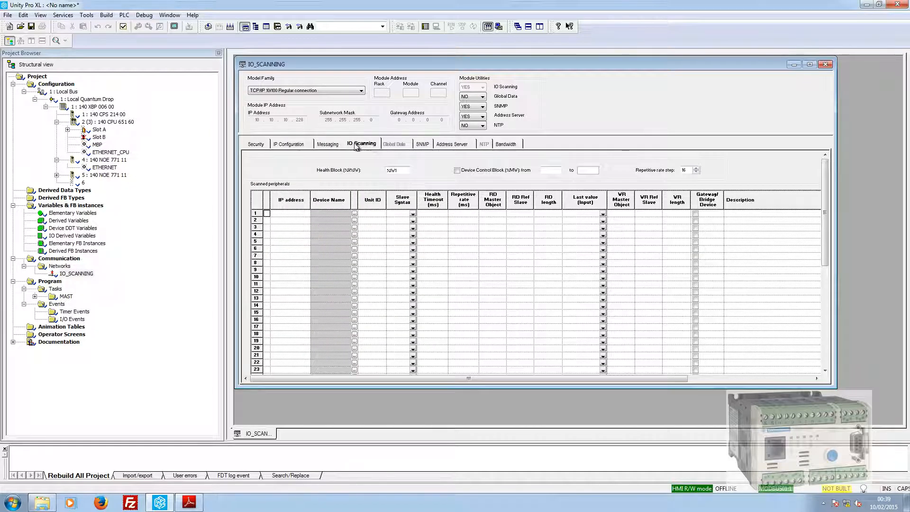
pyautogui.click(458, 144)
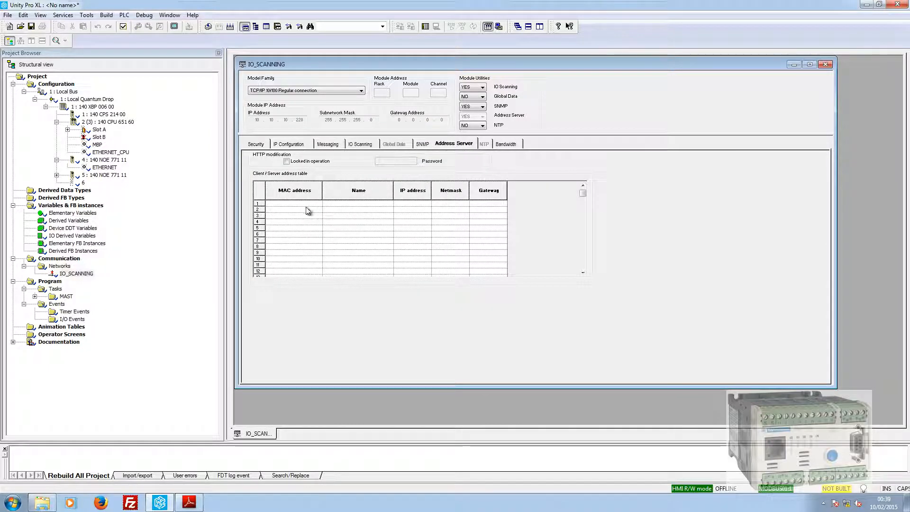
pyautogui.click(366, 206)
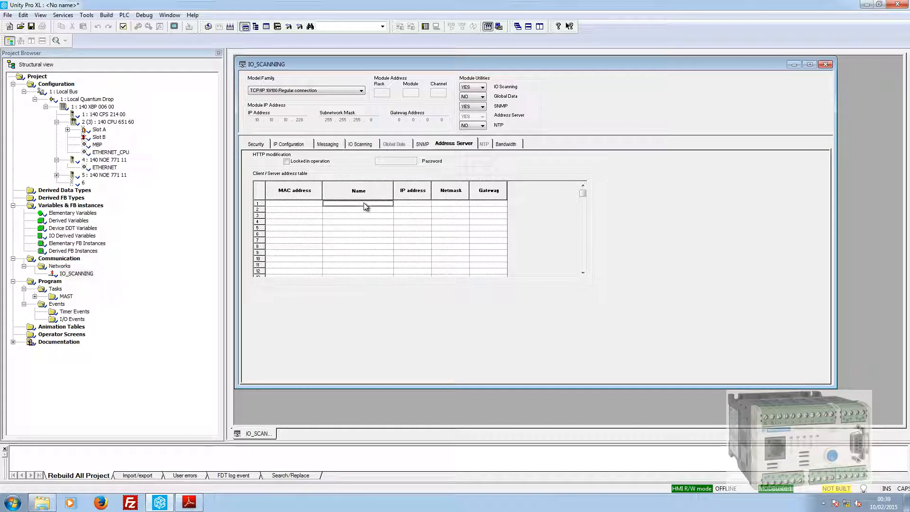
pyautogui.click(339, 204)
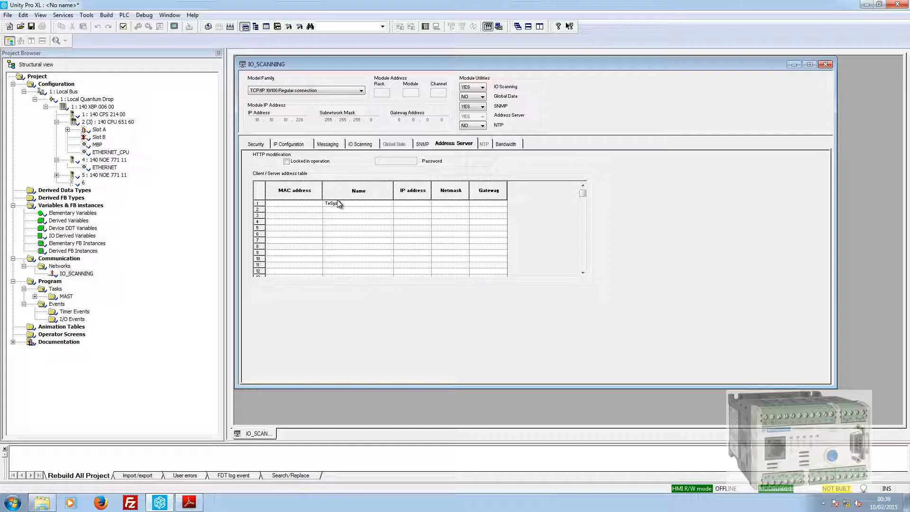
pyautogui.write('TeSysT001')
pyautogui.press('Tab')
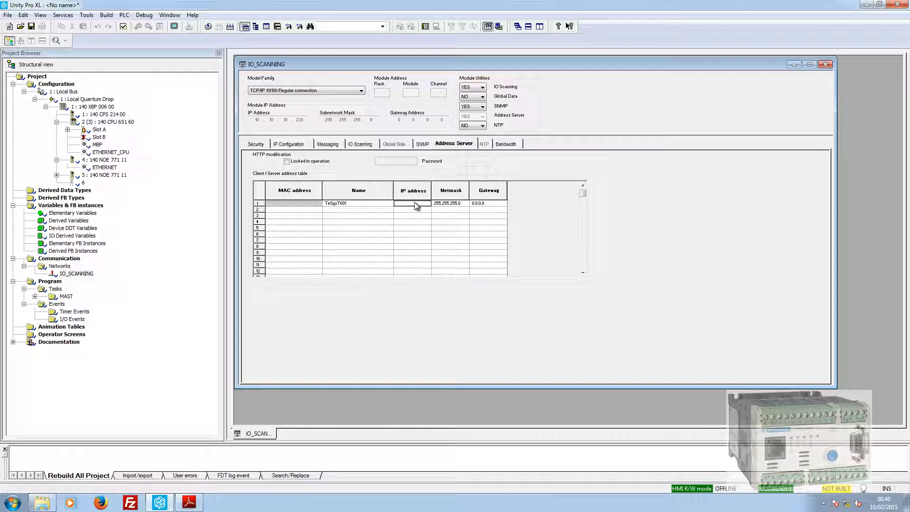
pyautogui.write('10.10.10.255')
pyautogui.press('Return')
pyautogui.click(488, 203)
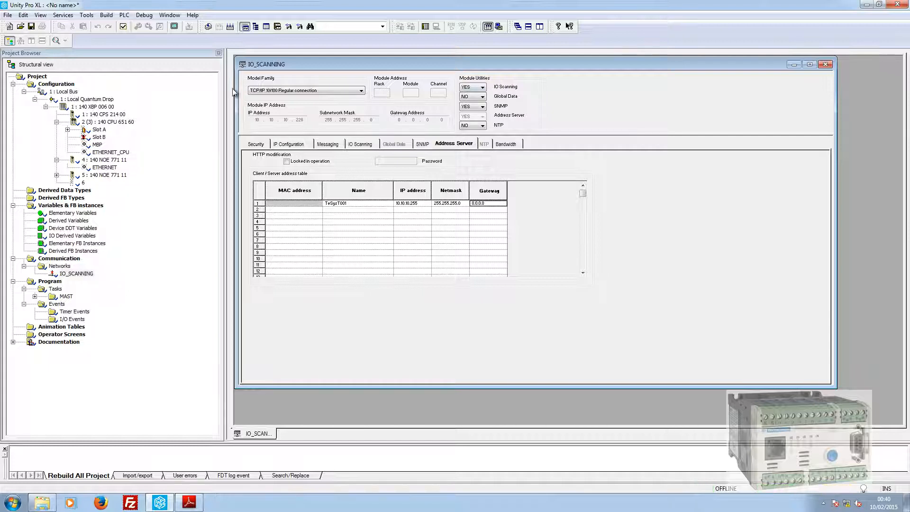
pyautogui.click(825, 67)
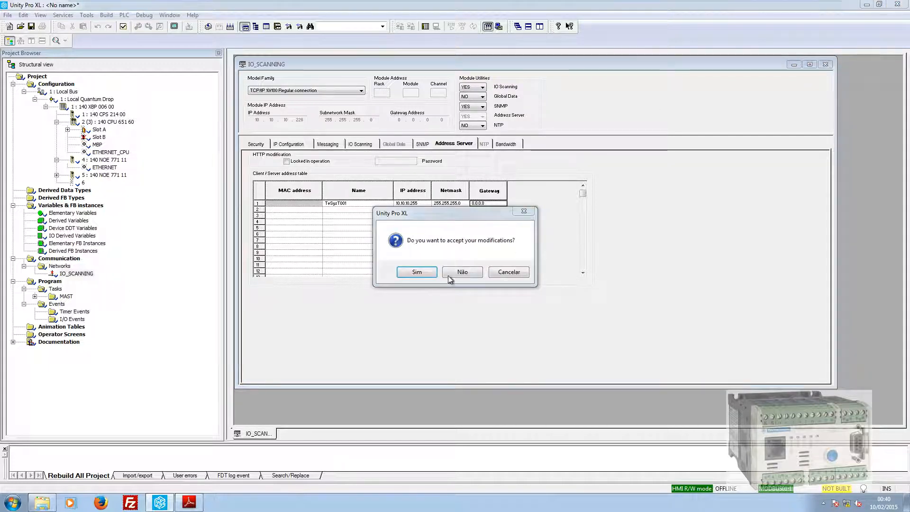
pyautogui.click(432, 275)
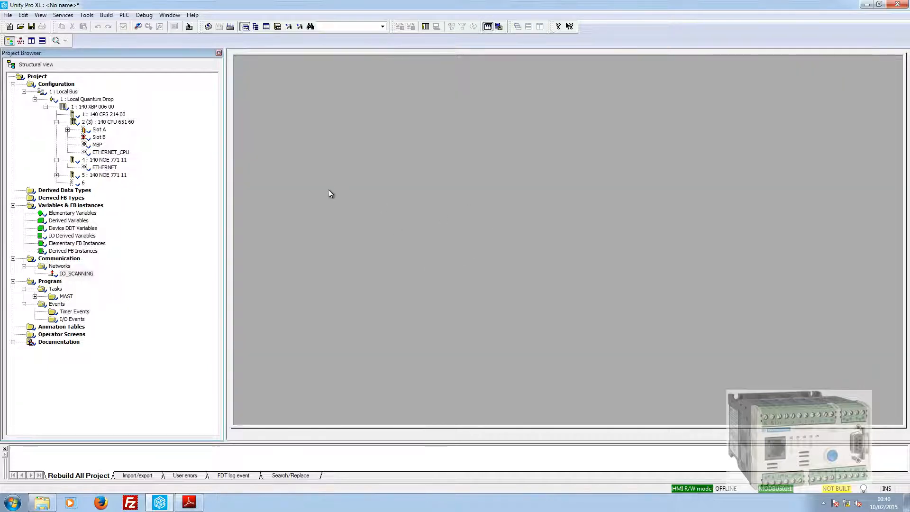
# Link the ETHERNET channel of the slot 4 140 NOE 771 11 module to the IO_SCANNING network and accept the change.
pyautogui.click(67, 273)
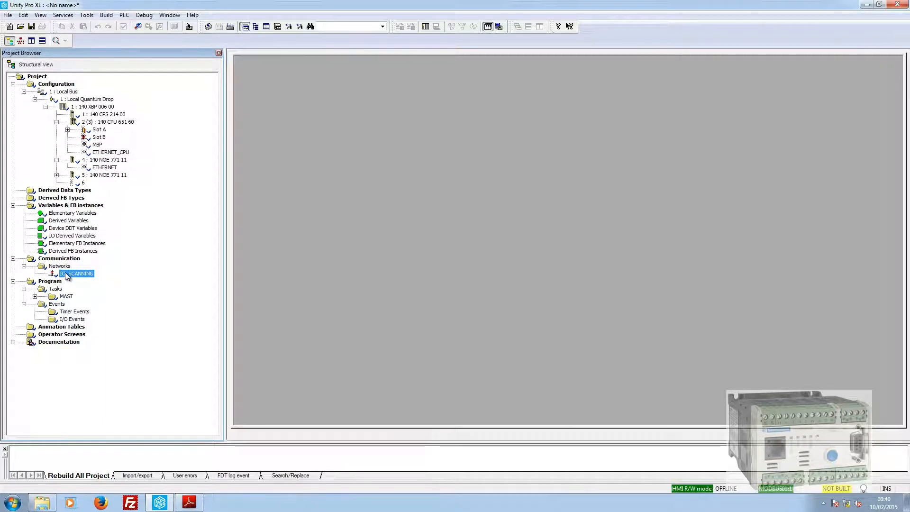
pyautogui.click(101, 160)
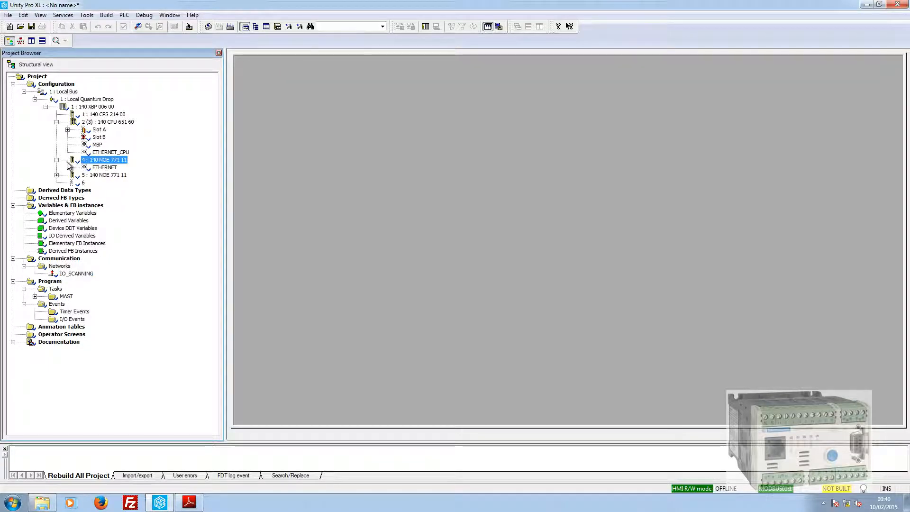
pyautogui.doubleClick(104, 167)
pyautogui.click(423, 208)
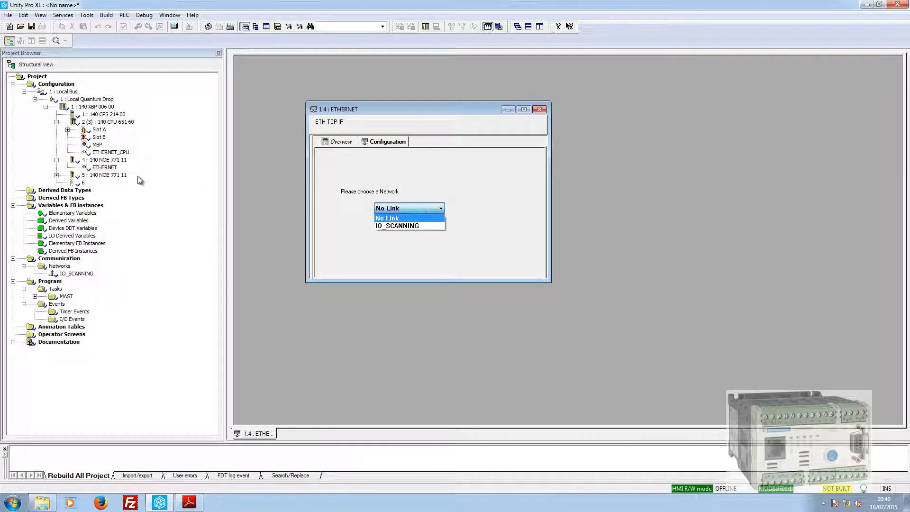
pyautogui.click(379, 110)
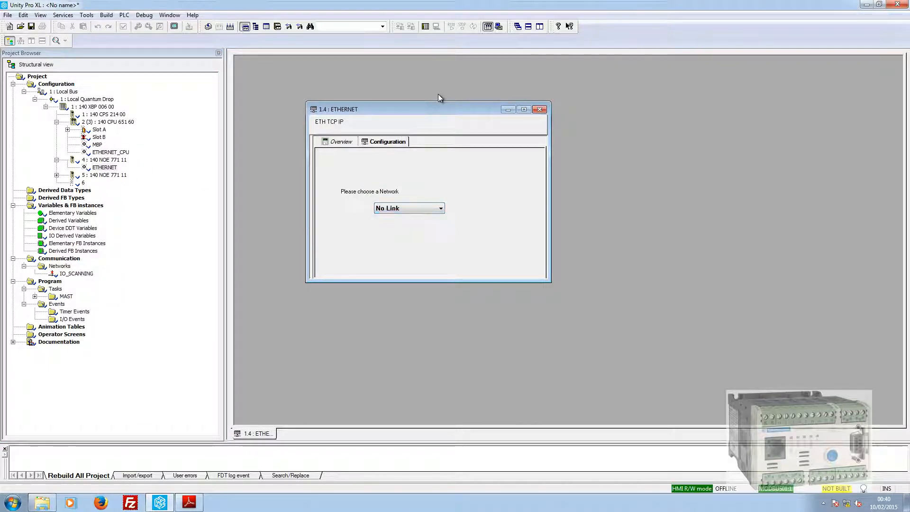
pyautogui.moveTo(423, 111); pyautogui.dragTo(461, 107)
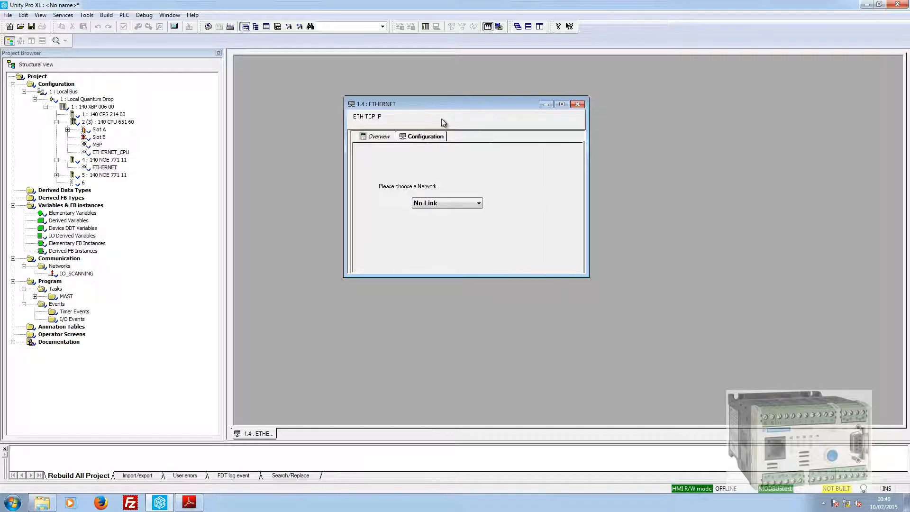
pyautogui.click(447, 203)
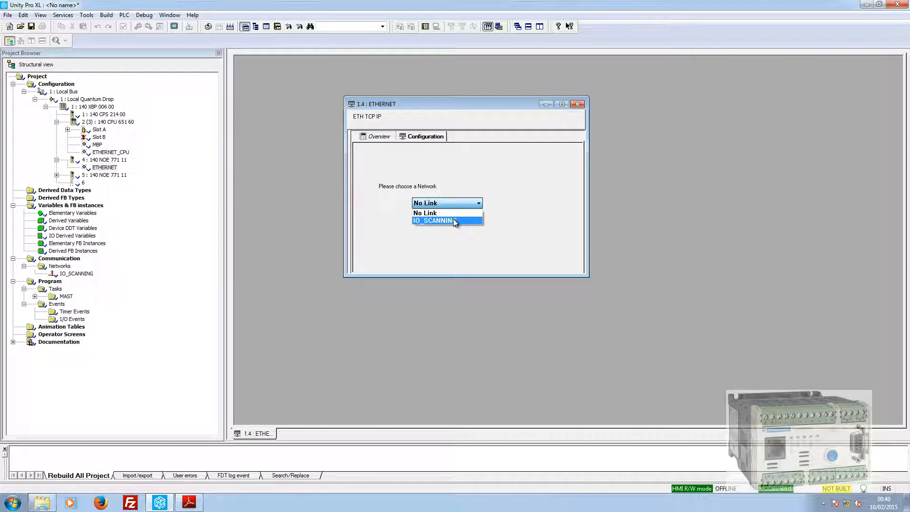
pyautogui.click(454, 219)
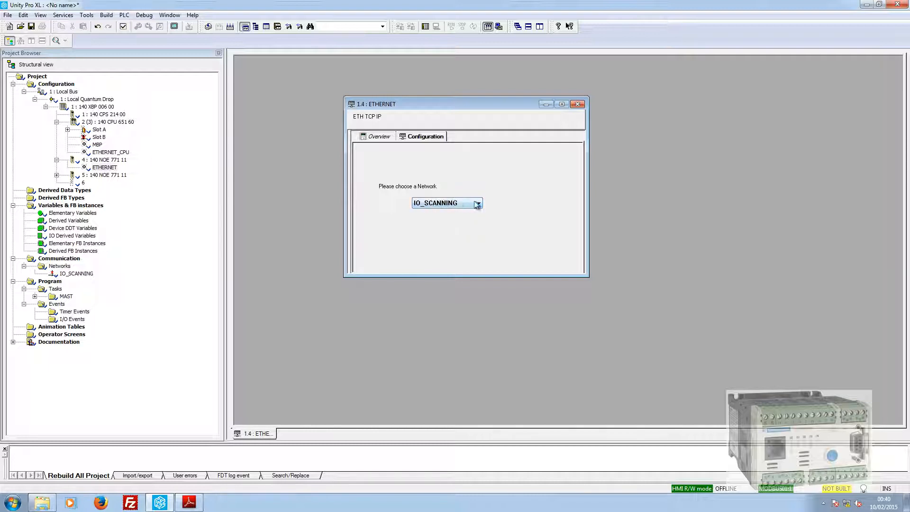
pyautogui.click(577, 103)
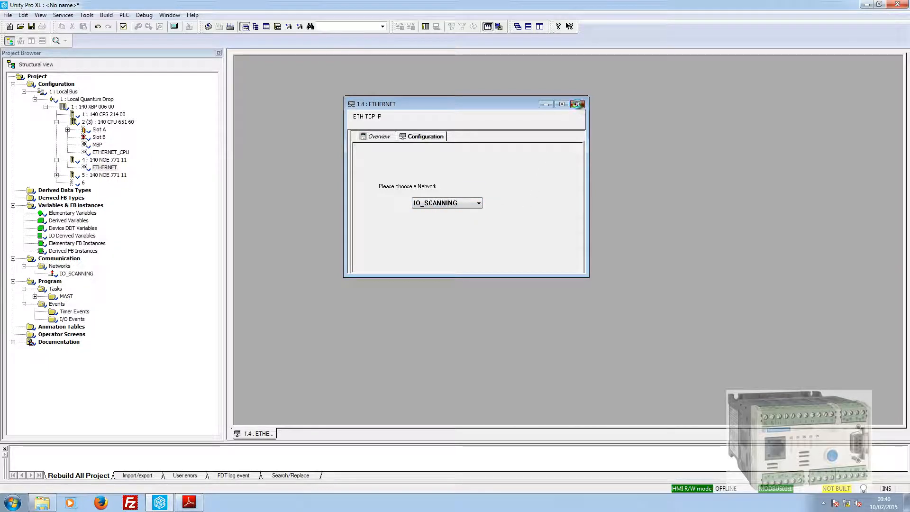
pyautogui.press('Return')
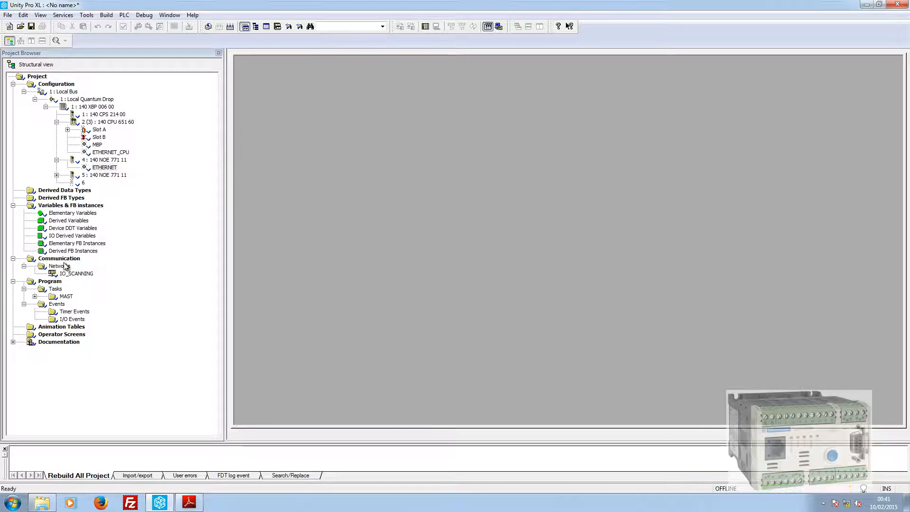
# Reopen the IO_SCANNING network configuration and review its IP configuration and IO Scanning settings.
pyautogui.rightClick(60, 266)
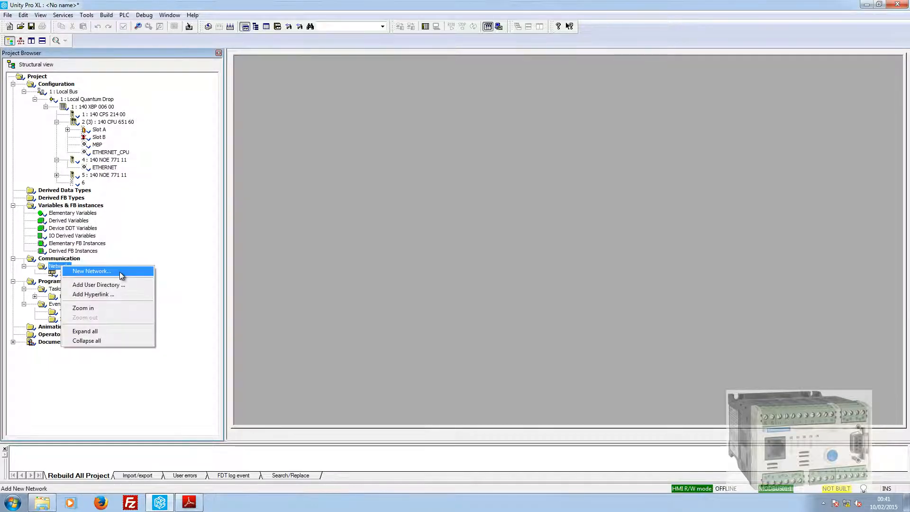
pyautogui.click(201, 254)
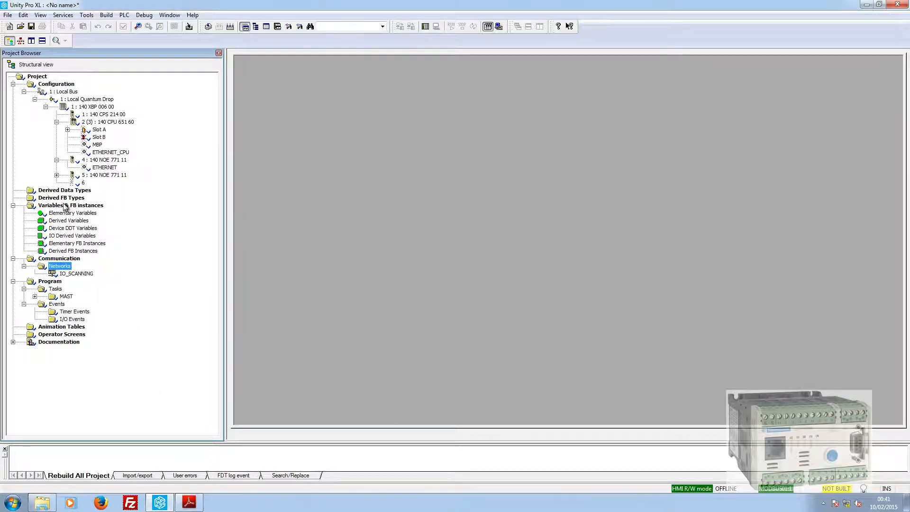
pyautogui.doubleClick(76, 274)
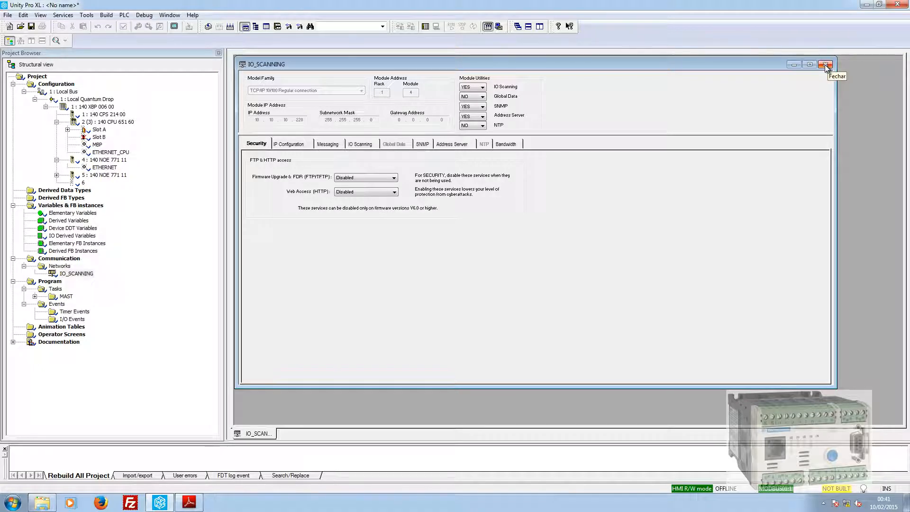
pyautogui.click(294, 145)
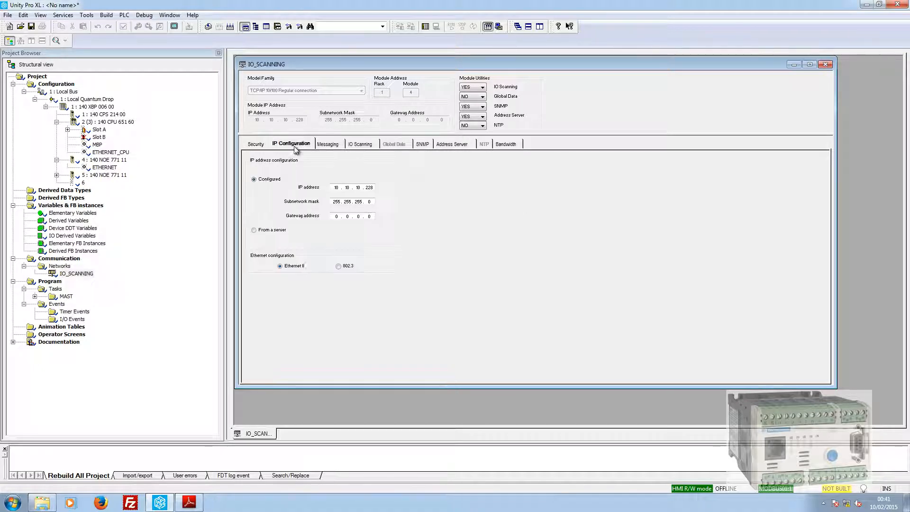
pyautogui.click(359, 145)
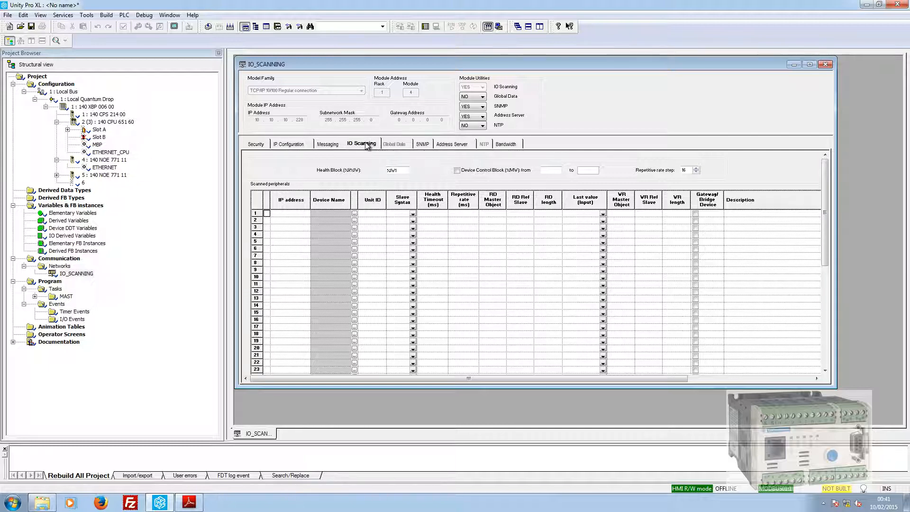
# Switch to the TESYS T MODBUS TCP manual in Adobe Reader and examine the two-step wye-delta wiring diagram with 3-wire terminal strip control.
pyautogui.click(866, 5)
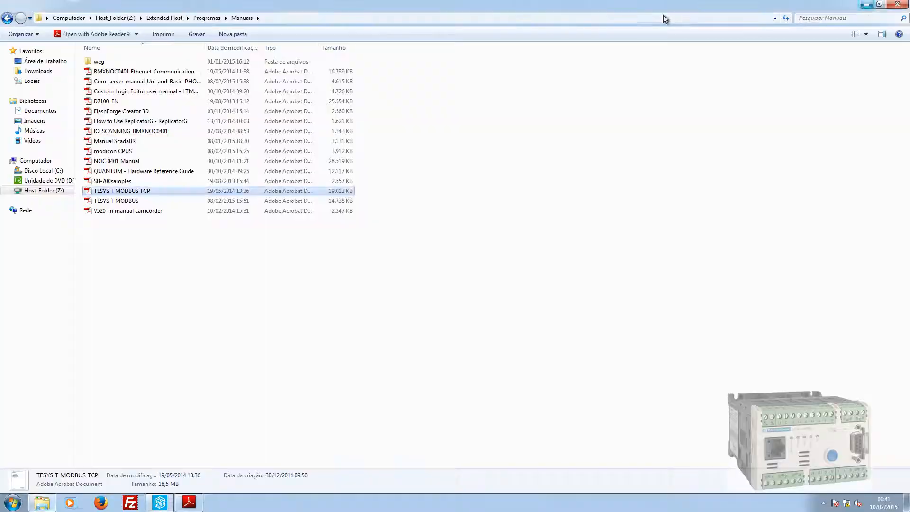
pyautogui.click(189, 502)
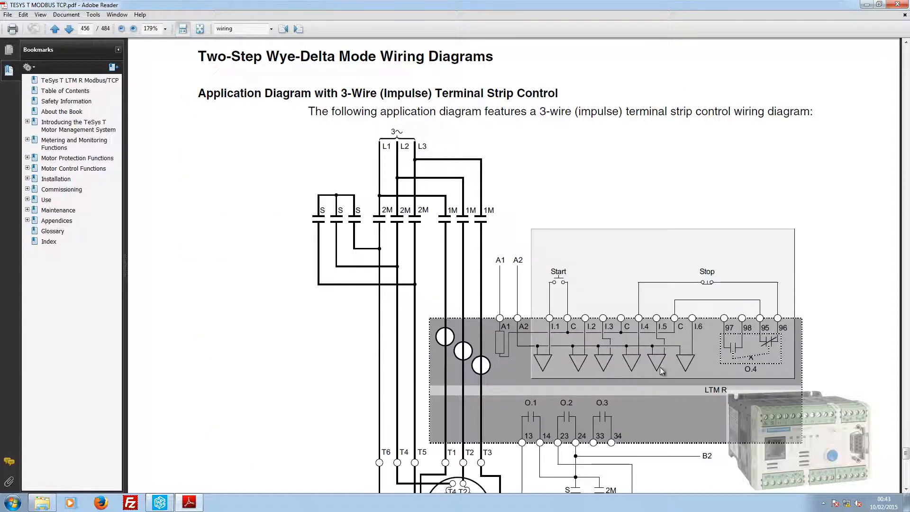
pyautogui.scroll(-3, 647, 377)
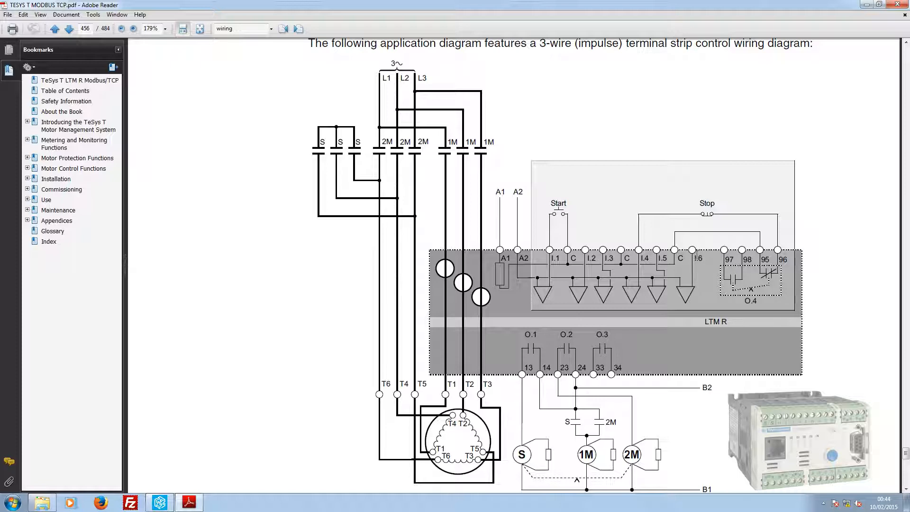
pyautogui.scroll(3, 686, 291)
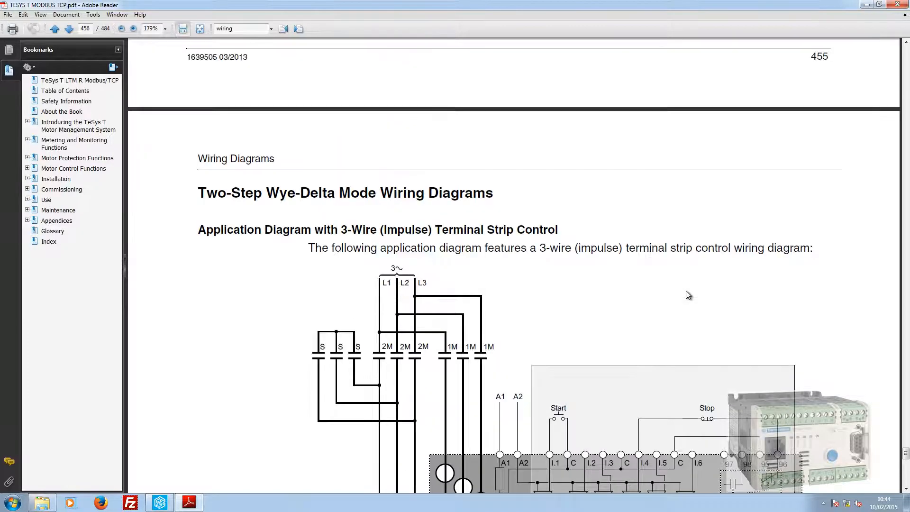
pyautogui.click(259, 30)
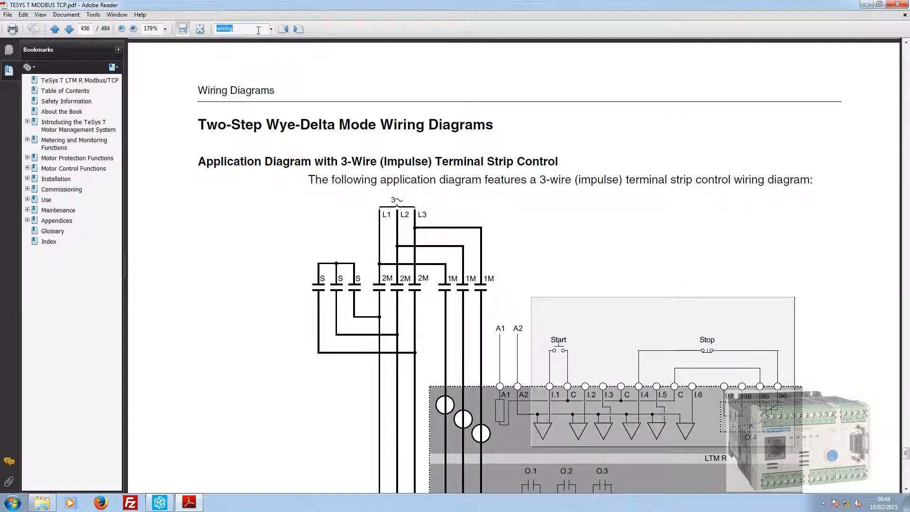
pyautogui.scroll(-3, 386, 217)
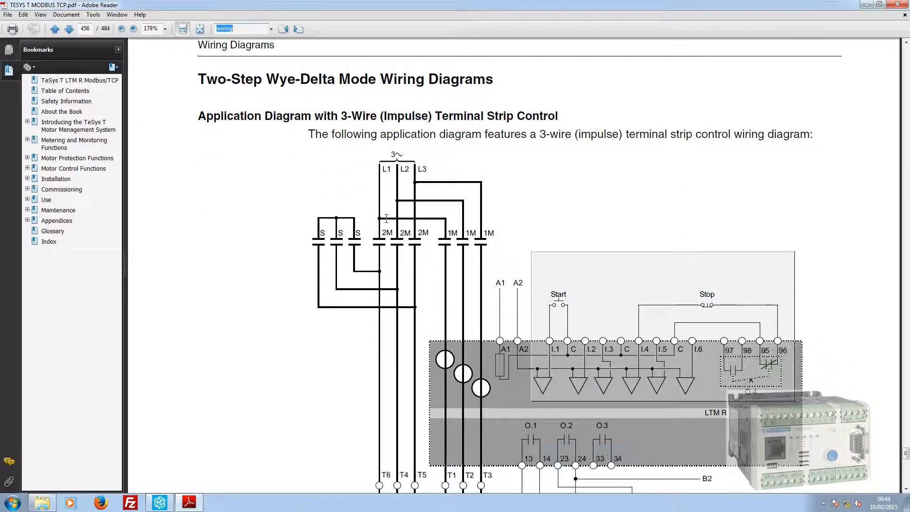
pyautogui.scroll(1, 300, 158)
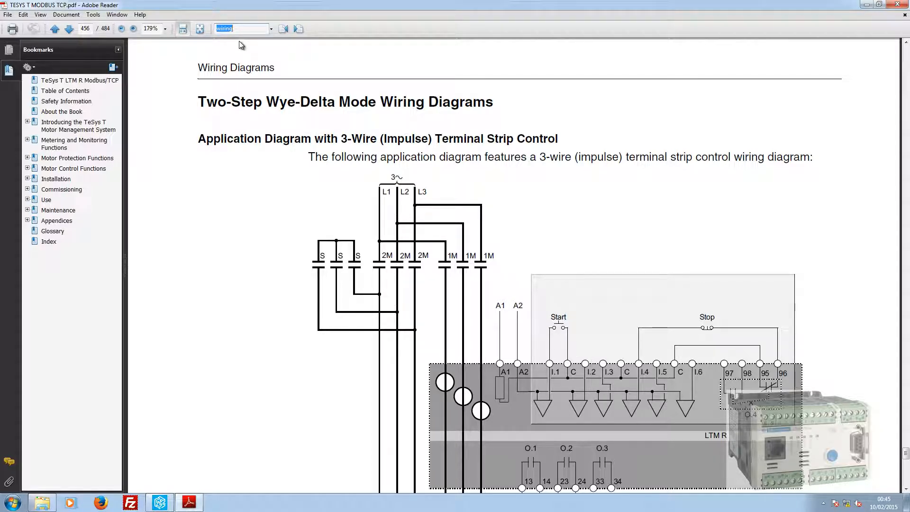
# Search the manual for register 457 and step through the matches in the register tables.
pyautogui.write('457')
pyautogui.click(298, 28)
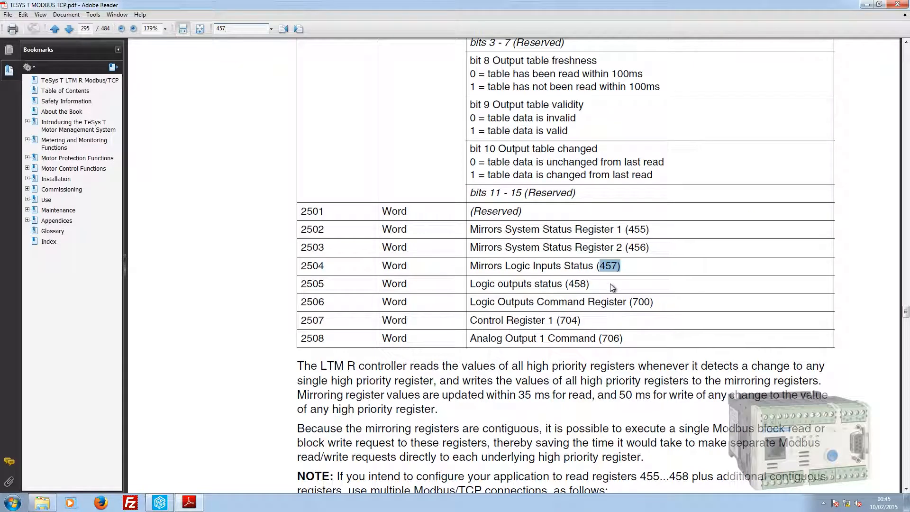
pyautogui.click(286, 30)
pyautogui.click(286, 31)
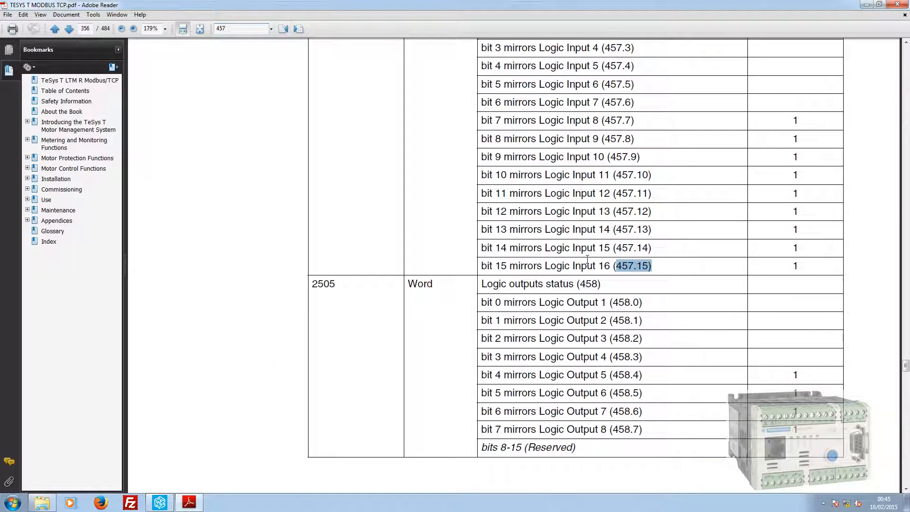
# Step back through the matches for 457 to the read-only logic inputs status register table on page 337.
pyautogui.scroll(4, 587, 257)
pyautogui.scroll(-1, 587, 257)
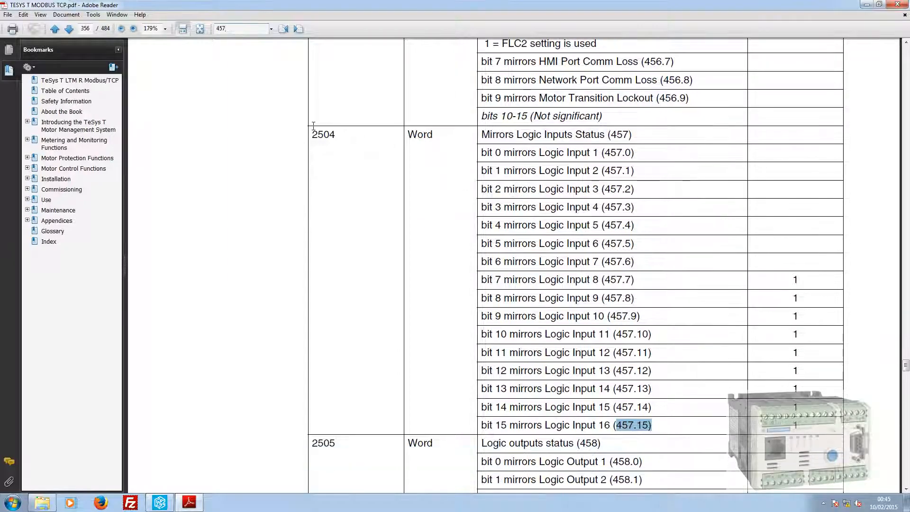
pyautogui.click(284, 29)
pyautogui.click(285, 29)
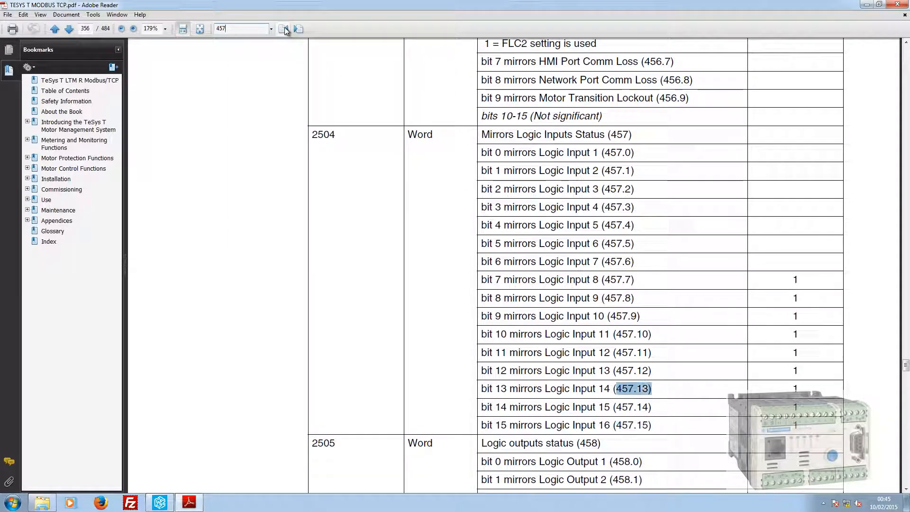
pyautogui.click(284, 29)
pyautogui.click(284, 29)
pyautogui.click(284, 28)
pyautogui.click(285, 28)
pyautogui.click(284, 29)
pyautogui.click(284, 28)
pyautogui.click(284, 28)
pyautogui.click(285, 29)
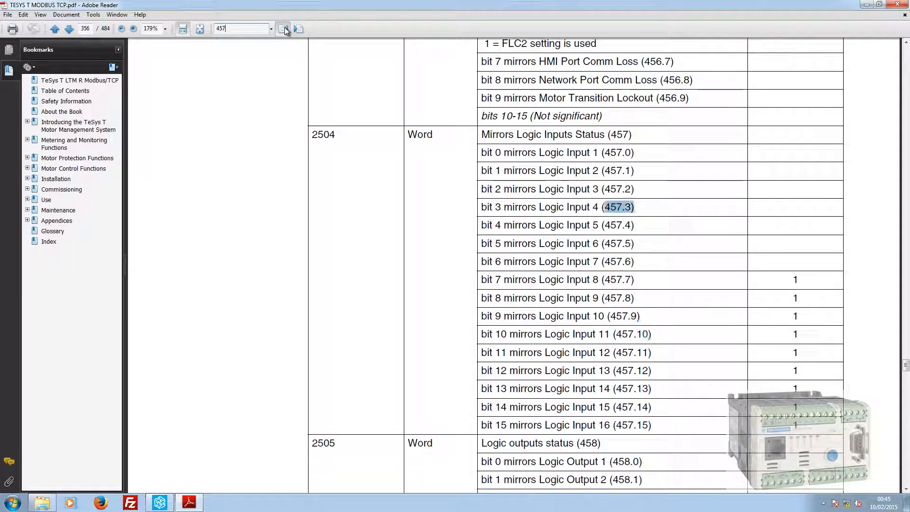
pyautogui.click(285, 29)
pyautogui.click(284, 28)
pyautogui.click(284, 29)
pyautogui.click(284, 29)
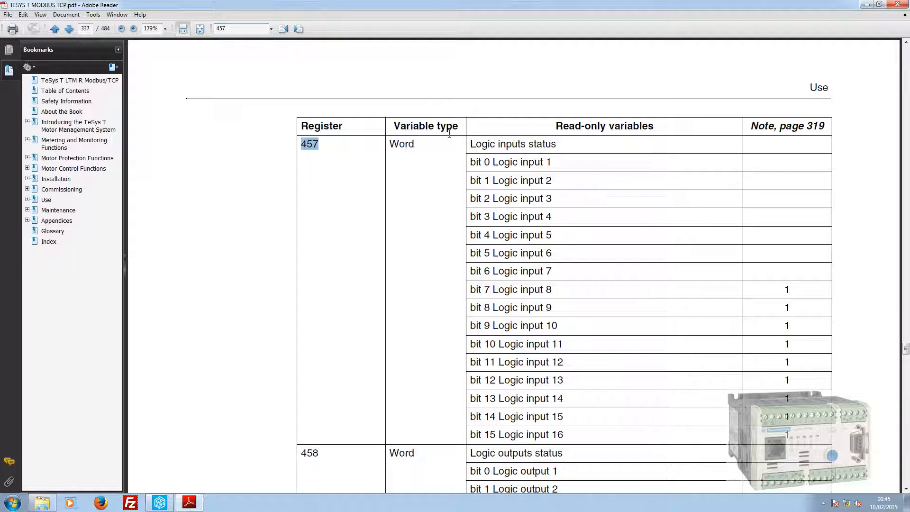
# Examine the logic input bits listed under register 457.
pyautogui.moveTo(470, 159); pyautogui.dragTo(564, 320)
pyautogui.click(564, 258)
pyautogui.doubleClick(310, 148)
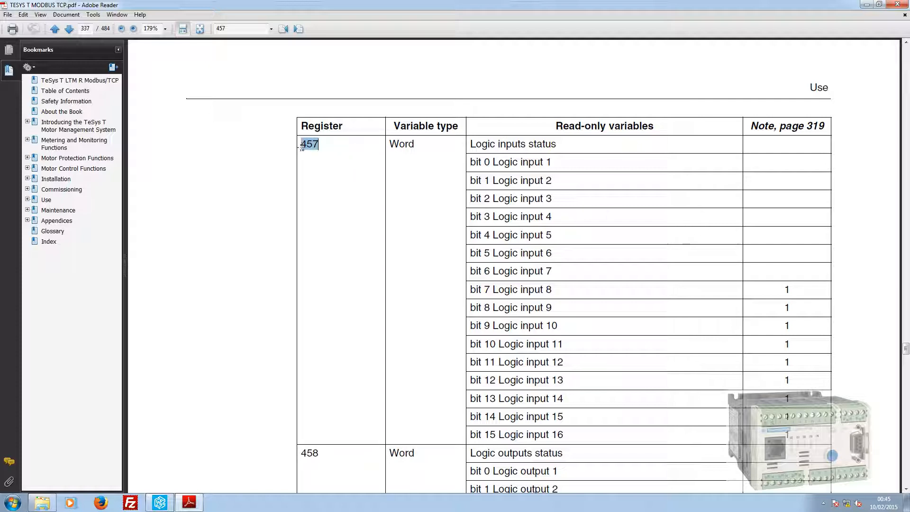
pyautogui.click(524, 153)
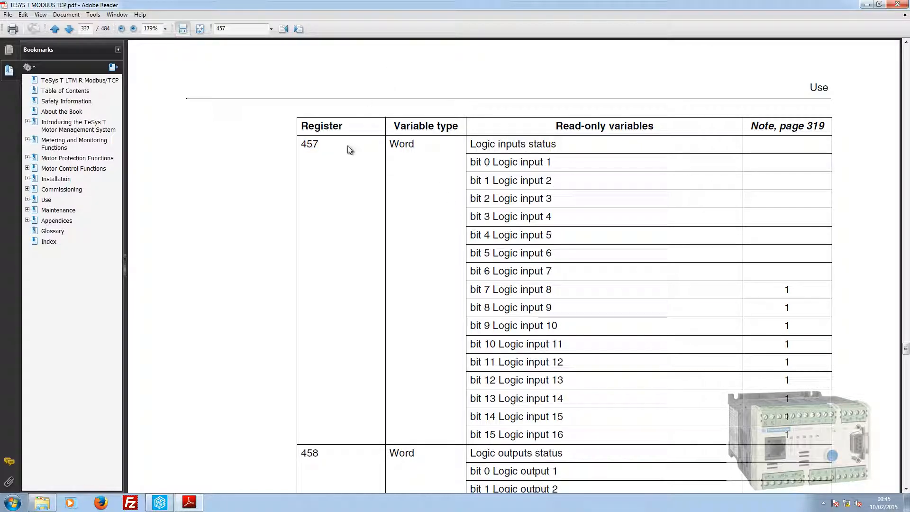
# Search the manual for register 1200 and examine its custom logic output bits, starting at bit 12 Custom logic LO1.
pyautogui.click(239, 28)
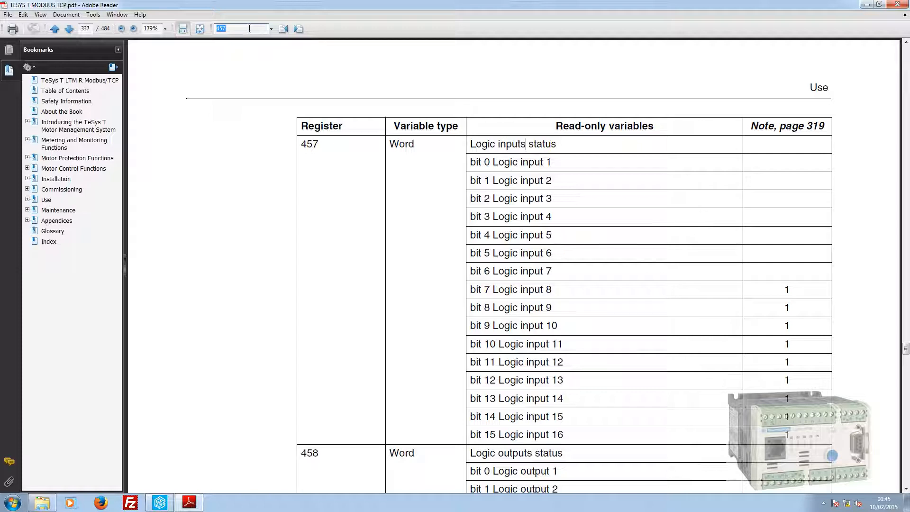
pyautogui.write('1200')
pyautogui.click(297, 29)
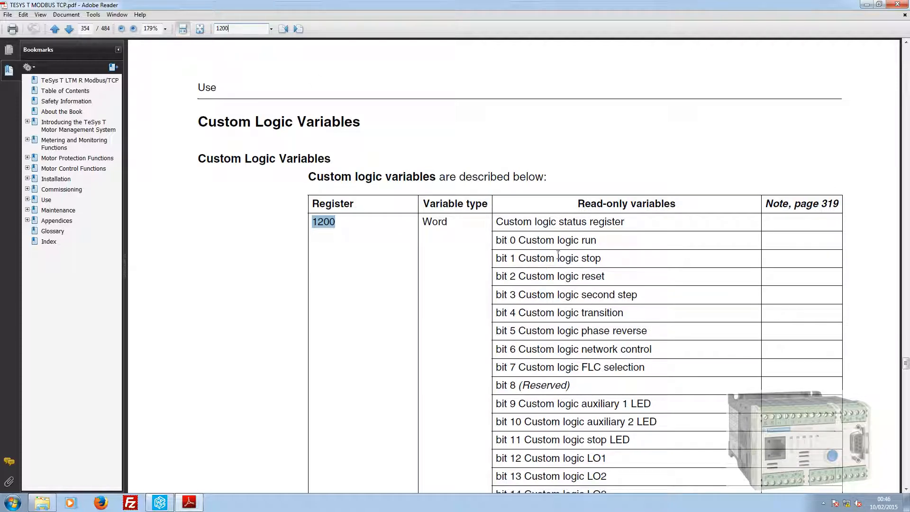
pyautogui.scroll(-3, 534, 268)
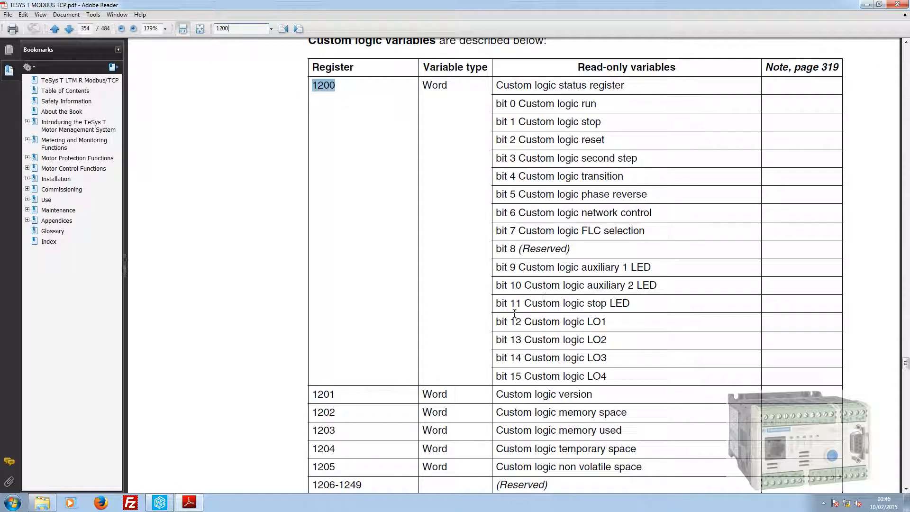
pyautogui.moveTo(497, 322); pyautogui.dragTo(604, 325)
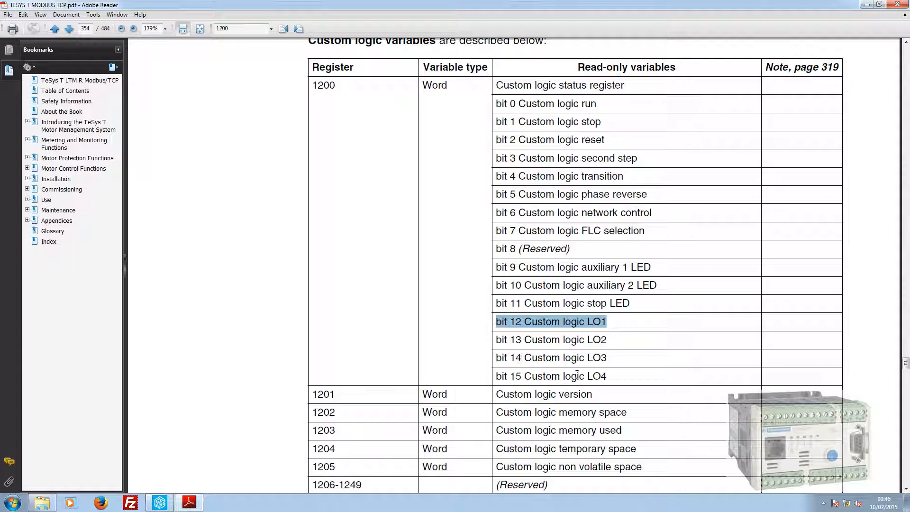
pyautogui.doubleClick(601, 324)
pyautogui.click(607, 324)
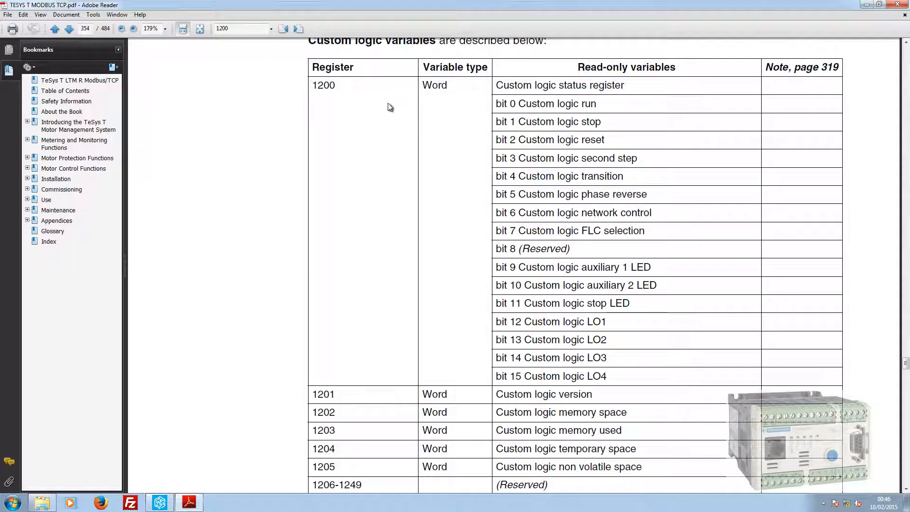
# Search the manual for register 700 and step through the matches to the command variables row in the register map.
pyautogui.click(232, 29)
pyautogui.write('700')
pyautogui.press('Return')
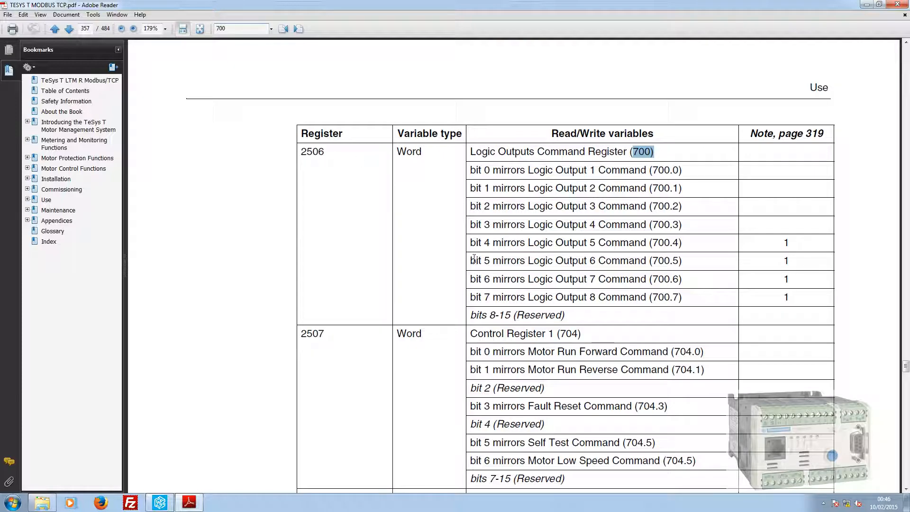
pyautogui.click(284, 29)
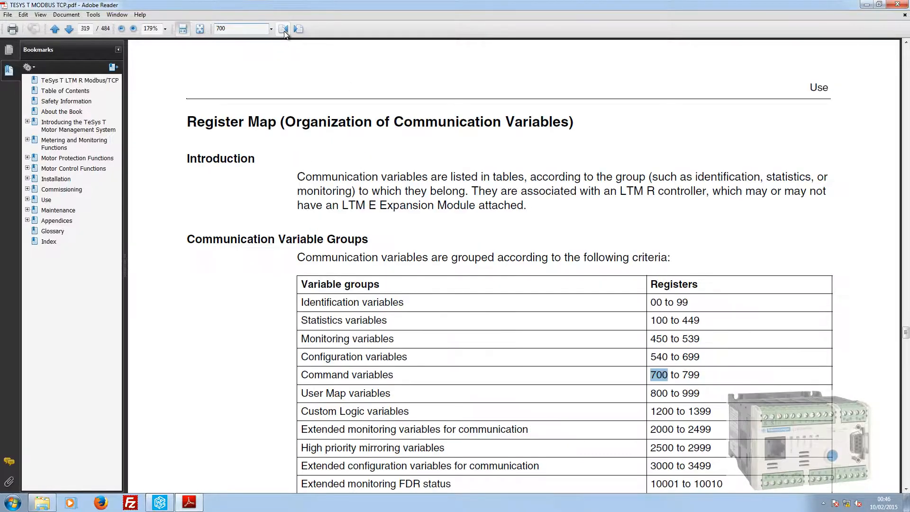
pyautogui.click(283, 29)
pyautogui.click(298, 29)
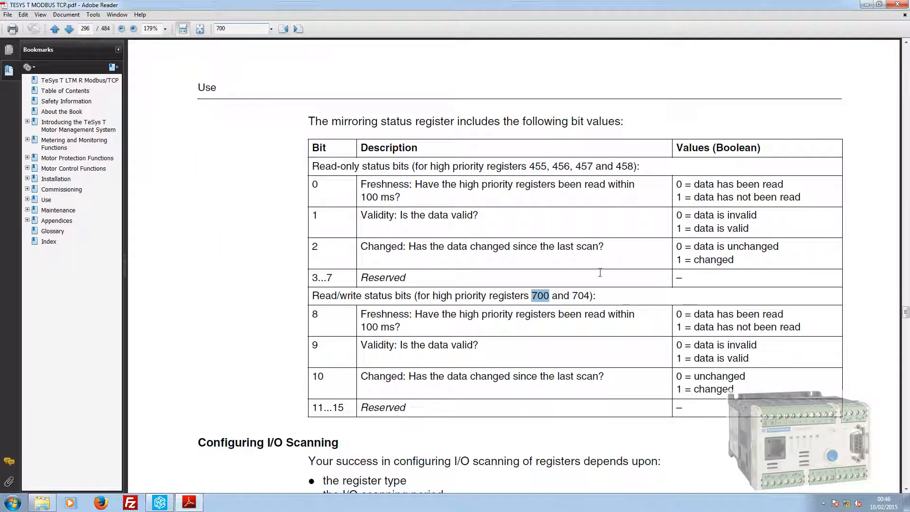
pyautogui.click(298, 30)
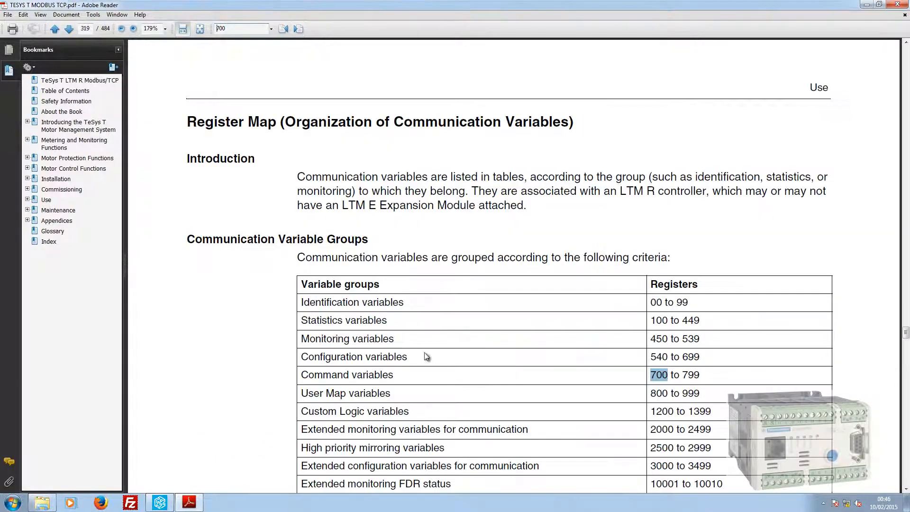
pyautogui.moveTo(305, 374); pyautogui.dragTo(391, 375)
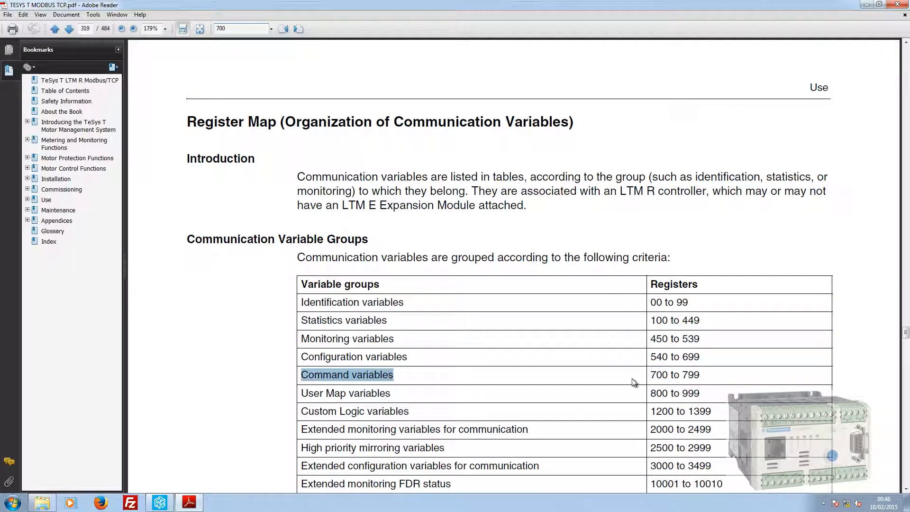
pyautogui.click(705, 377)
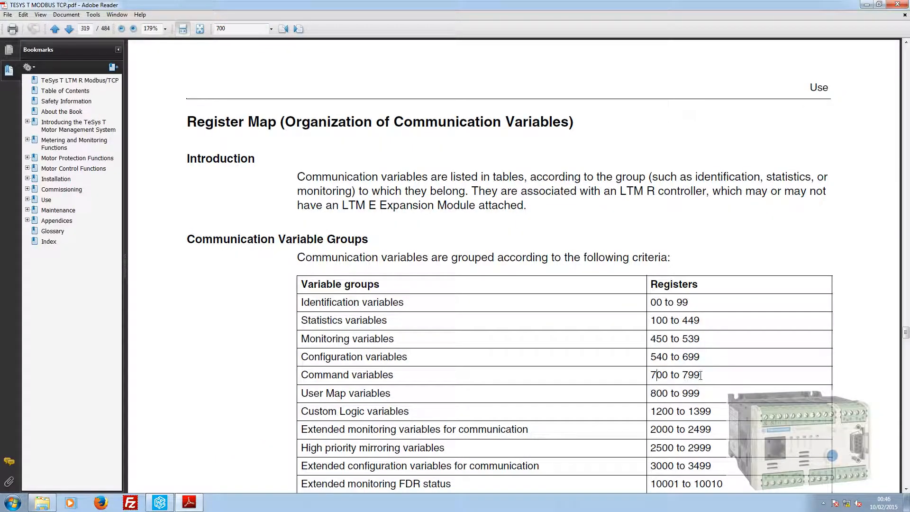
# Switch to the TeSys T configuration software LTM CONF, load the Default configuration and connect to the controller, accepting the operation warning.
pyautogui.click(866, 6)
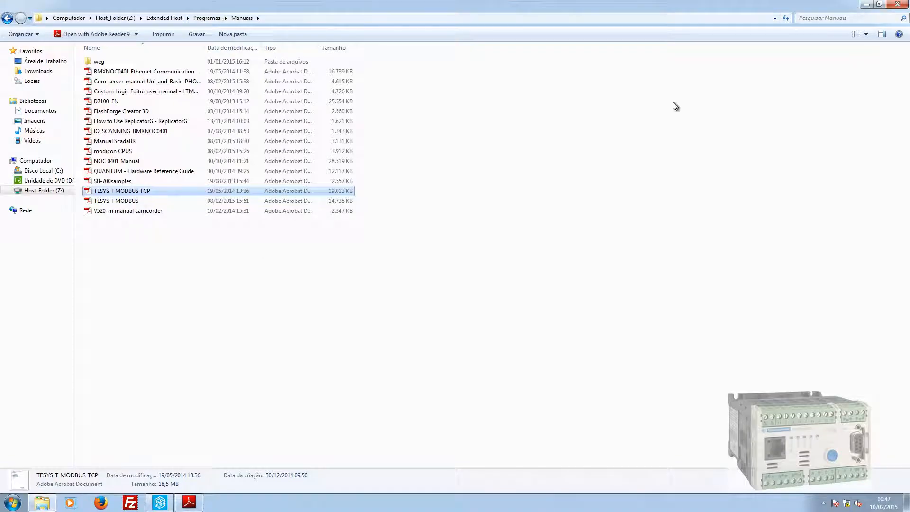
pyautogui.click(866, 5)
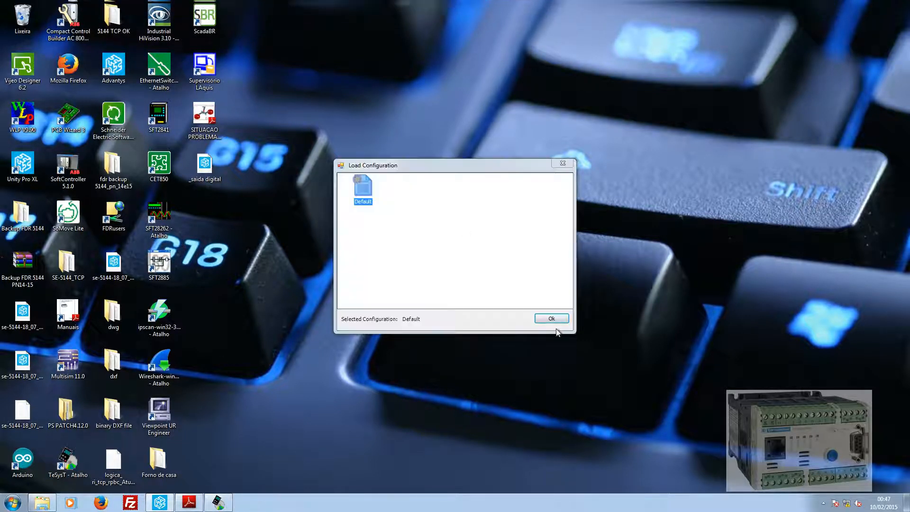
pyautogui.click(553, 318)
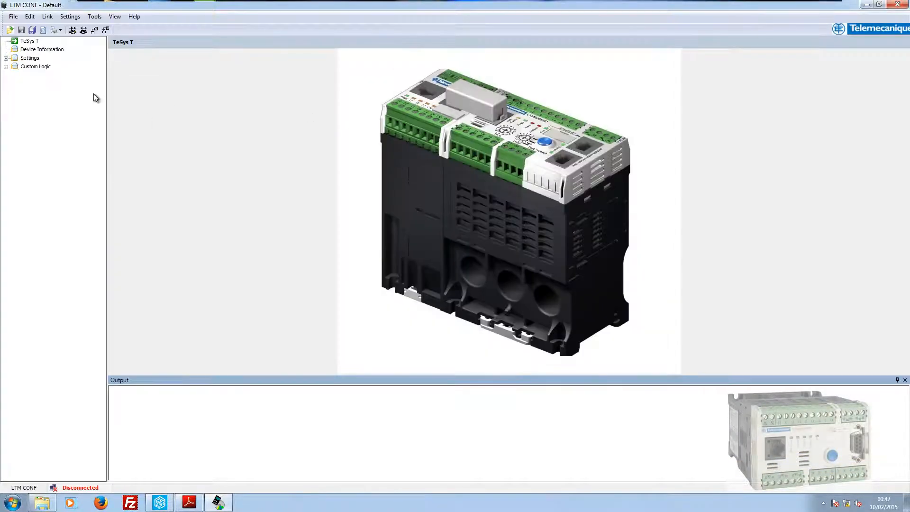
pyautogui.click(73, 32)
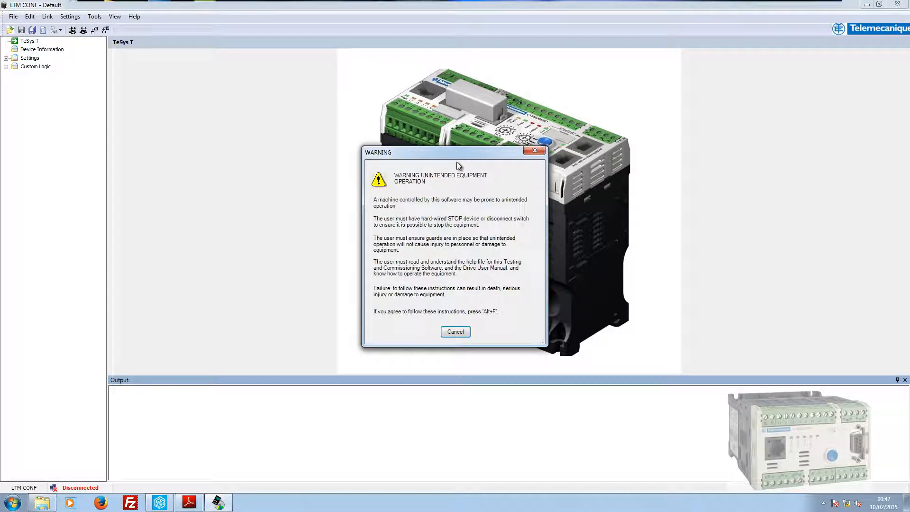
pyautogui.hotkey('alt', 'f')
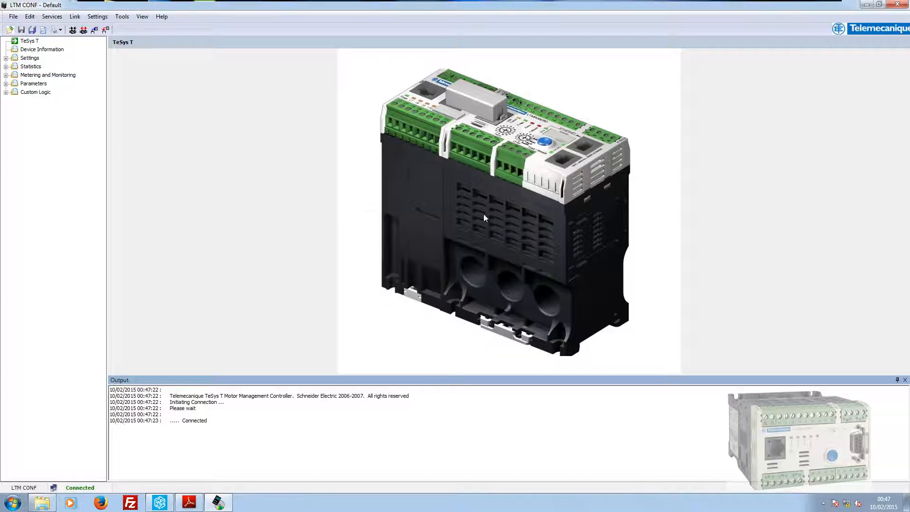
pyautogui.click(498, 274)
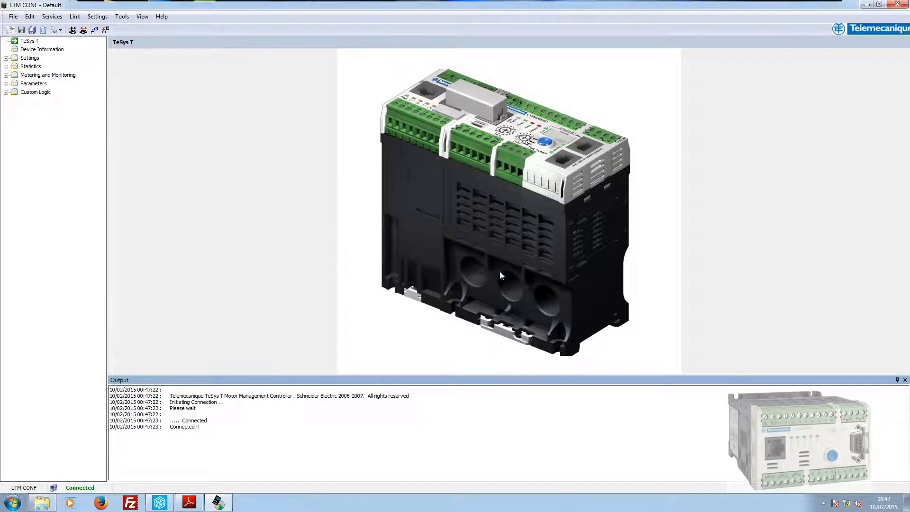
# Upload the custom logic program from the controller into the Structured Text view.
pyautogui.click(6, 93)
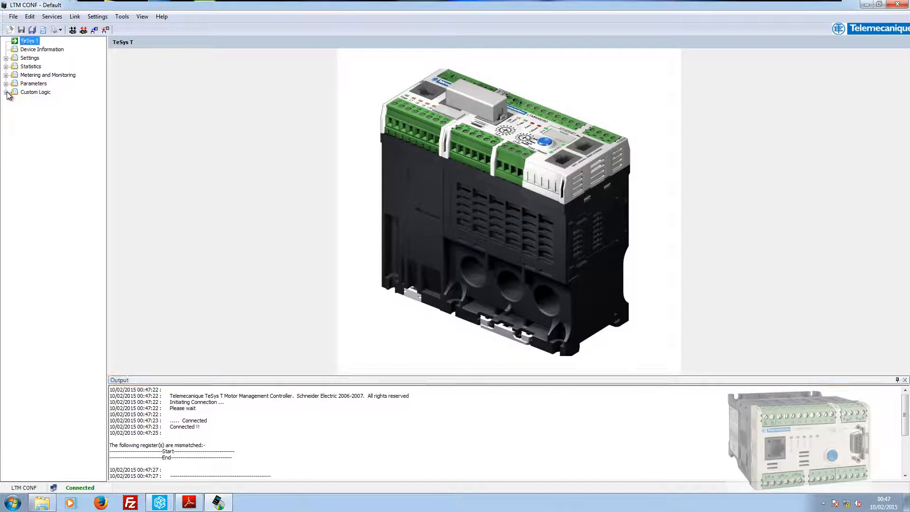
pyautogui.click(46, 101)
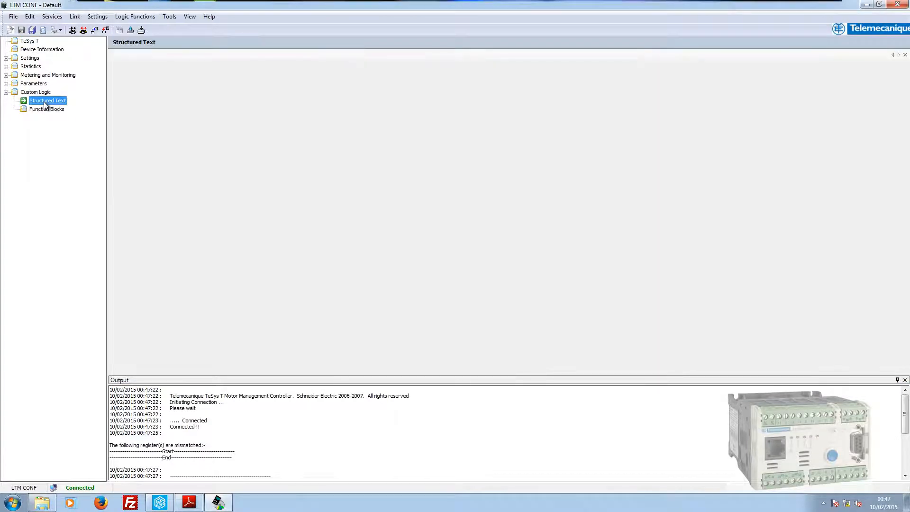
pyautogui.click(132, 30)
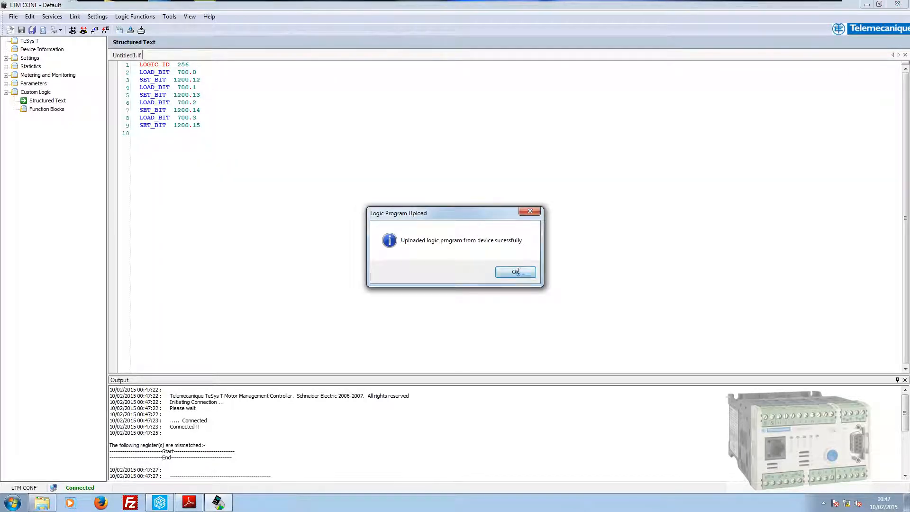
pyautogui.click(516, 272)
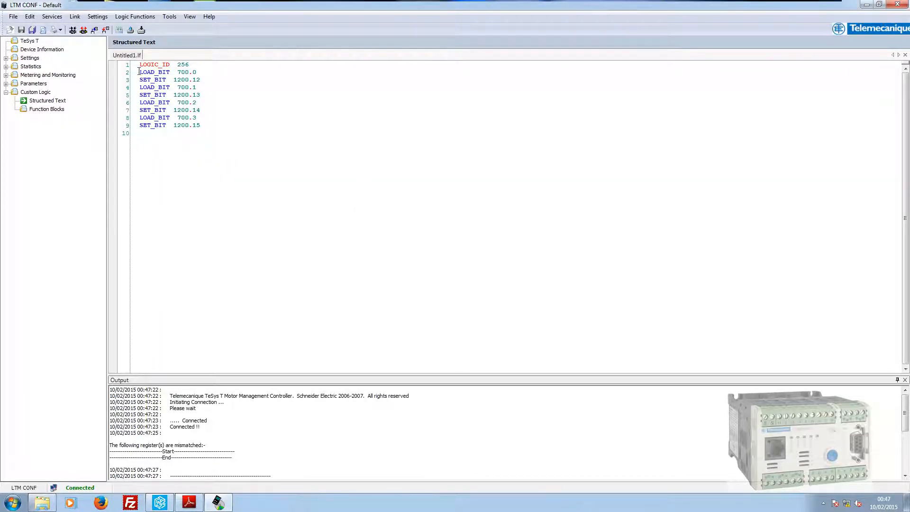
# Examine the LOAD_BIT 700.0 and SET_BIT 1200.12 lines of the custom logic program.
pyautogui.moveTo(140, 73); pyautogui.dragTo(202, 77)
pyautogui.click(200, 73)
pyautogui.doubleClick(180, 80)
pyautogui.click(185, 71)
pyautogui.moveTo(176, 72)
pyautogui.mouseDown()
pyautogui.moveTo(199, 72)
pyautogui.moveTo(199, 83)
pyautogui.moveTo(142, 72)
pyautogui.moveTo(191, 75)
pyautogui.mouseUp()
pyautogui.click(198, 73)
pyautogui.click(201, 80)
pyautogui.click(195, 73)
# Transfer the configuration settings from the LTMR controller to the PC and open the Ethernet Diagnostics page.
pyautogui.click(106, 31)
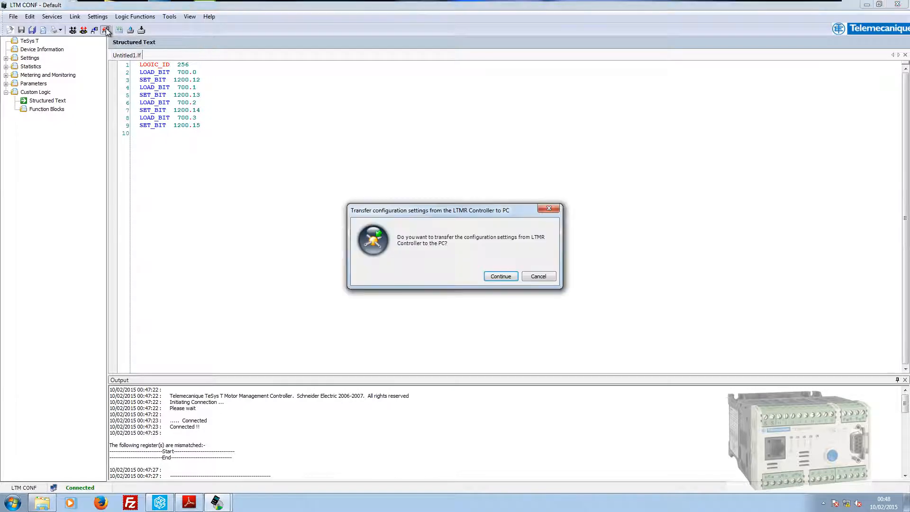
pyautogui.click(501, 276)
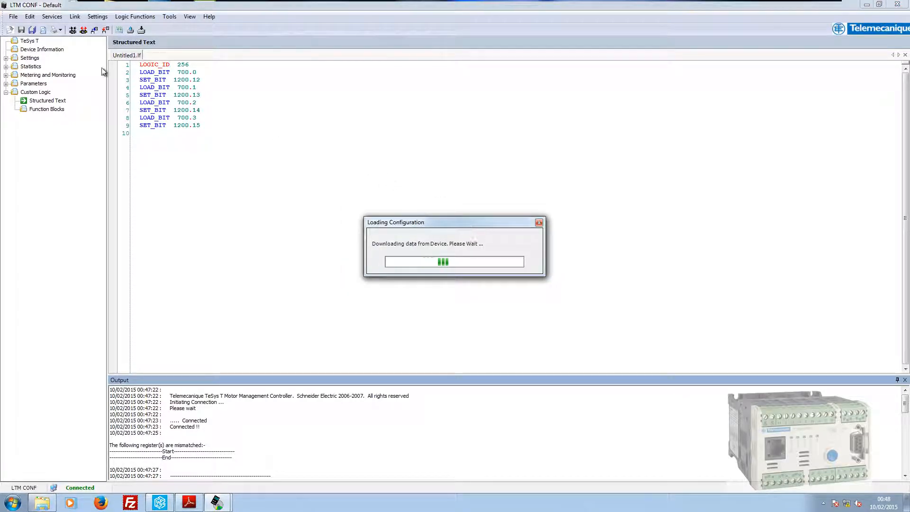
pyautogui.click(6, 59)
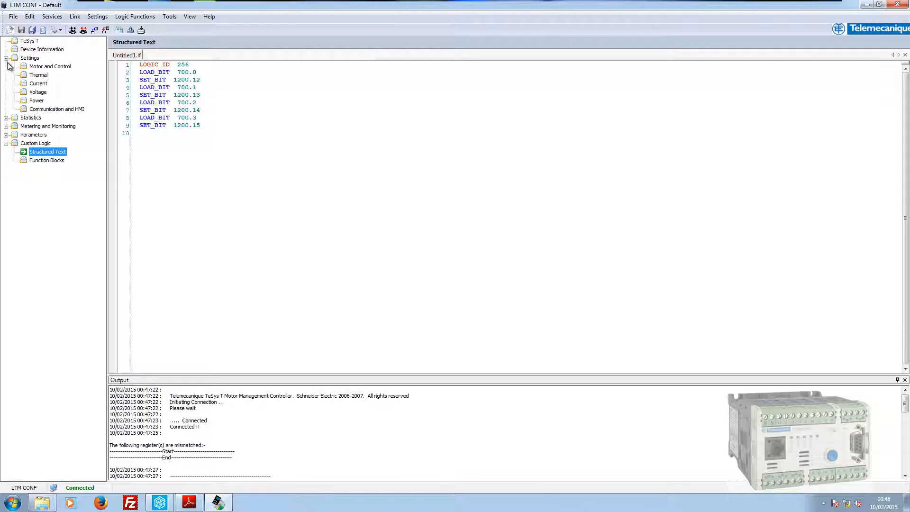
pyautogui.click(6, 126)
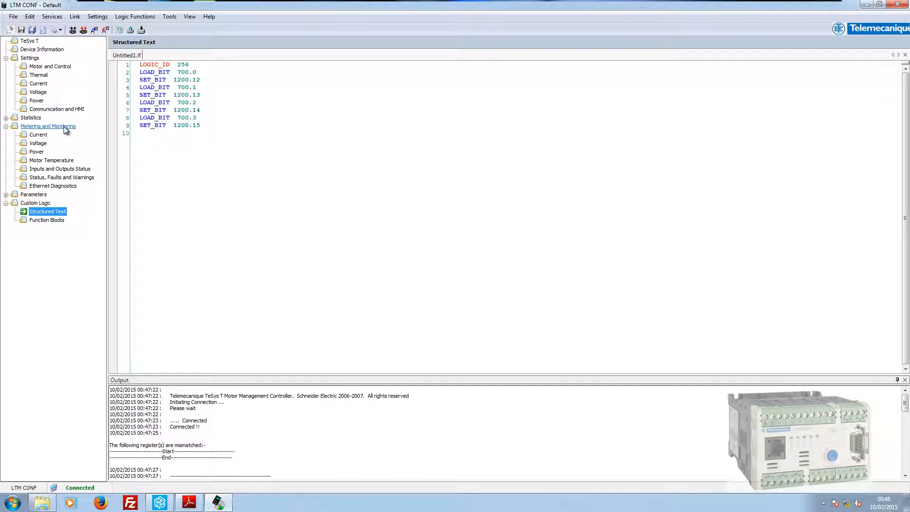
pyautogui.click(60, 187)
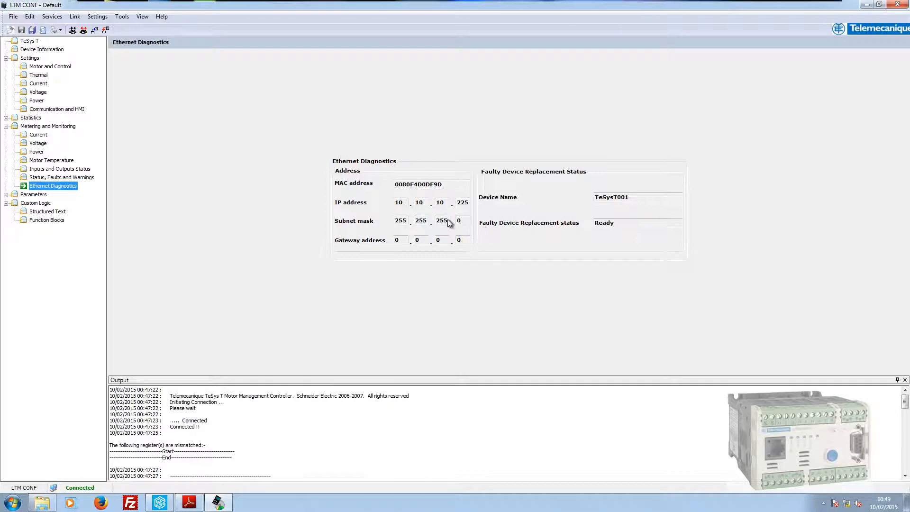
# Switch to Unity Pro, set TeSysT001's IP address to 10.10.10.225 in the Address Server table, and close the network editor accepting the modifications.
pyautogui.click(164, 504)
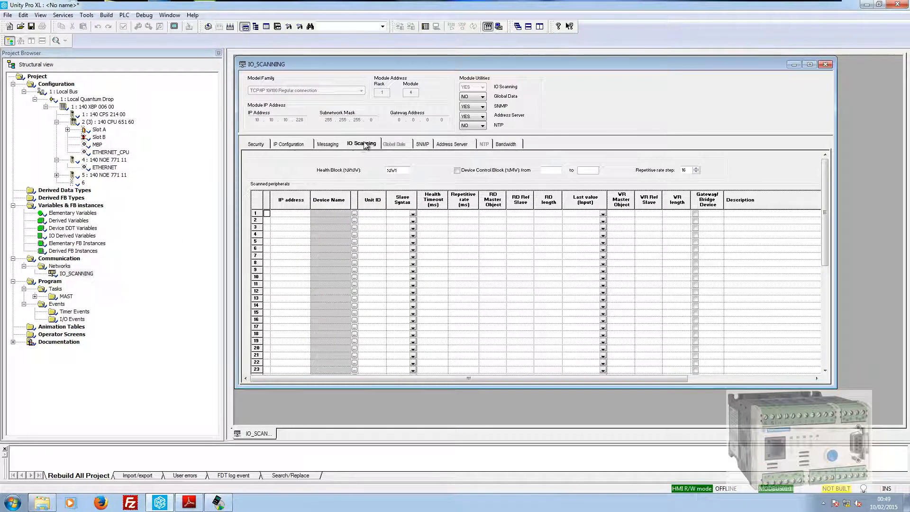
pyautogui.click(464, 144)
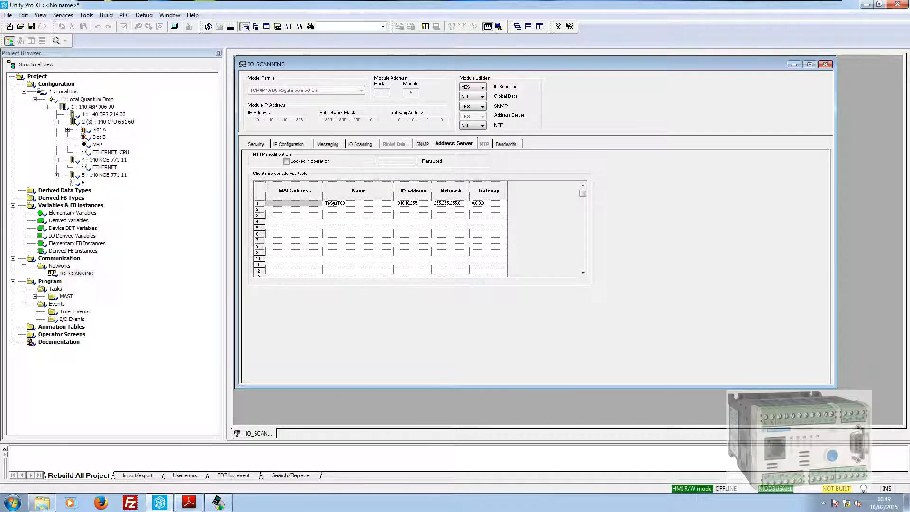
pyautogui.click(449, 210)
pyautogui.click(825, 67)
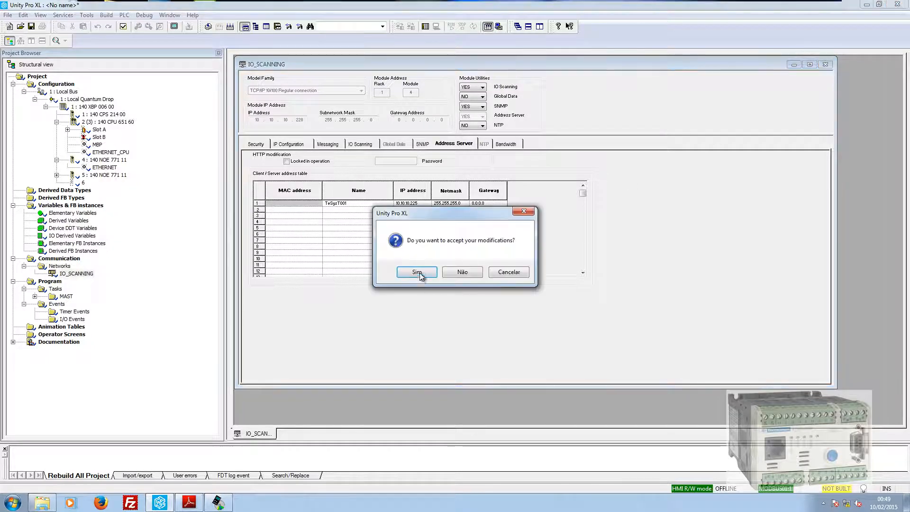
pyautogui.click(419, 272)
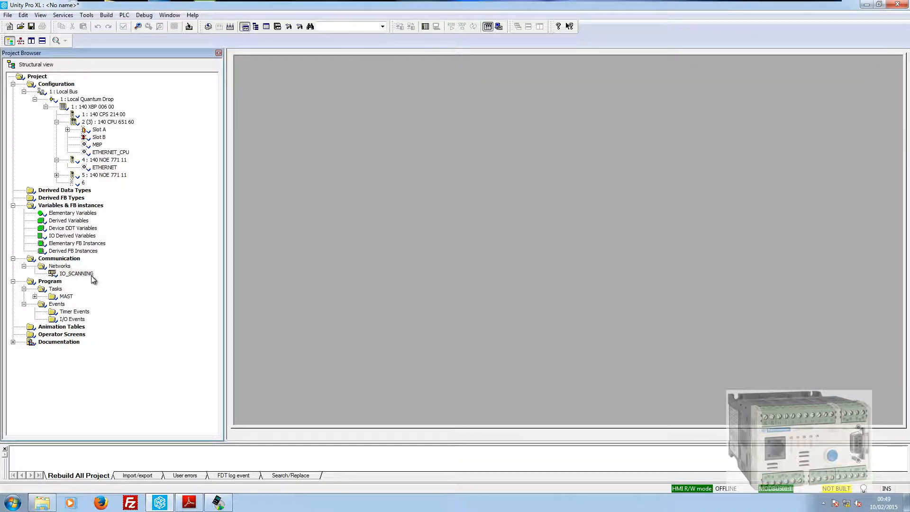
# Reopen the IO_SCANNING network and display its IO Scanning table of scanned peripherals.
pyautogui.doubleClick(82, 273)
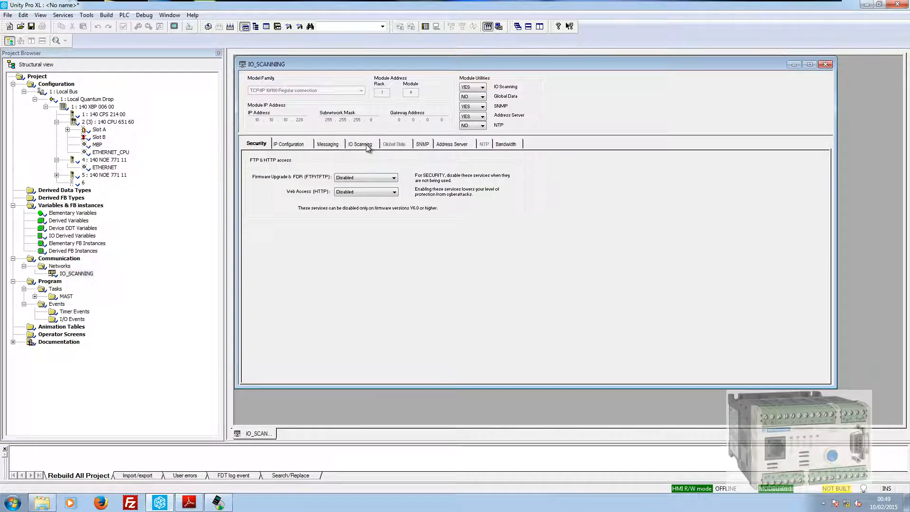
pyautogui.click(366, 145)
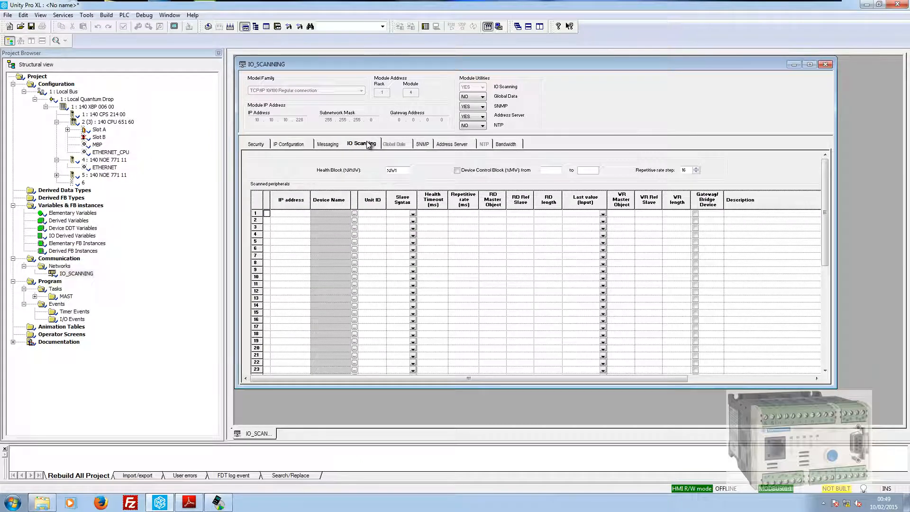
pyautogui.click(298, 214)
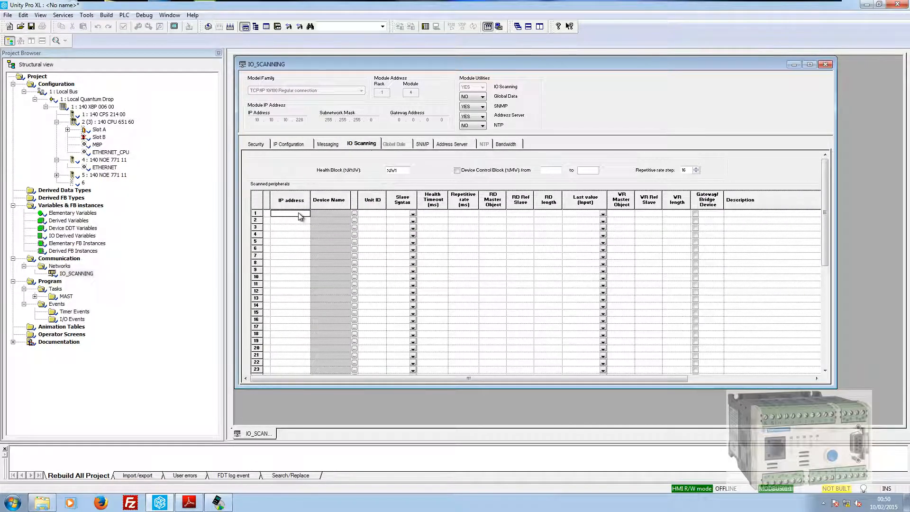
# Try to link a device name to the first row of scanned peripherals.
pyautogui.click(336, 213)
pyautogui.click(355, 214)
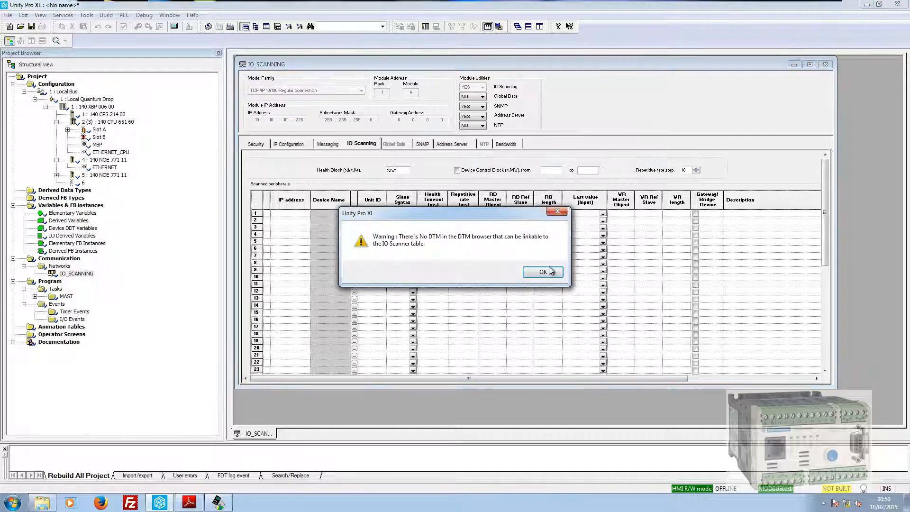
pyautogui.click(519, 272)
pyautogui.click(466, 295)
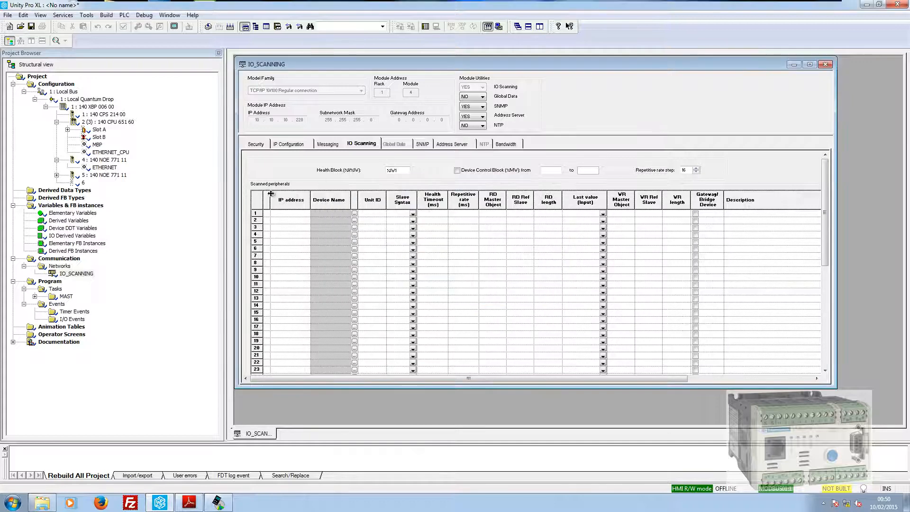
# Enter IP address 10.10.10.225 in the first row of scanned peripherals and select its Unit ID cell.
pyautogui.click(291, 214)
pyautogui.write('10.10.10.225')
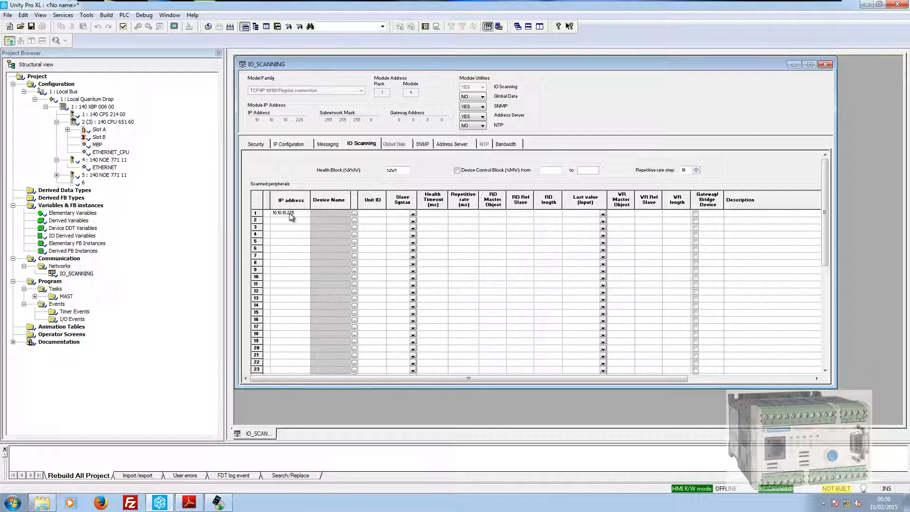
pyautogui.press('Return')
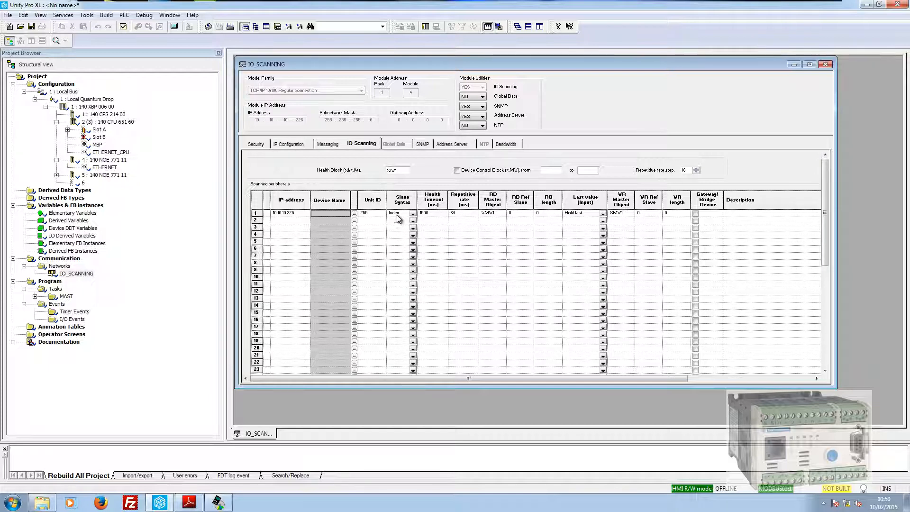
pyautogui.click(368, 216)
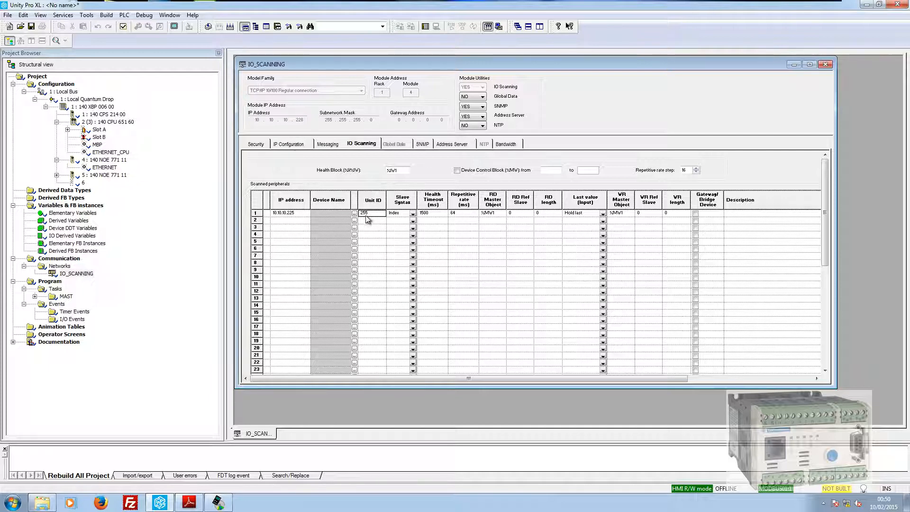
# Switch to LTM CONF and look through the device, Ethernet, motor and communication settings for the controller's HMI port address.
pyautogui.click(212, 502)
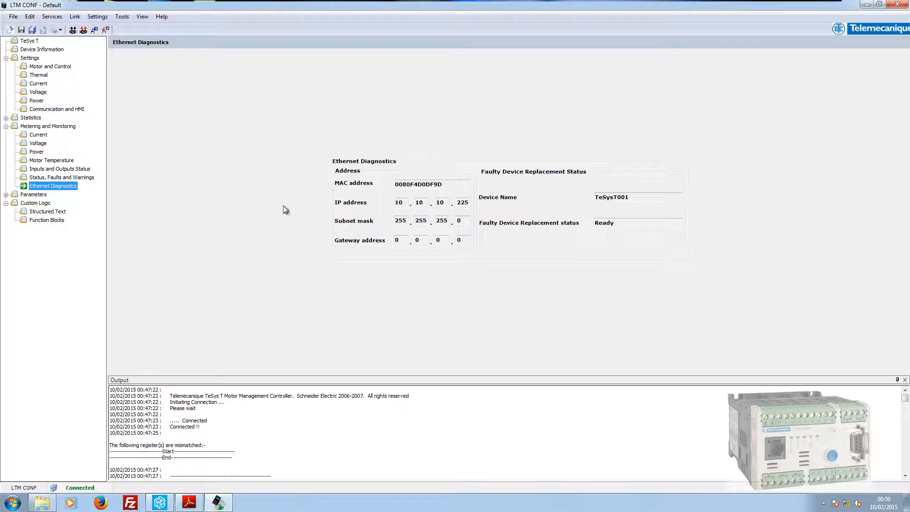
pyautogui.click(42, 50)
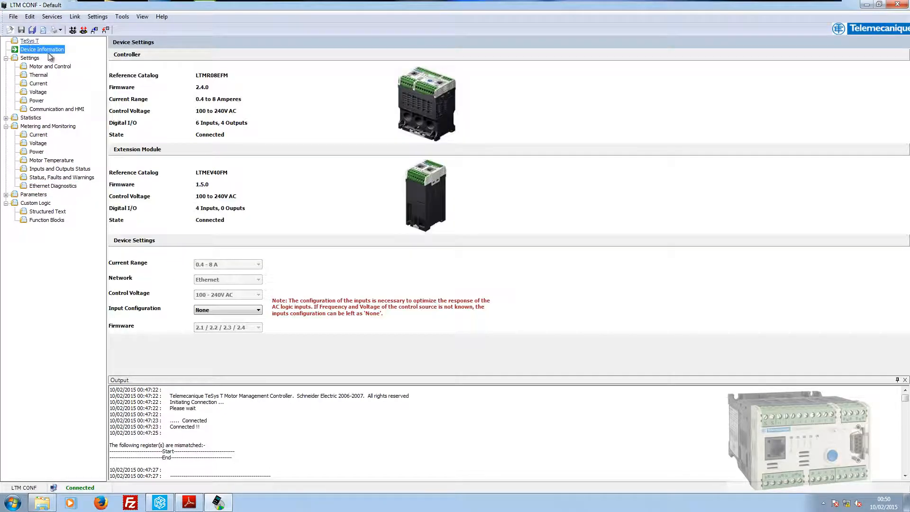
pyautogui.click(61, 110)
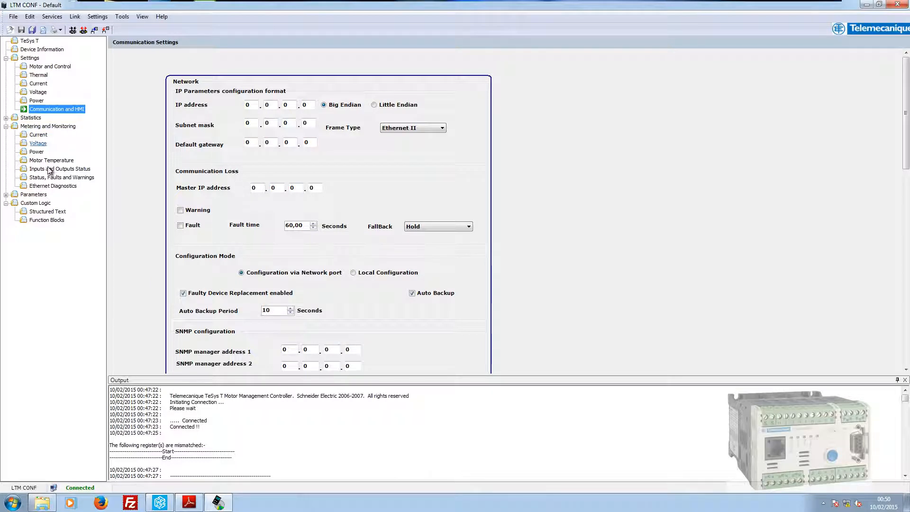
pyautogui.click(53, 186)
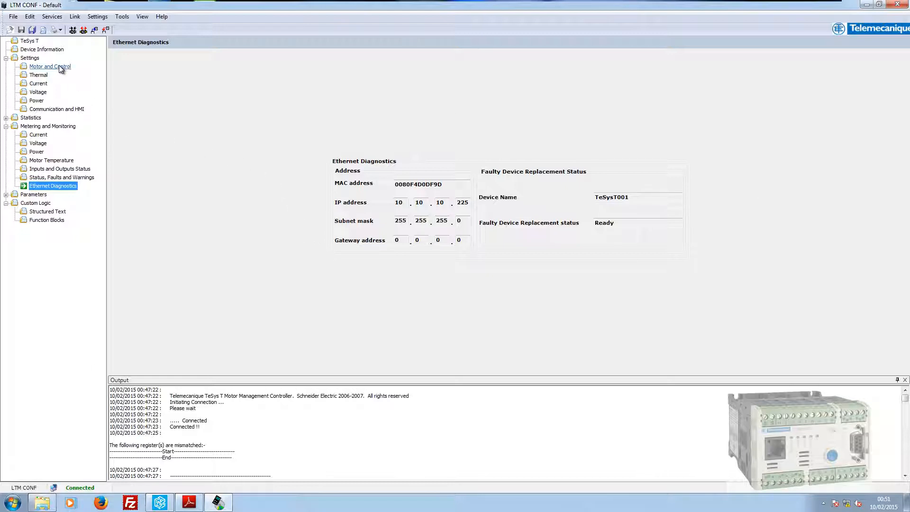
pyautogui.click(71, 109)
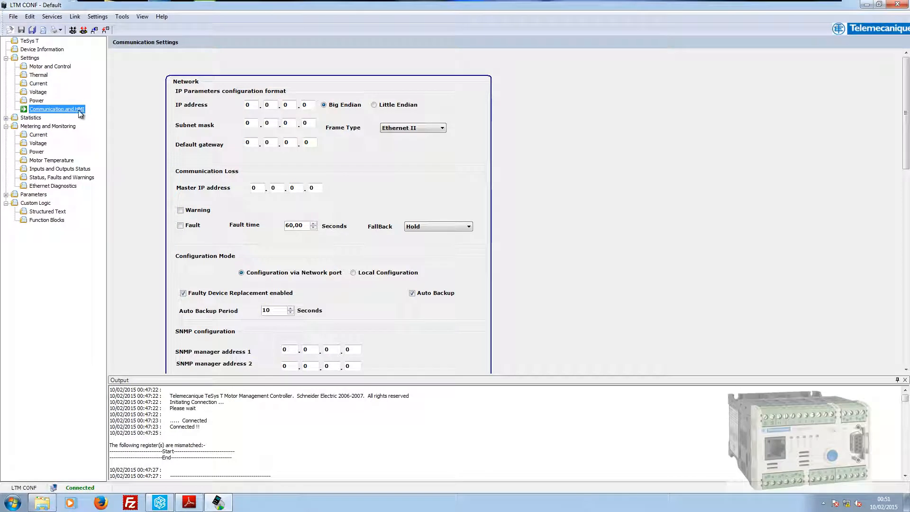
pyautogui.click(49, 67)
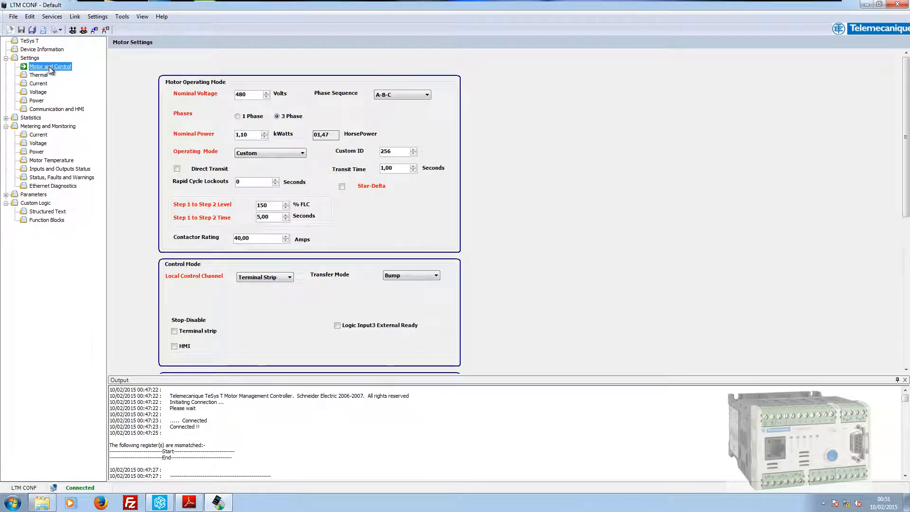
pyautogui.click(53, 109)
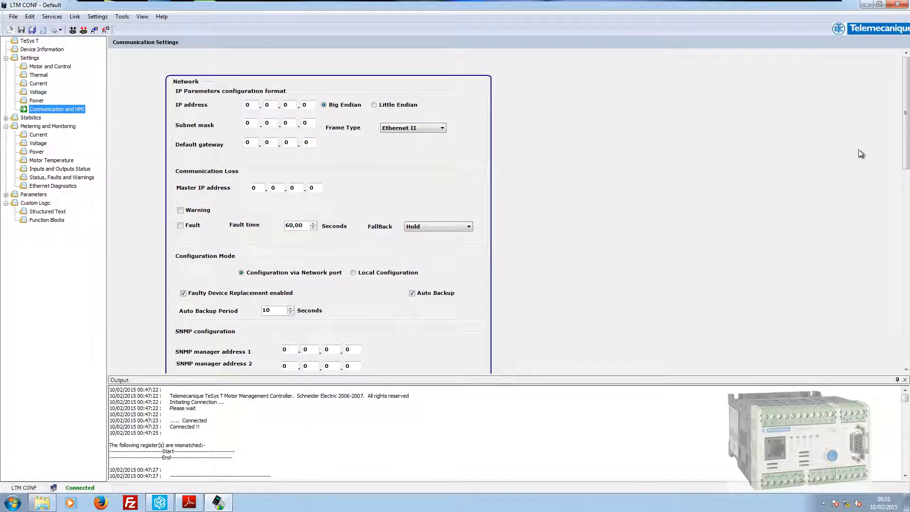
pyautogui.moveTo(905, 151); pyautogui.dragTo(905, 295)
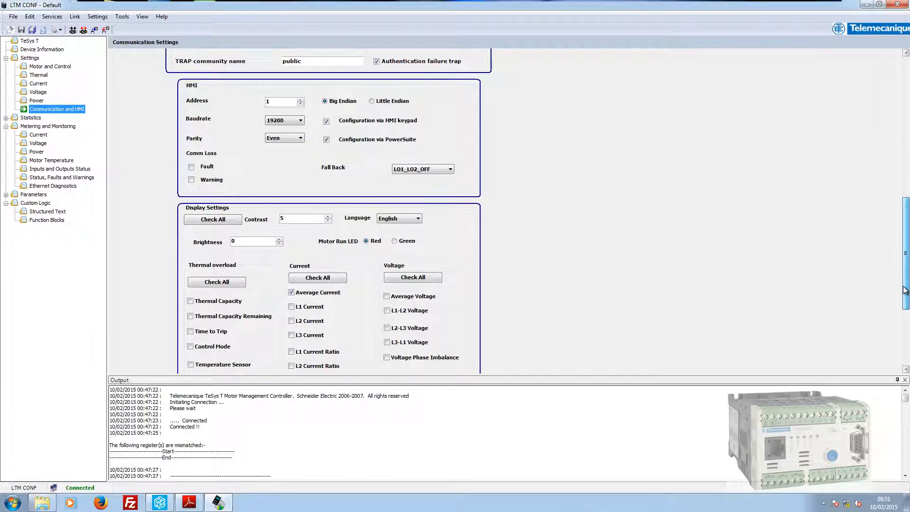
pyautogui.click(272, 100)
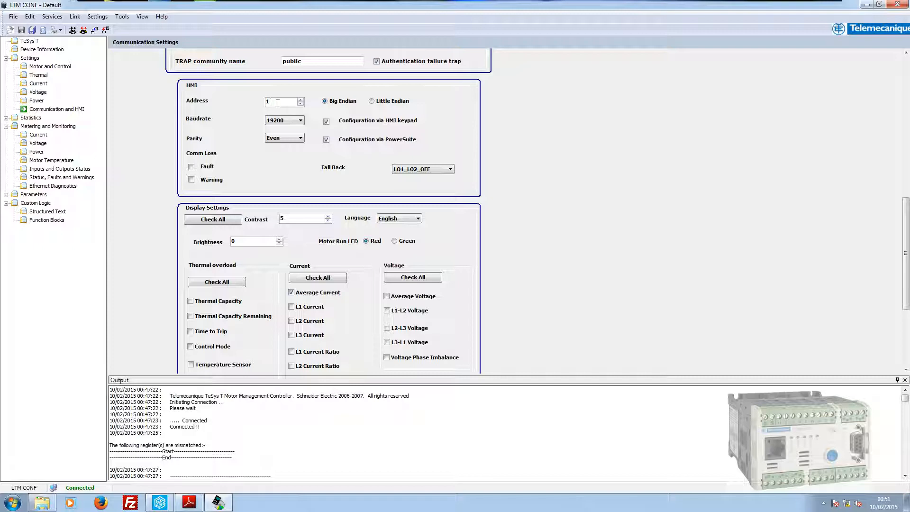
pyautogui.doubleClick(264, 102)
# Switch back to Unity Pro, set the first peripheral's Unit ID to 1 and slave syntax to IEC 0, and maximize the IO_SCANNING window.
pyautogui.click(159, 503)
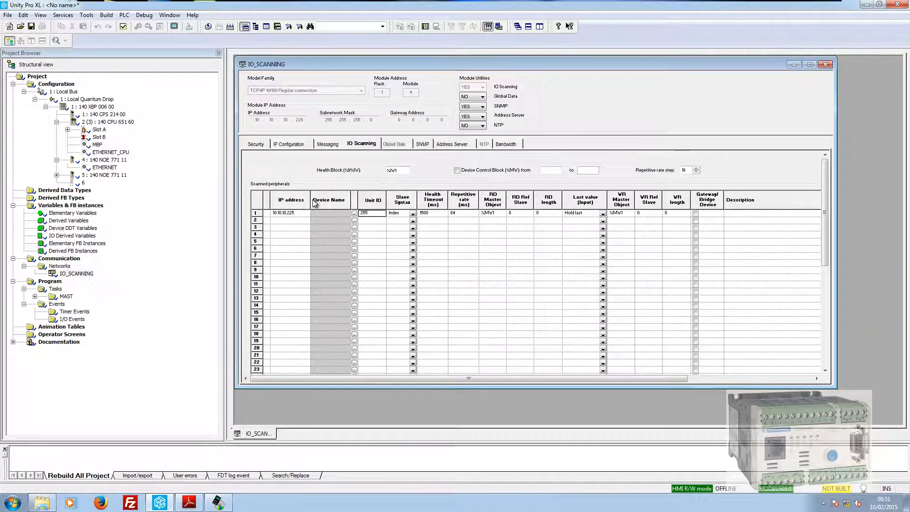
pyautogui.doubleClick(364, 214)
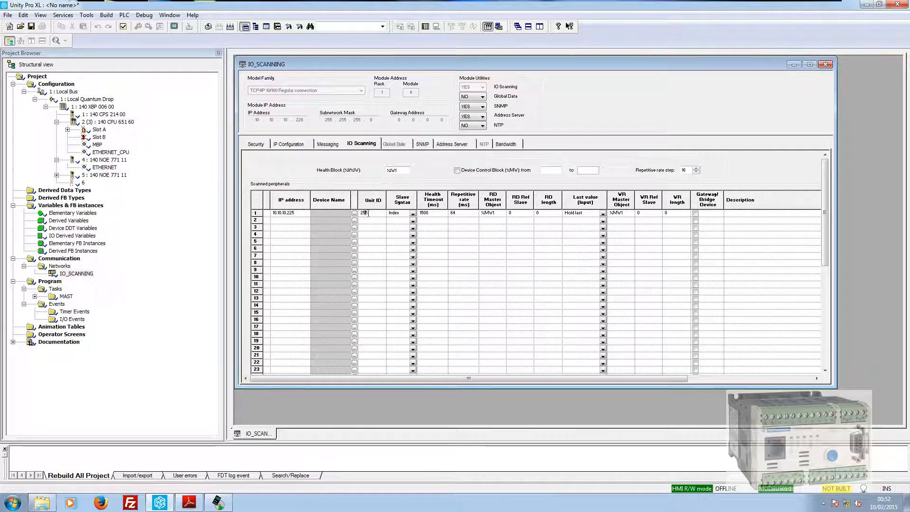
pyautogui.moveTo(366, 213); pyautogui.dragTo(354, 214)
pyautogui.write('1')
pyautogui.press('Tab')
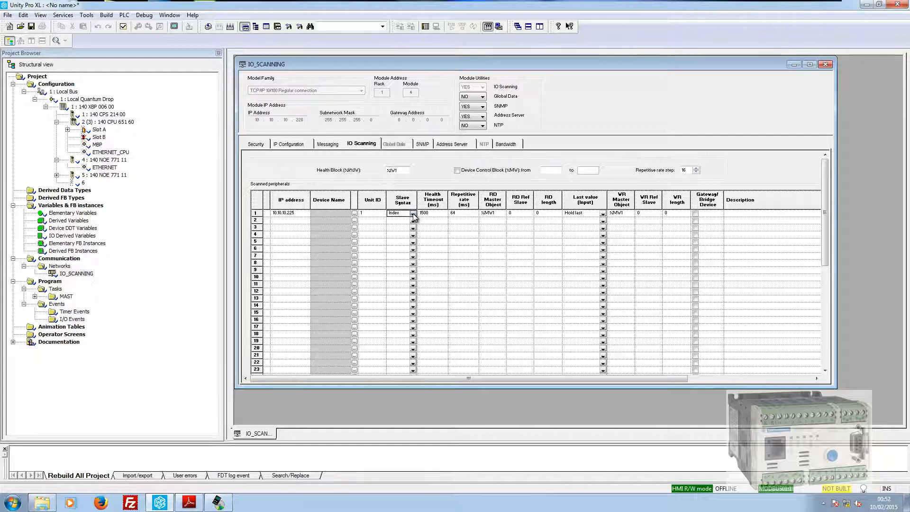
pyautogui.click(413, 213)
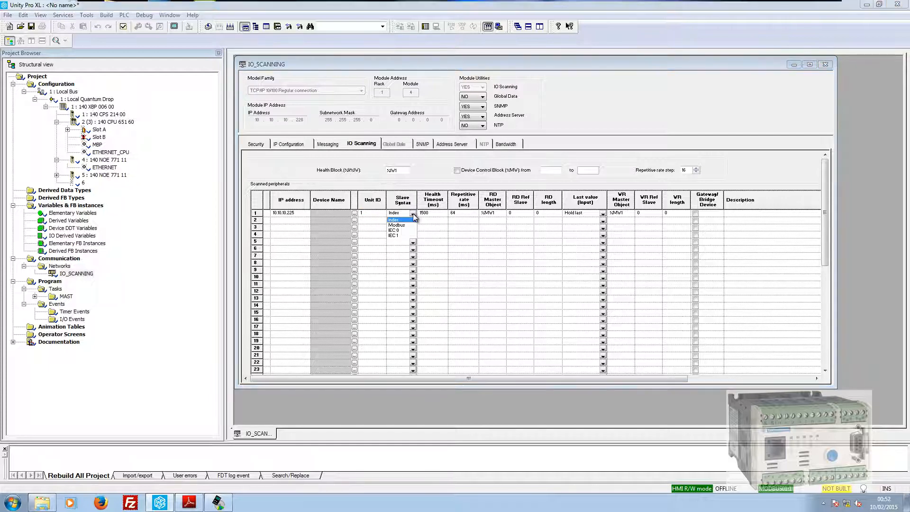
pyautogui.click(392, 231)
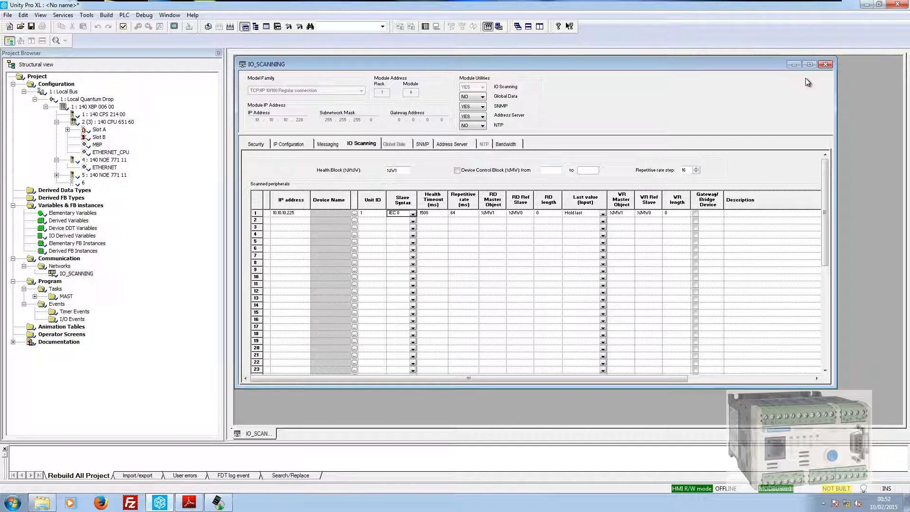
pyautogui.click(809, 64)
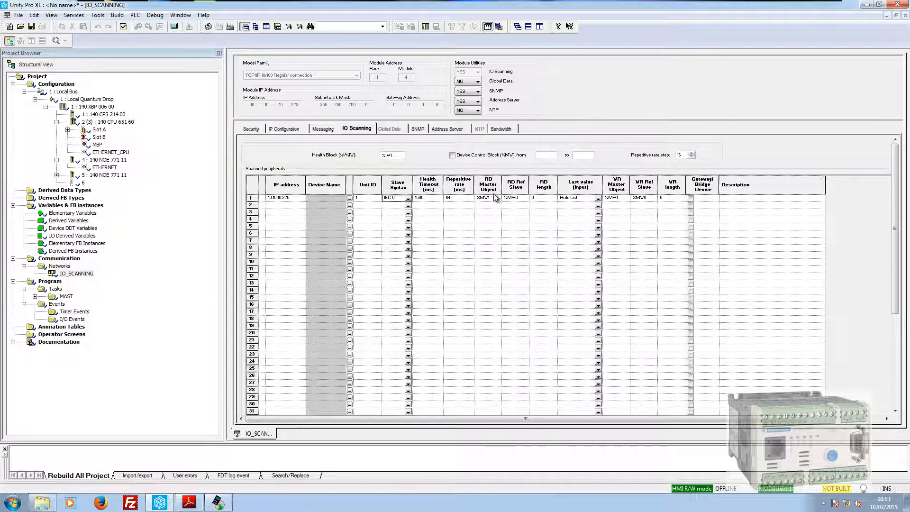
pyautogui.click(518, 198)
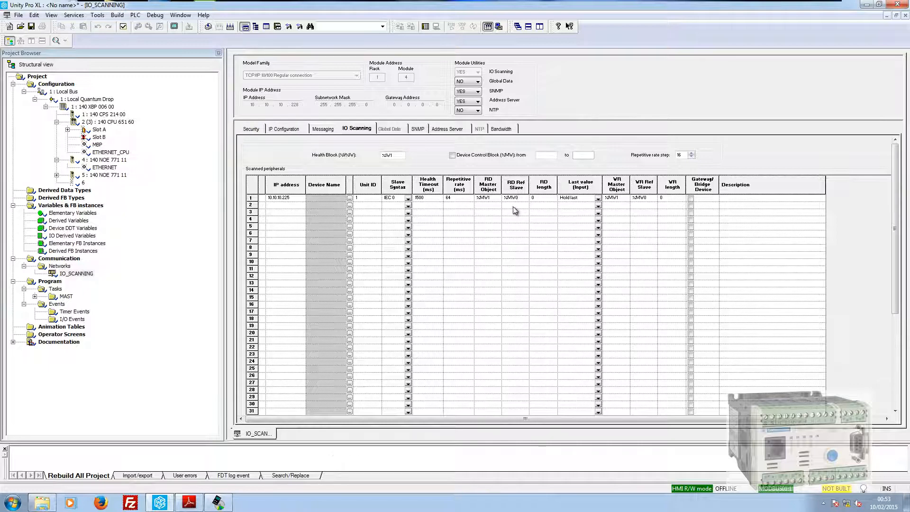
# Switch to the TeSys T Modbus TCP manual in Adobe Reader, search for register 457 and examine its logic input status bits 0 to 9.
pyautogui.click(192, 503)
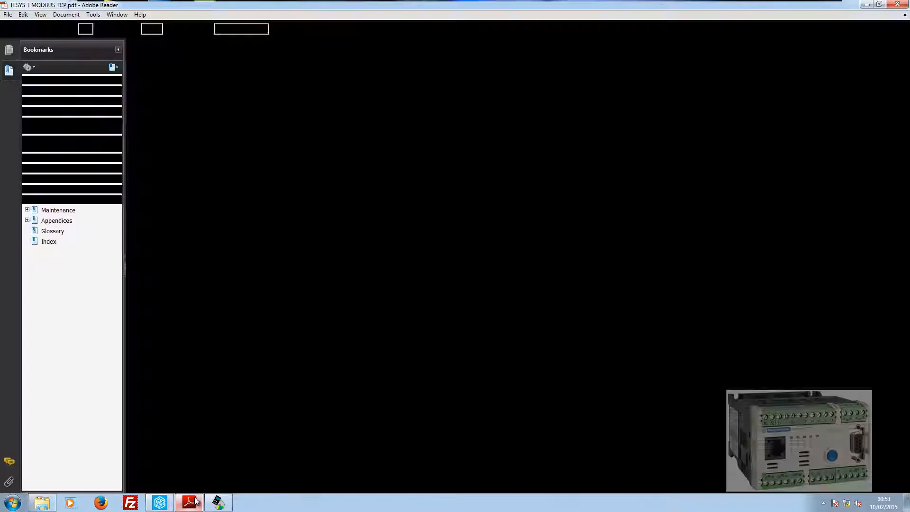
pyautogui.scroll(-1, 611, 372)
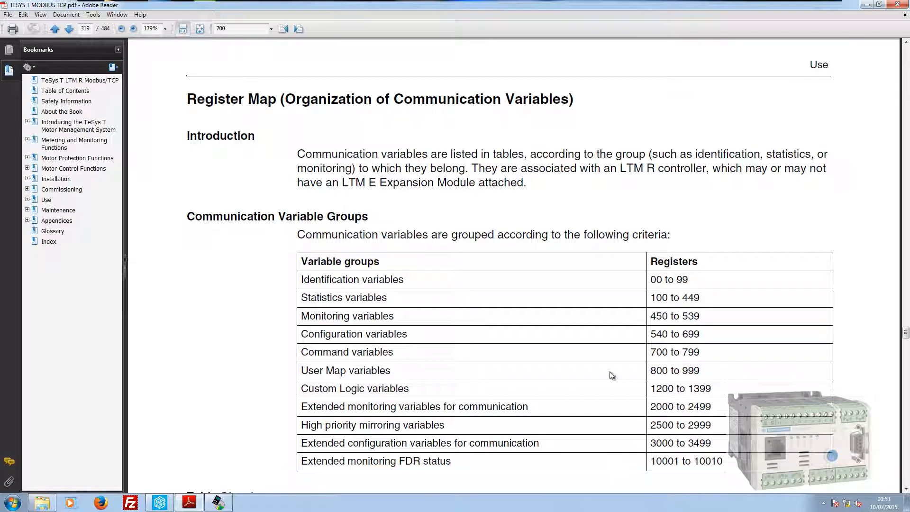
pyautogui.click(239, 29)
pyautogui.click(298, 29)
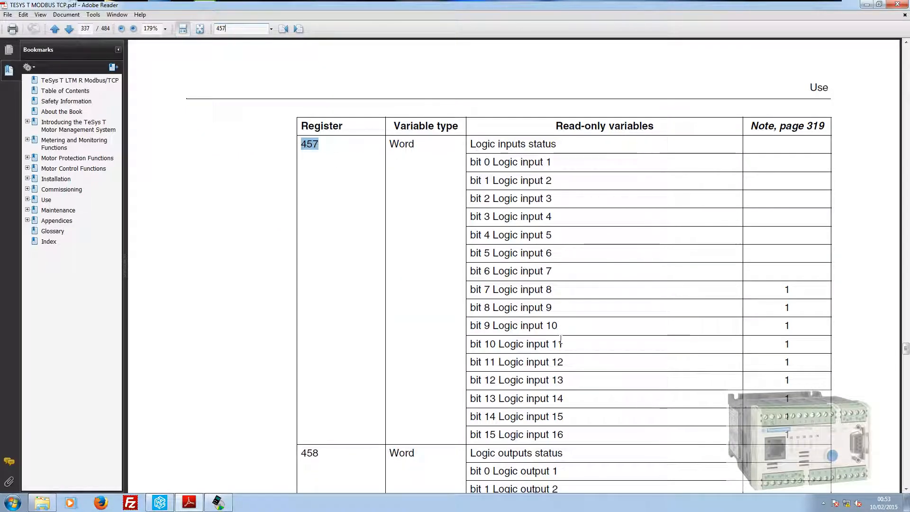
pyautogui.moveTo(557, 326); pyautogui.dragTo(470, 158)
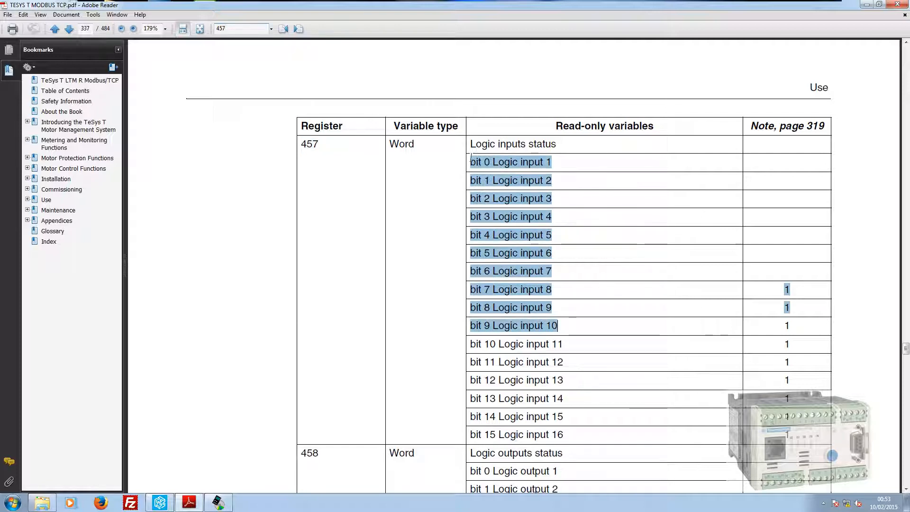
pyautogui.click(502, 235)
pyautogui.moveTo(551, 254); pyautogui.dragTo(471, 158)
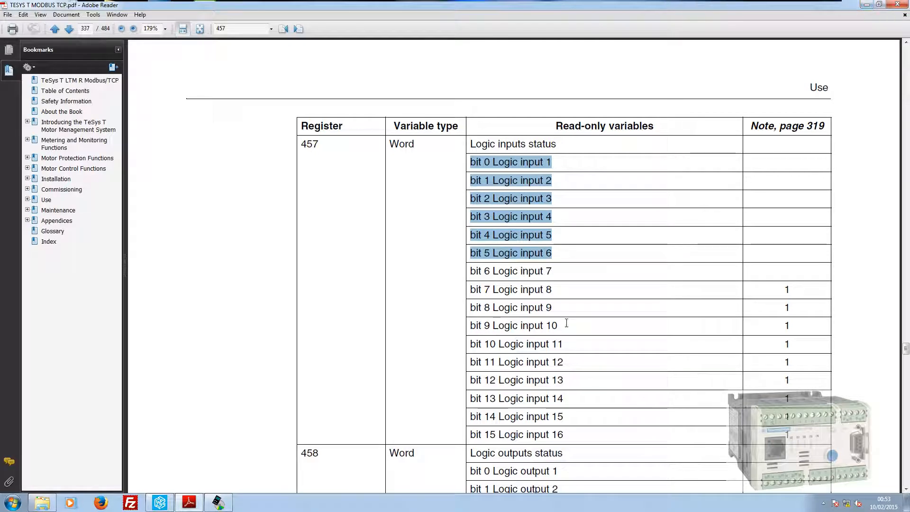
pyautogui.moveTo(558, 325); pyautogui.dragTo(492, 252)
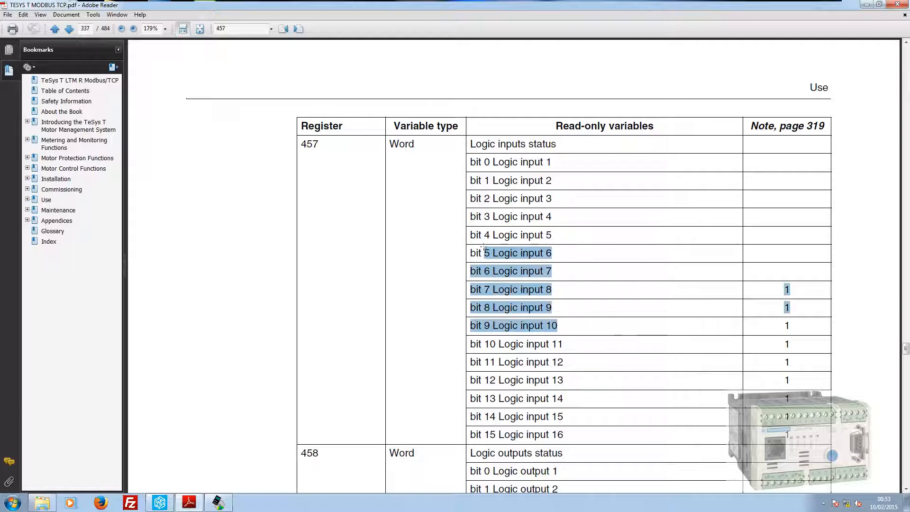
pyautogui.click(518, 165)
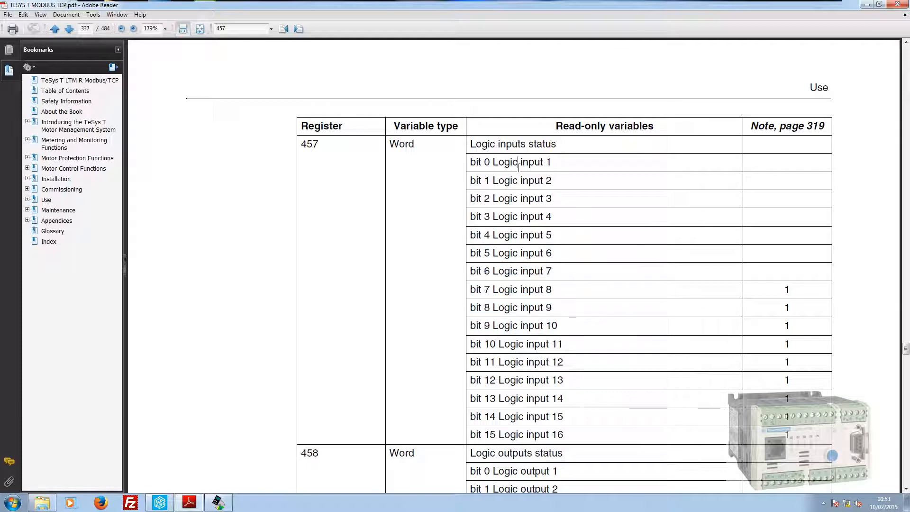
# Switch back to Unity Pro and set the first peripheral's RD Ref Slave to %MW457 and its RD length to 1.
pyautogui.click(866, 6)
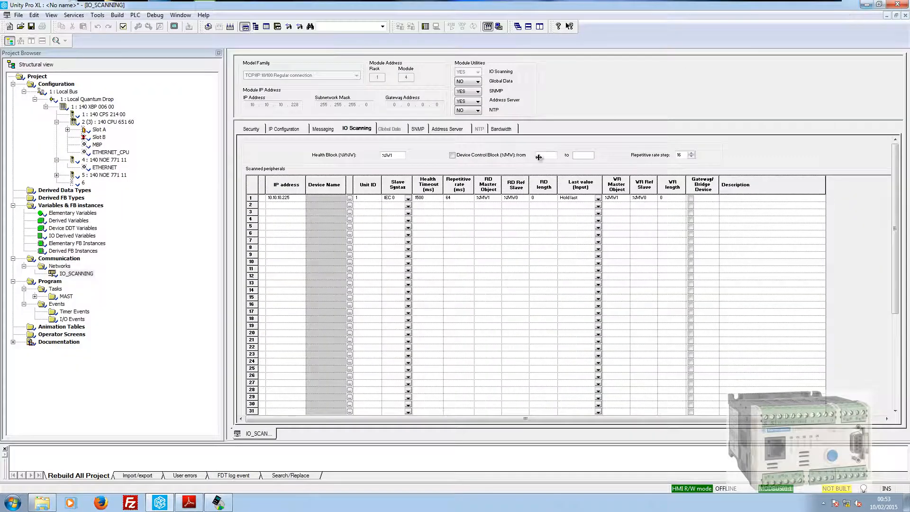
pyautogui.doubleClick(517, 199)
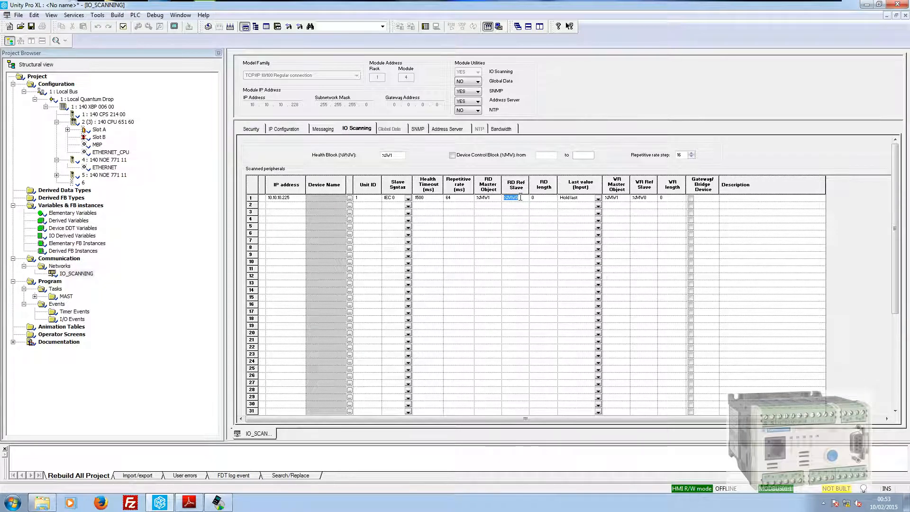
pyautogui.click(520, 197)
pyautogui.press('BackSpace')
pyautogui.click(542, 198)
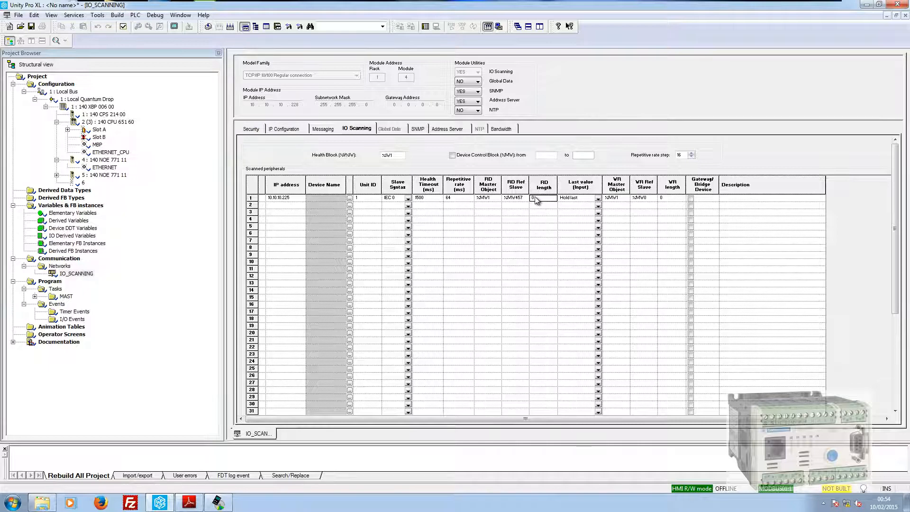
pyautogui.click(535, 198)
pyautogui.click(574, 199)
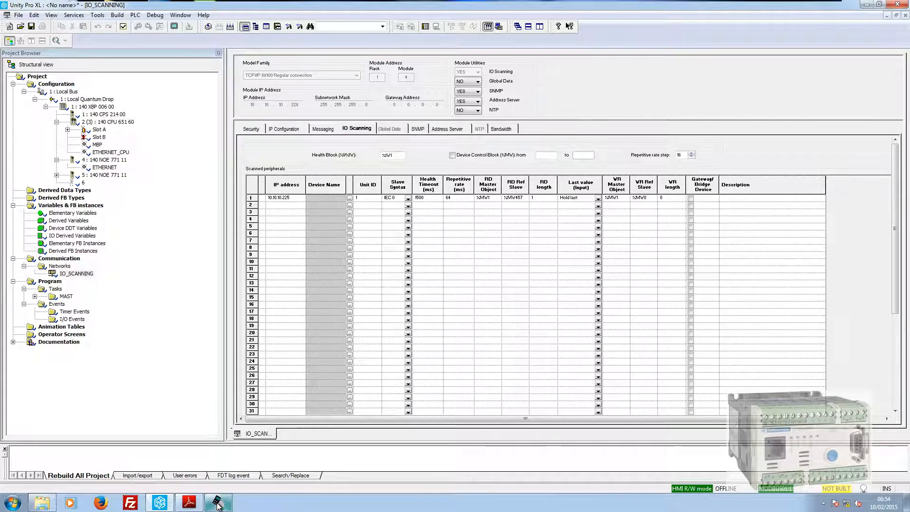
# Switch to the TeSys T Modbus TCP manual in Adobe Reader and enter 700 as the search term.
pyautogui.click(189, 505)
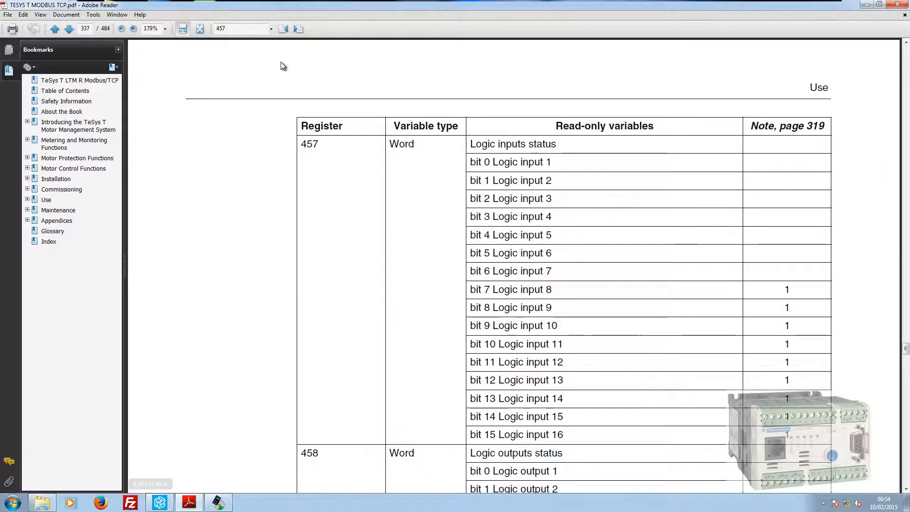
pyautogui.click(246, 29)
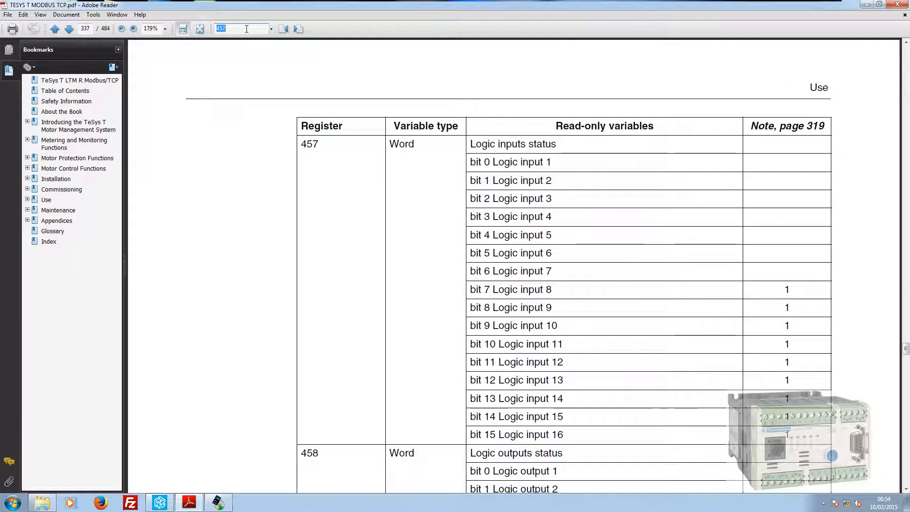
pyautogui.write('700')
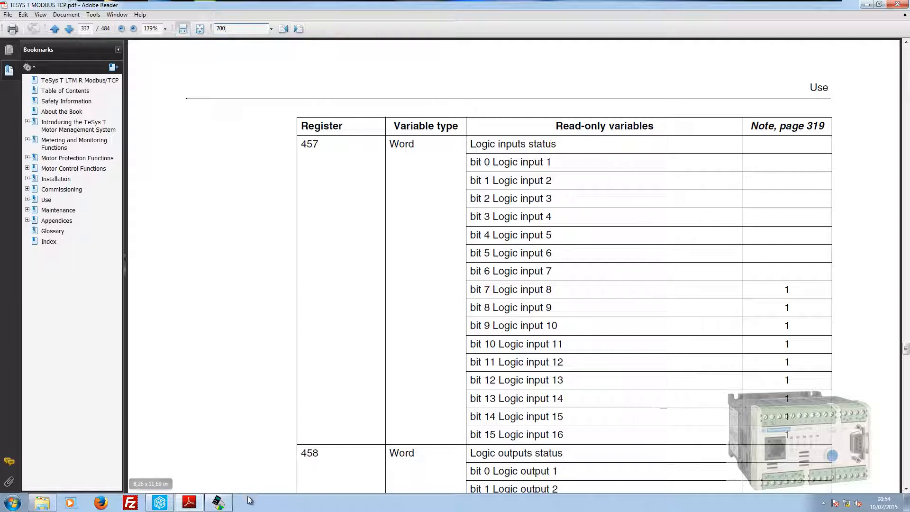
# Switch to LTM CONF and examine the LOAD_BIT 700.0 and SET_BIT 1200.12 lines of the custom logic's structured text.
pyautogui.click(218, 503)
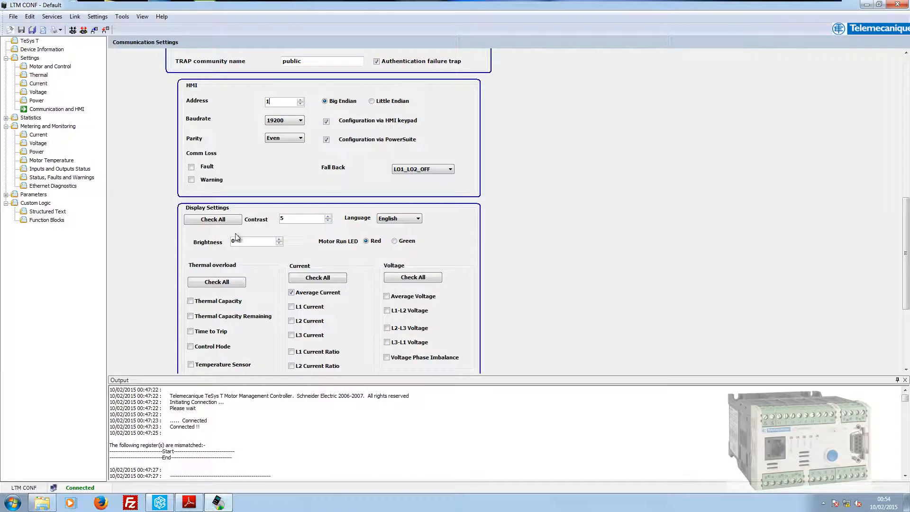
pyautogui.click(48, 212)
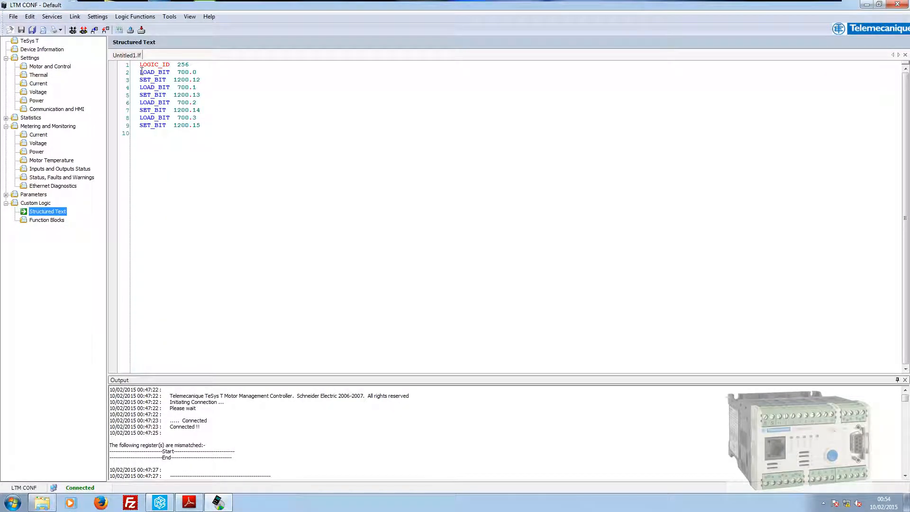
pyautogui.moveTo(140, 72); pyautogui.dragTo(199, 73)
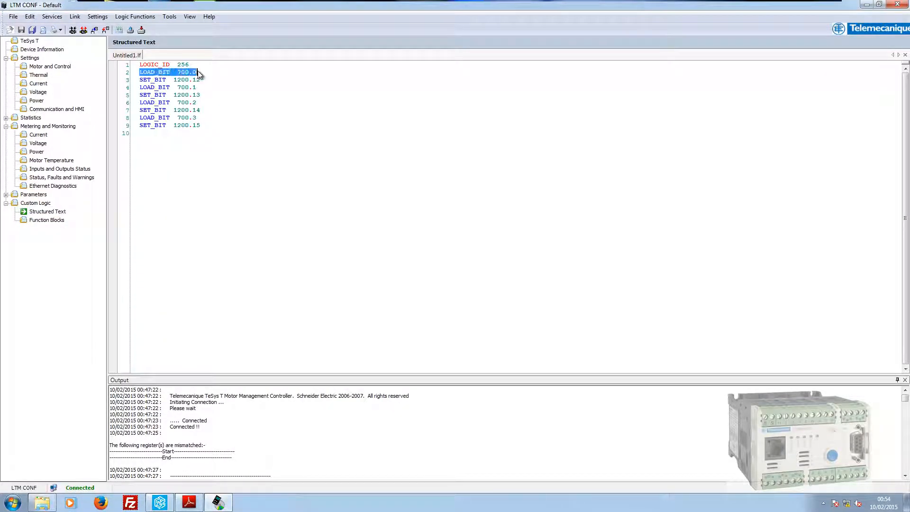
pyautogui.click(152, 80)
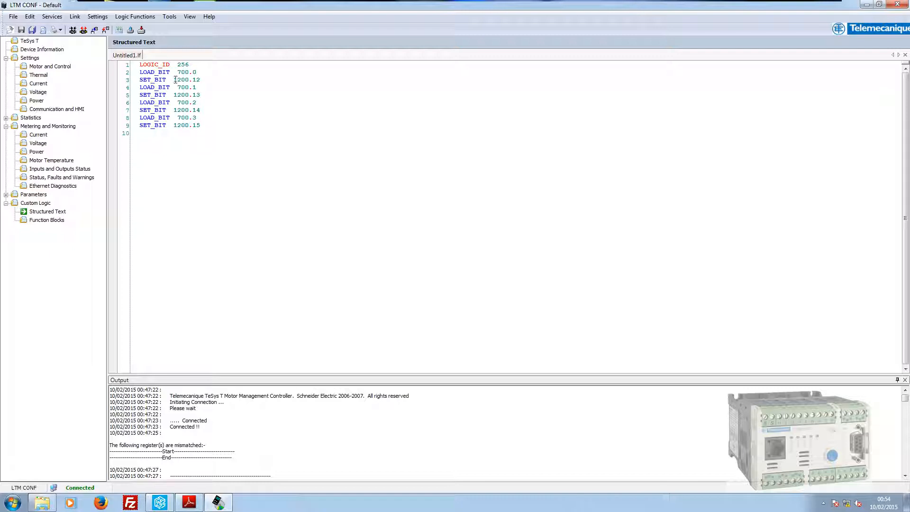
pyautogui.moveTo(174, 79)
pyautogui.mouseDown()
pyautogui.moveTo(201, 80)
pyautogui.moveTo(179, 87)
pyautogui.moveTo(189, 88)
pyautogui.mouseUp()
# Return to the manual, find register 700 among the command variables, and minimize the manual and LTM CONF.
pyautogui.click(189, 502)
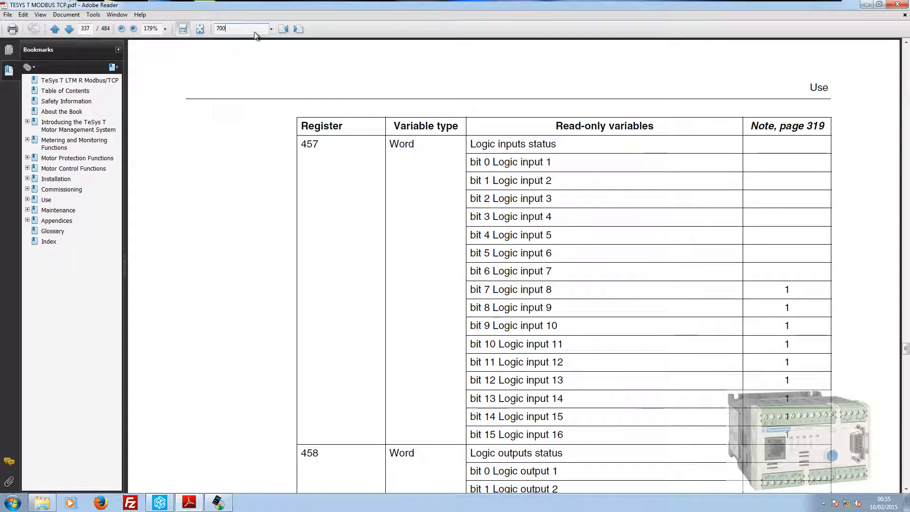
pyautogui.click(299, 29)
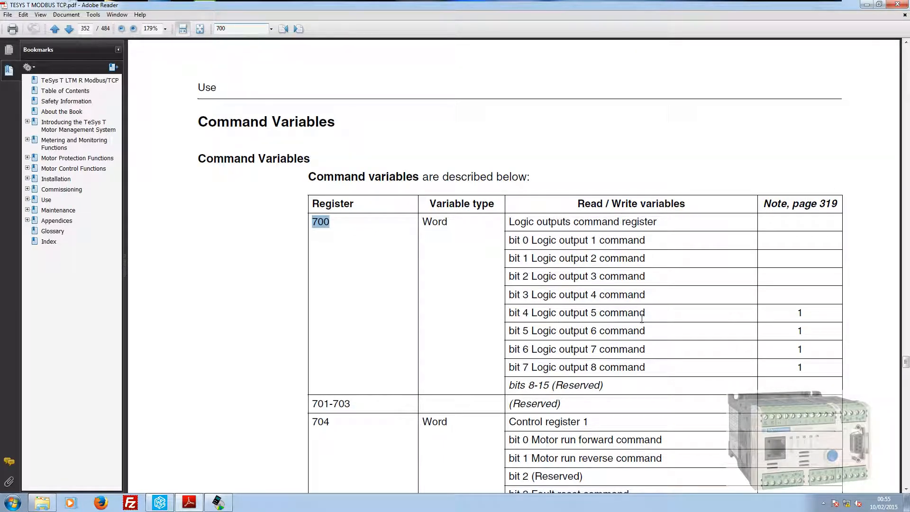
pyautogui.click(867, 6)
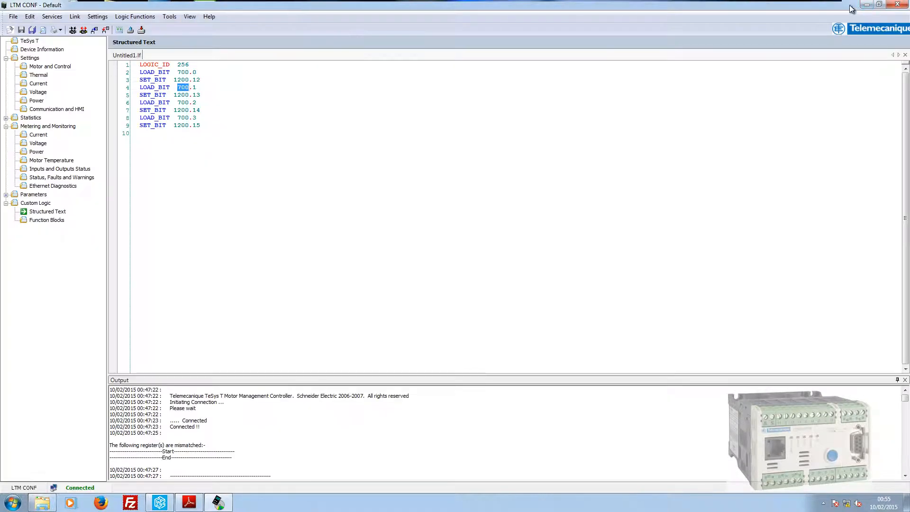
pyautogui.click(864, 5)
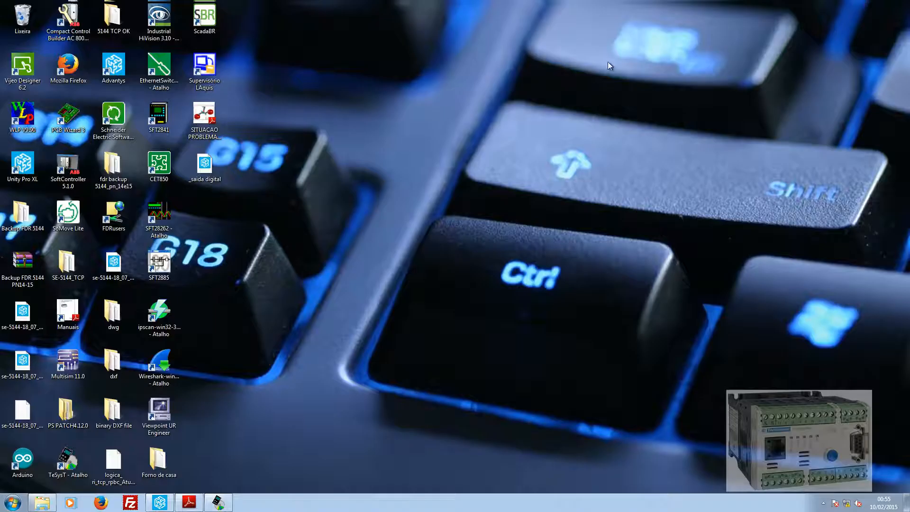
# Switch to Unity Pro and set the first peripheral's WR Ref Slave to %MW700, WR length to 1 and WR Master Object to %MW2.
pyautogui.click(161, 503)
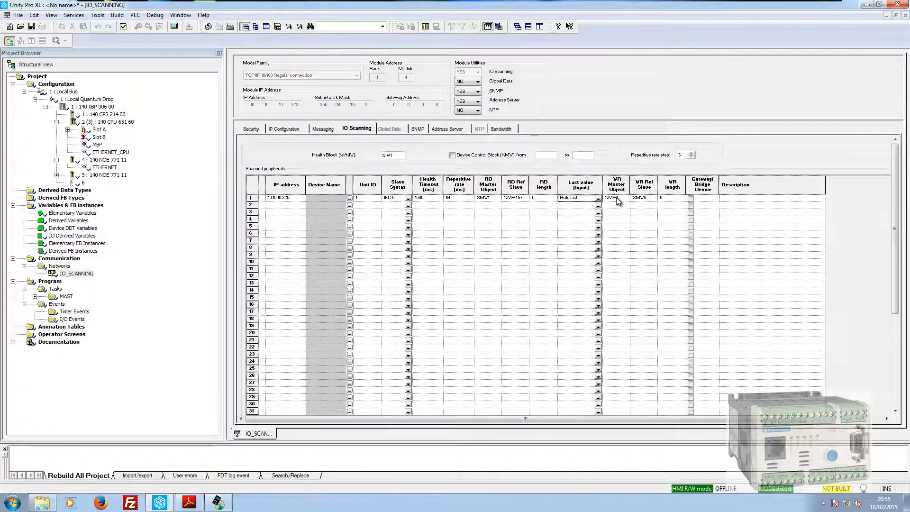
pyautogui.doubleClick(653, 199)
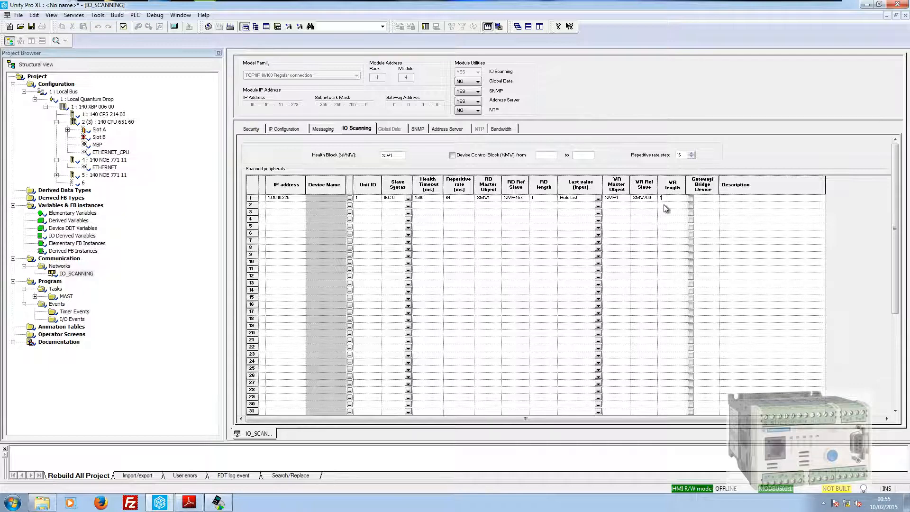
pyautogui.click(620, 199)
pyautogui.click(641, 206)
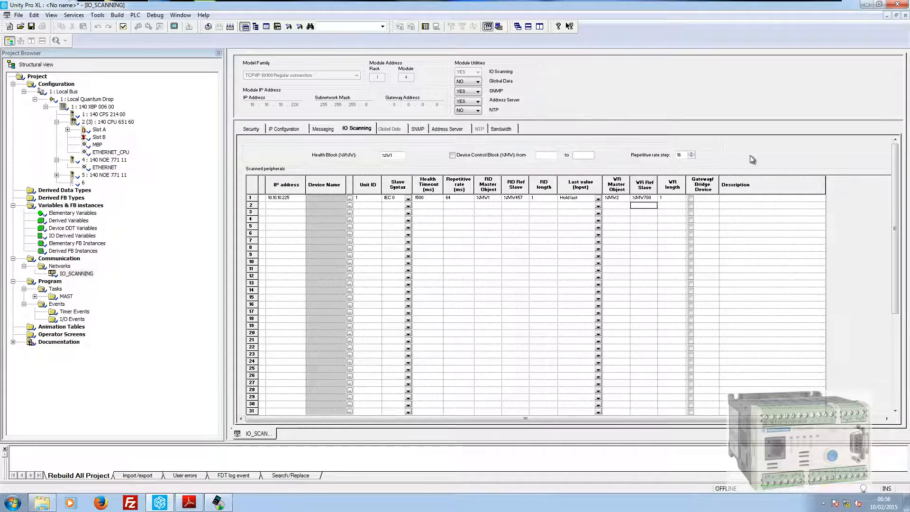
# Enter "leitura 457 e escrita 1200" as the first scanned peripheral's description.
pyautogui.click(755, 198)
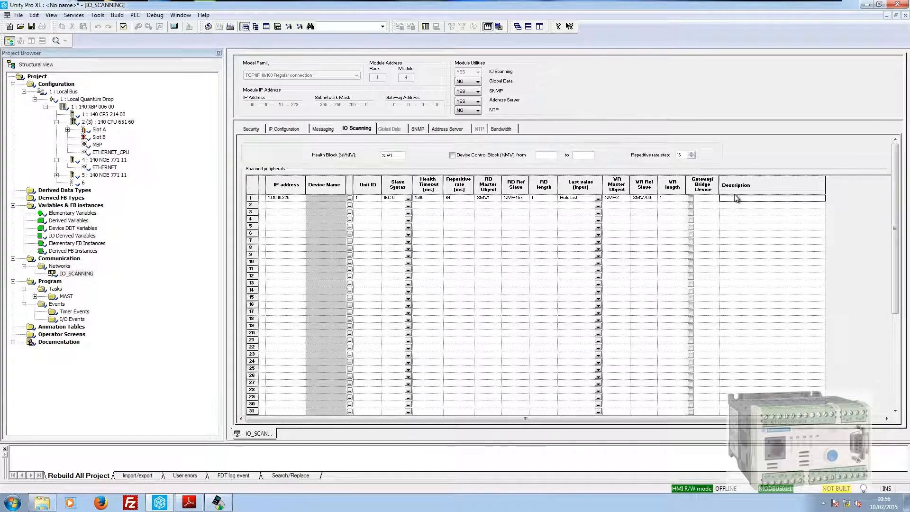
pyautogui.write('leitura 457 e escrita 1200')
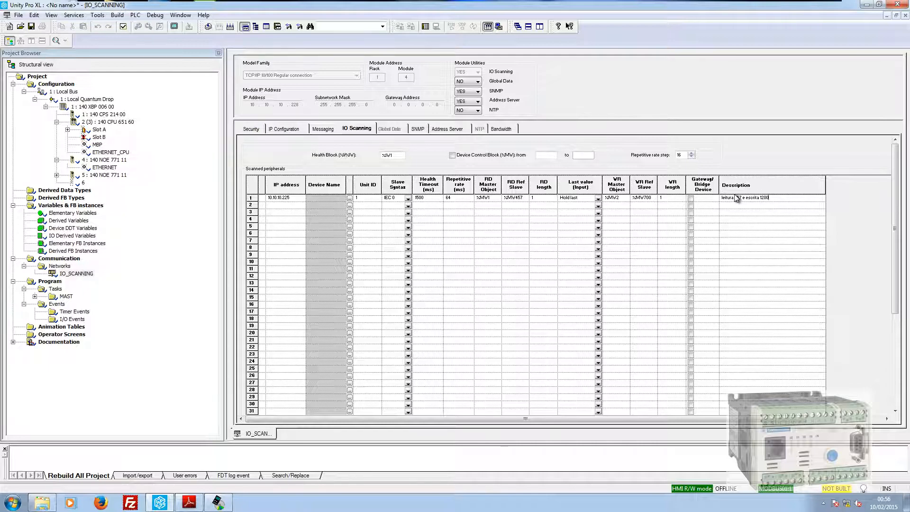
pyautogui.click(774, 206)
# Close the IO_SCANNING network window, accept its modifications and rebuild the entire project.
pyautogui.click(905, 17)
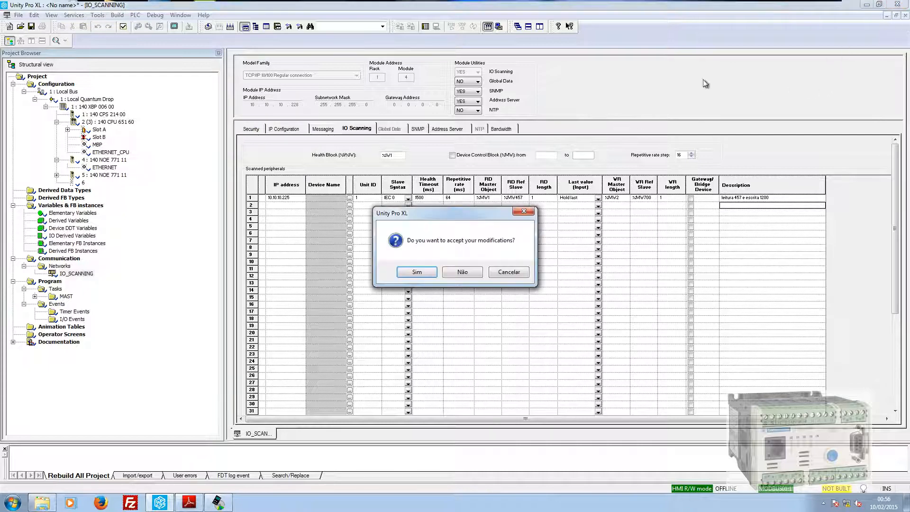
pyautogui.click(415, 270)
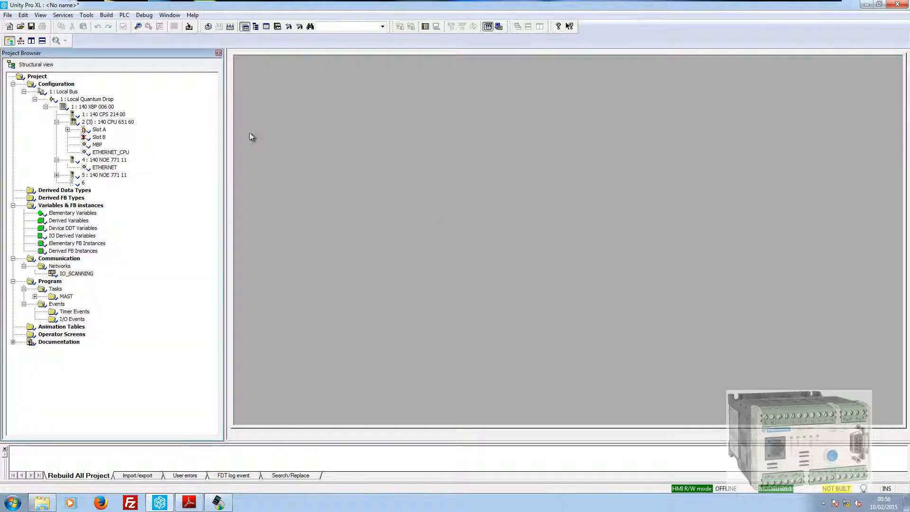
pyautogui.click(112, 15)
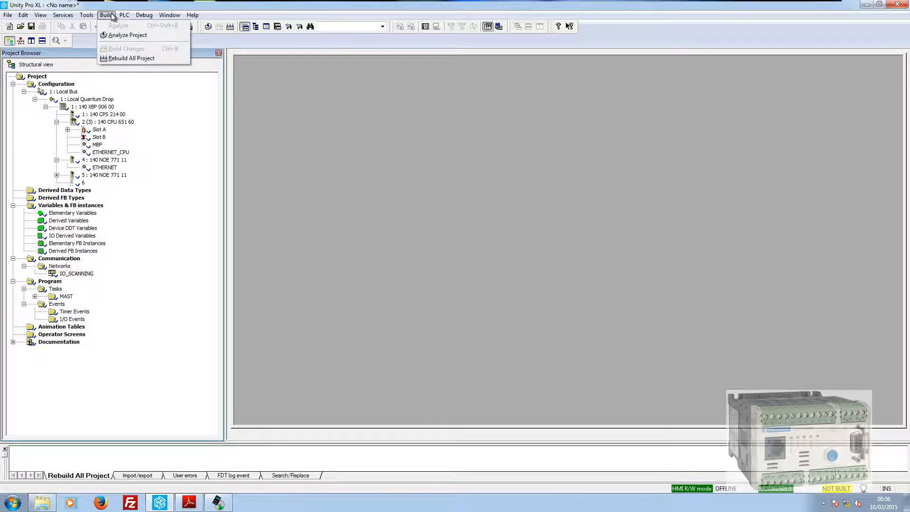
pyautogui.click(127, 59)
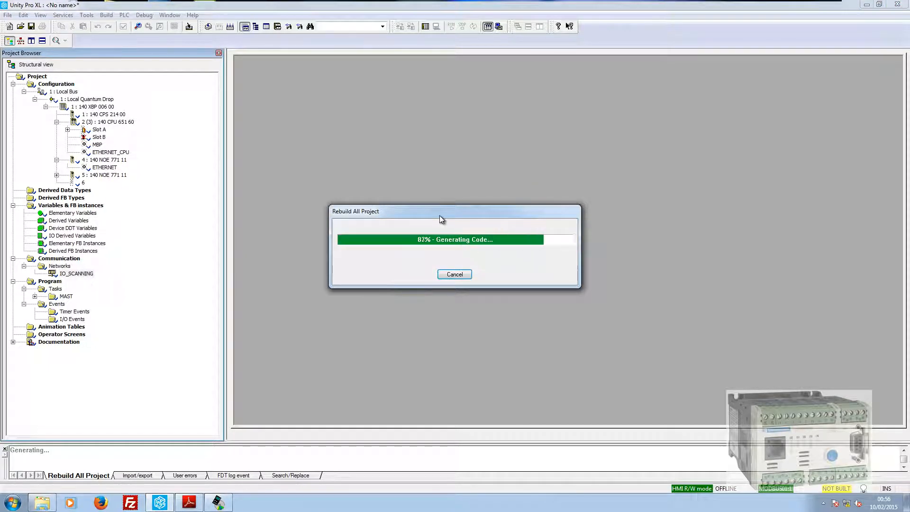
# Set the PLC connection address to 10.10.10.222 with TCPIP media, test the connection and accept the settings.
pyautogui.click(106, 15)
pyautogui.moveTo(124, 15)
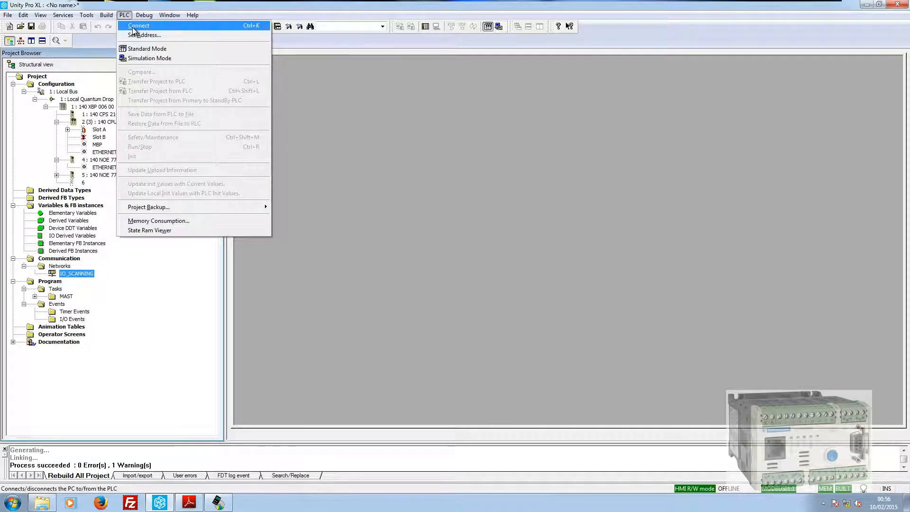
pyautogui.click(137, 35)
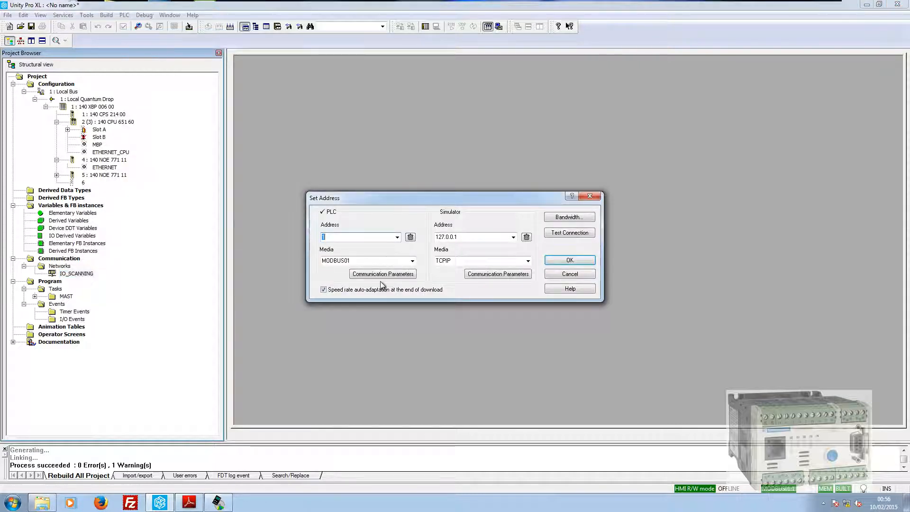
pyautogui.click(397, 237)
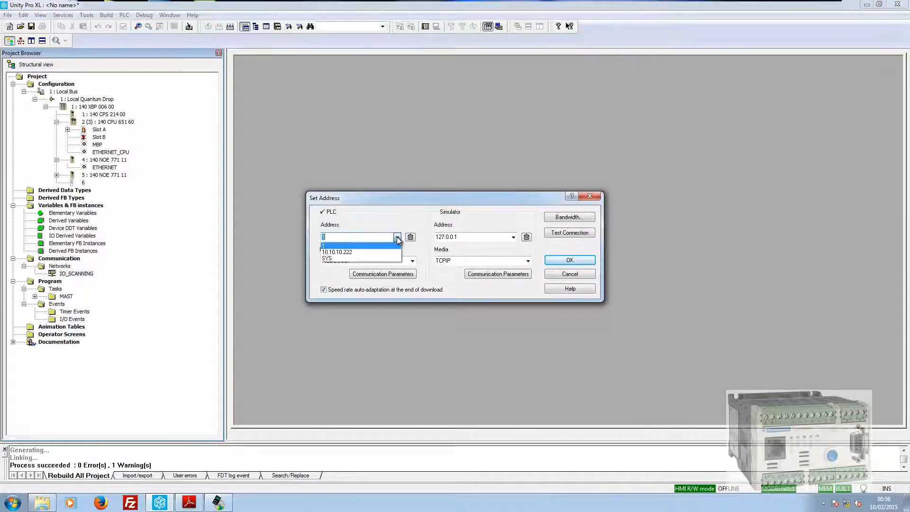
pyautogui.click(377, 253)
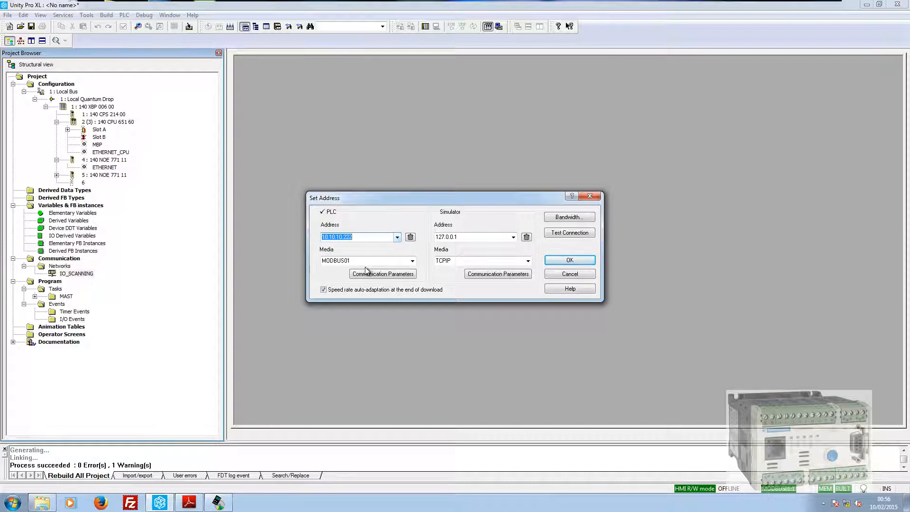
pyautogui.click(413, 261)
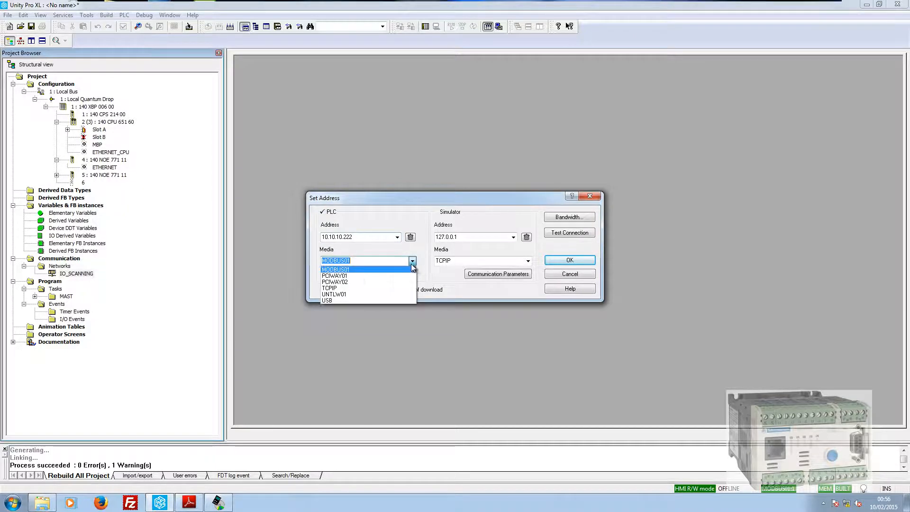
pyautogui.click(357, 288)
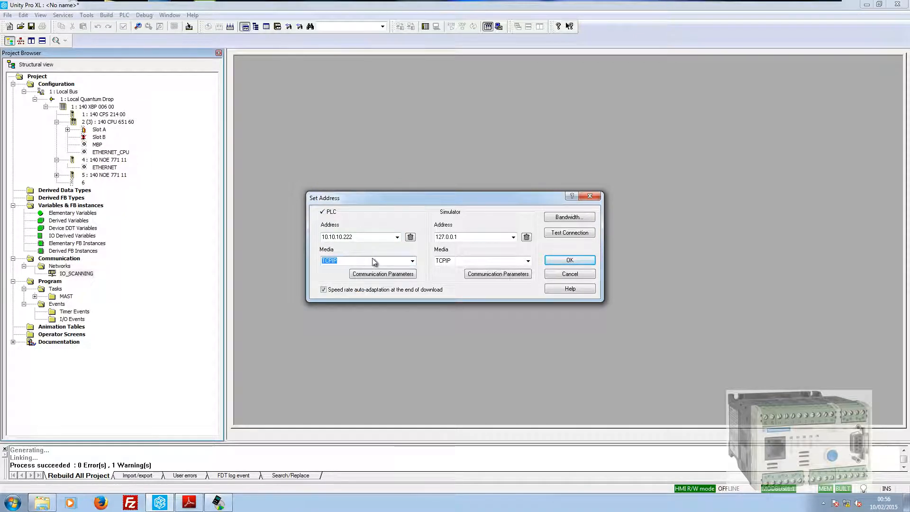
pyautogui.click(568, 232)
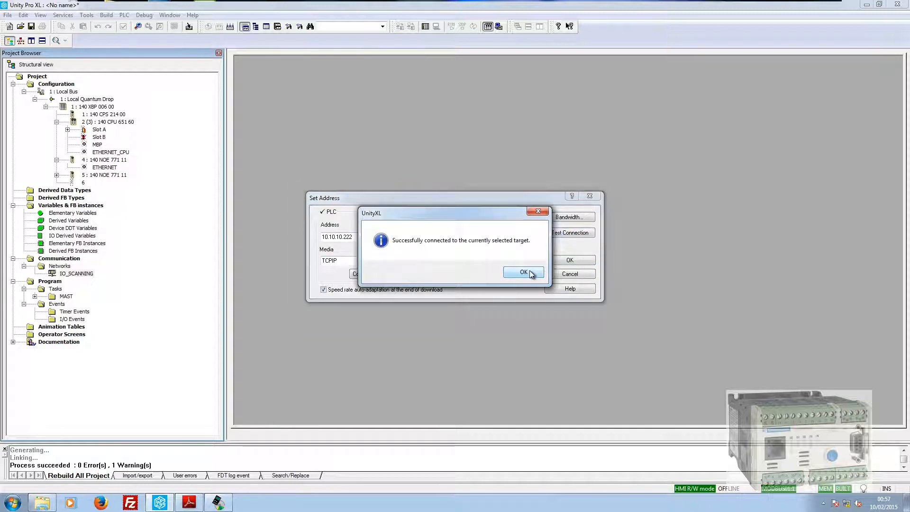
pyautogui.click(523, 272)
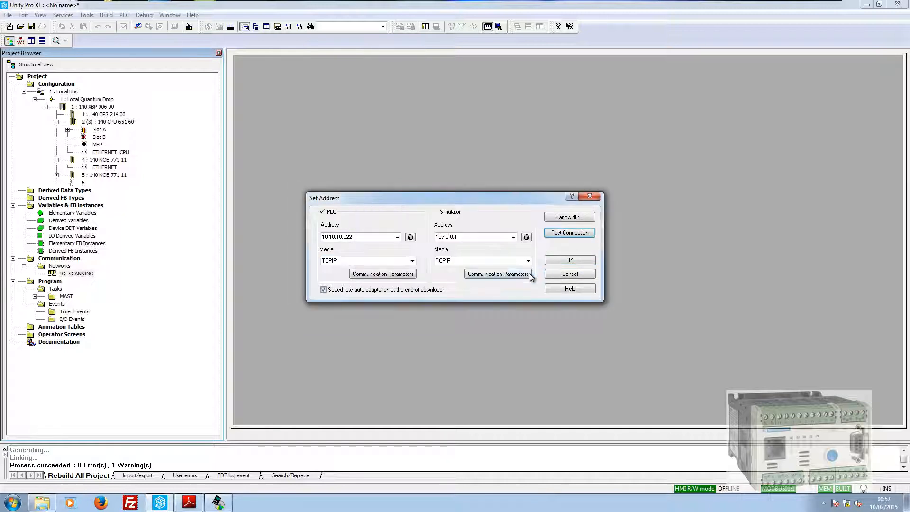
pyautogui.click(573, 262)
# Connect to the PLC and transfer the project to it with PLC Run after Transfer enabled, confirming the PLC stop.
pyautogui.click(124, 15)
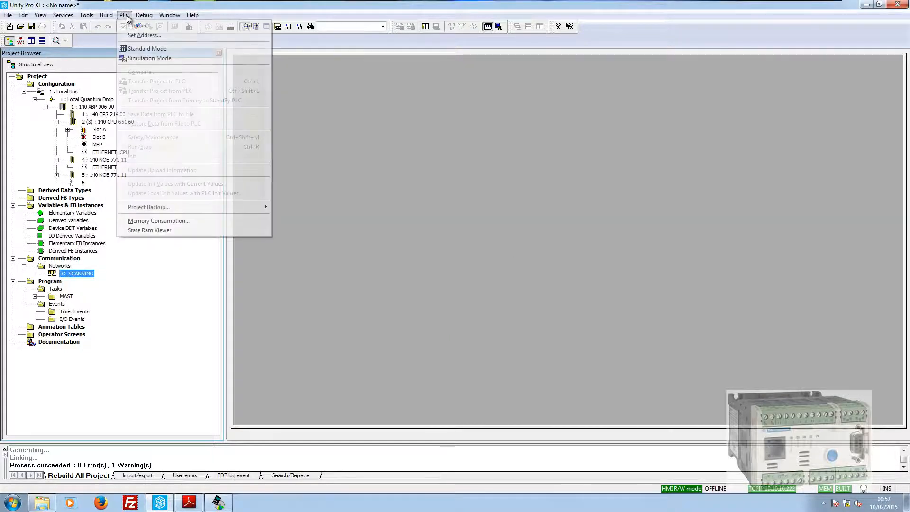
pyautogui.click(137, 25)
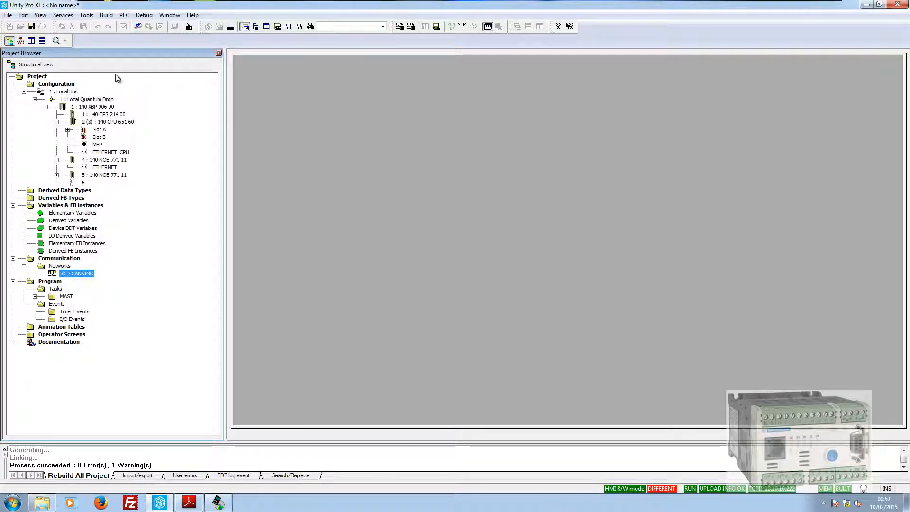
pyautogui.click(122, 16)
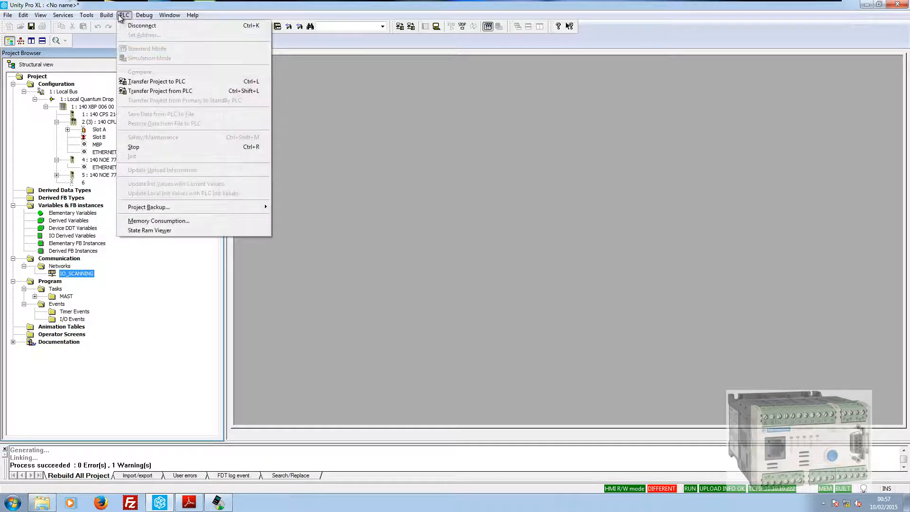
pyautogui.click(187, 82)
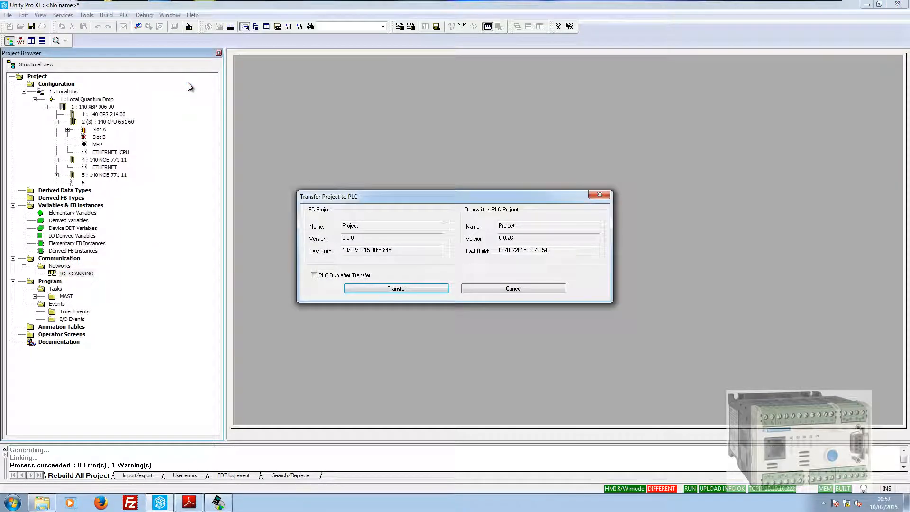
pyautogui.click(314, 275)
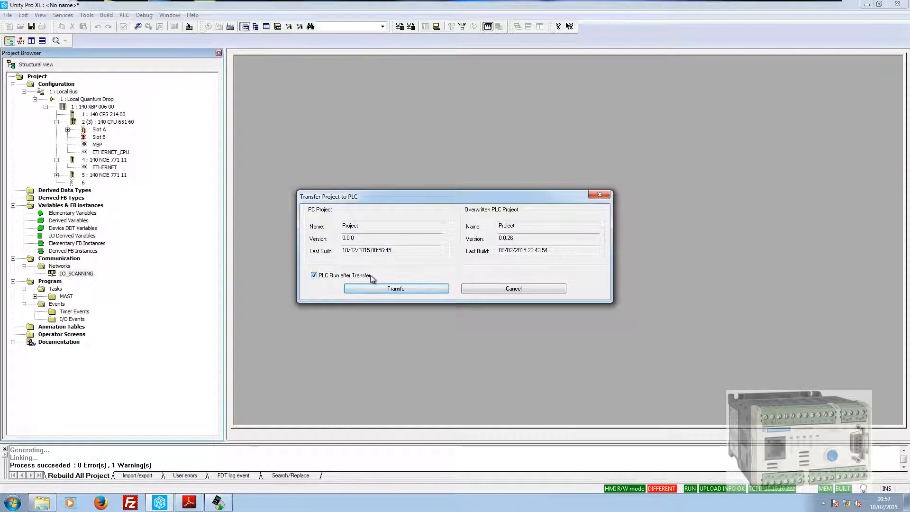
pyautogui.click(399, 289)
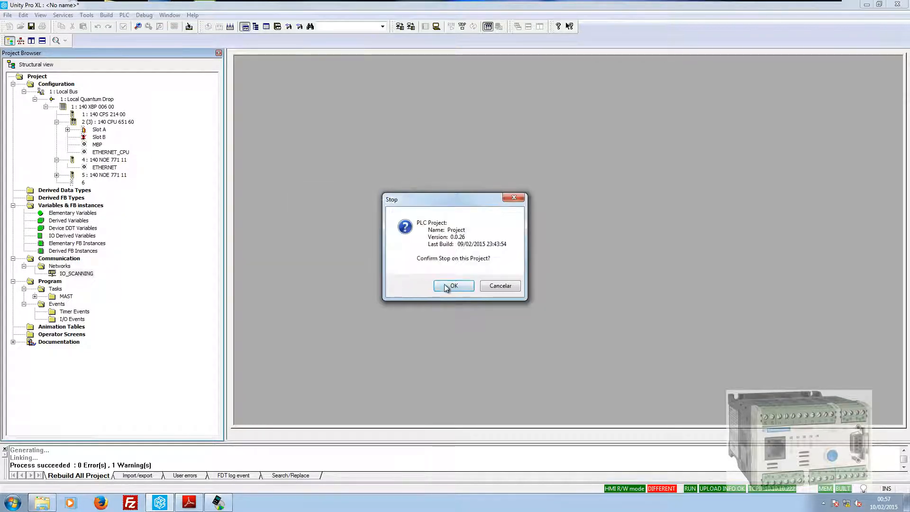
pyautogui.click(450, 286)
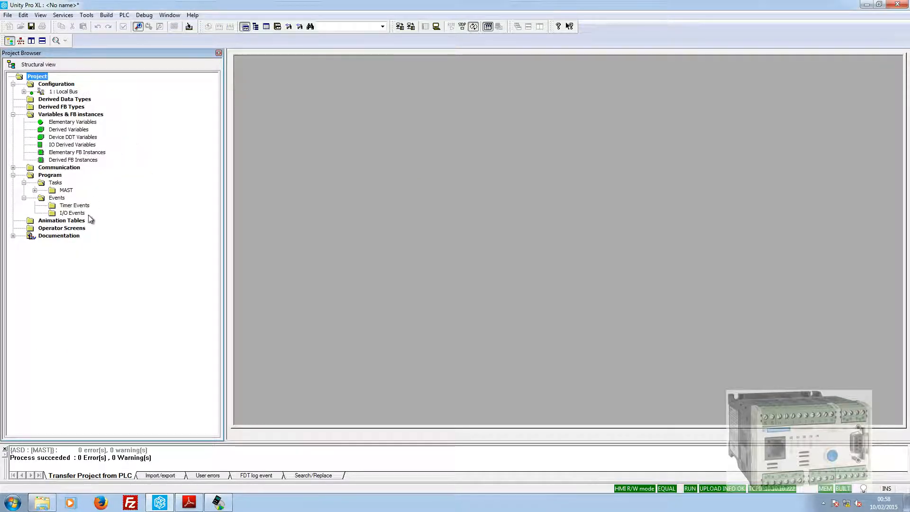
# Open the FDR network under Communication, examine its IO Scanning table of scanned peripherals, and close it.
pyautogui.click(66, 190)
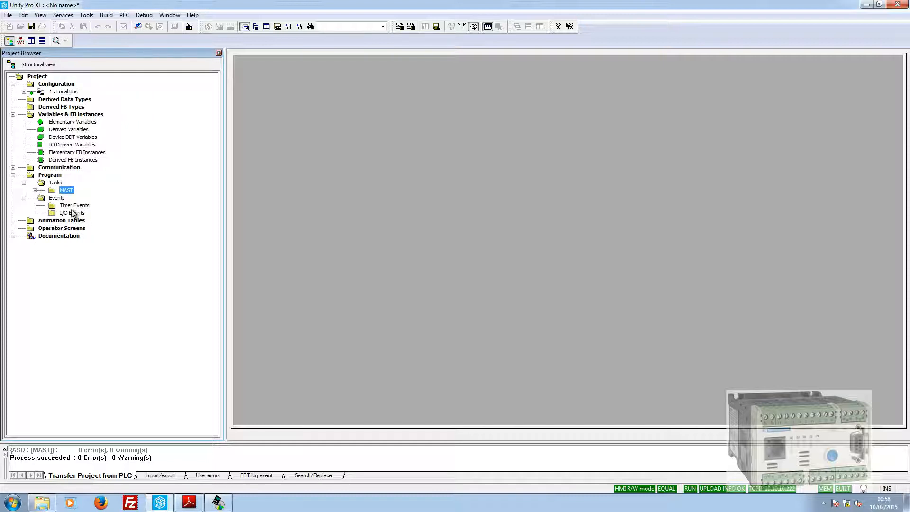
pyautogui.click(13, 168)
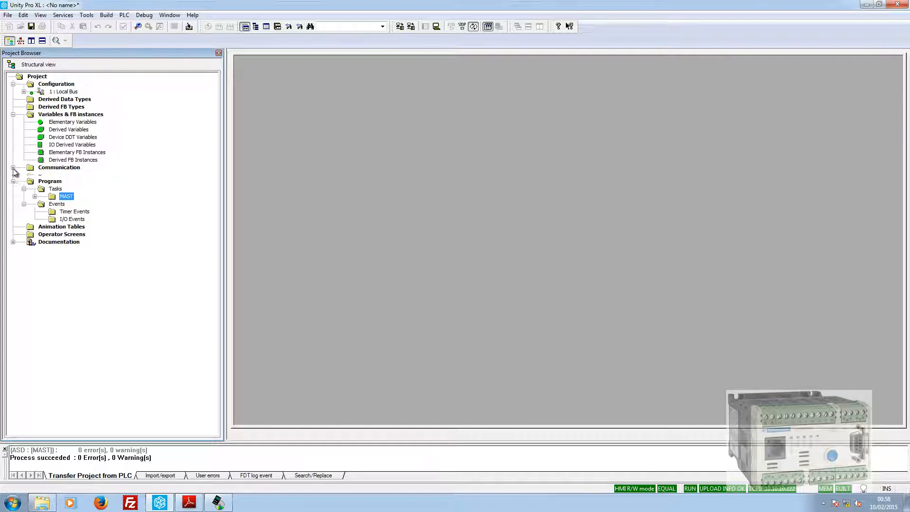
pyautogui.click(13, 168)
pyautogui.click(13, 168)
pyautogui.click(13, 168)
pyautogui.click(13, 168)
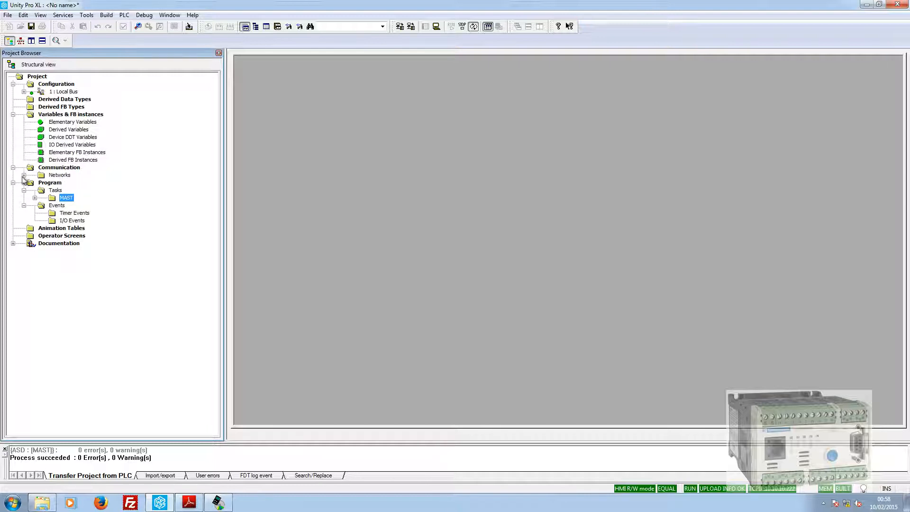
pyautogui.click(24, 175)
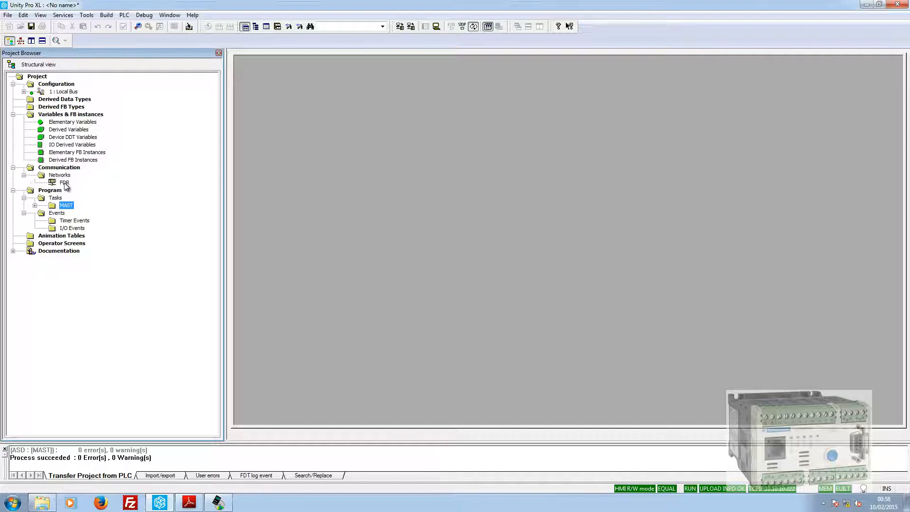
pyautogui.doubleClick(64, 182)
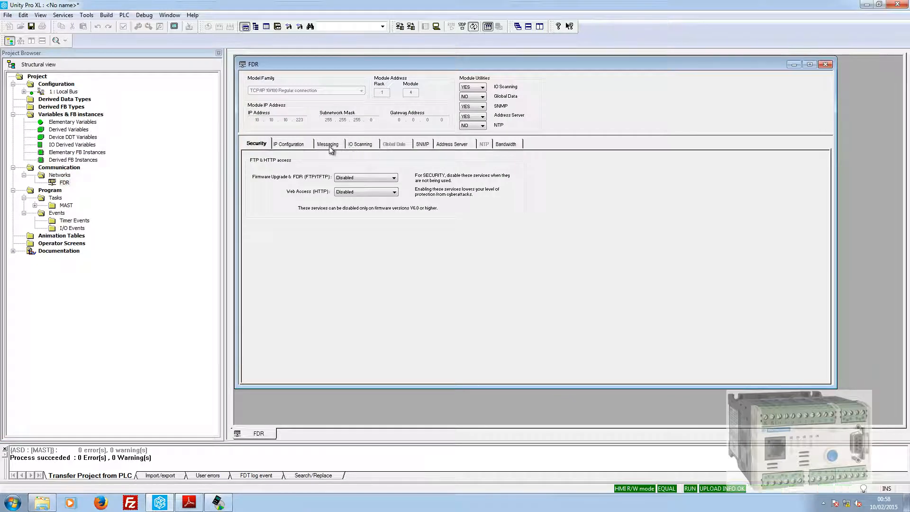
pyautogui.click(360, 145)
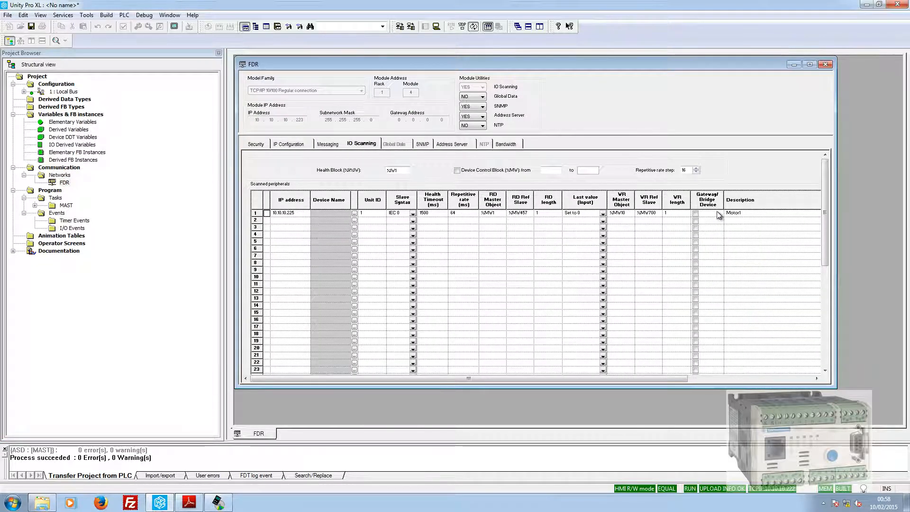
pyautogui.click(743, 215)
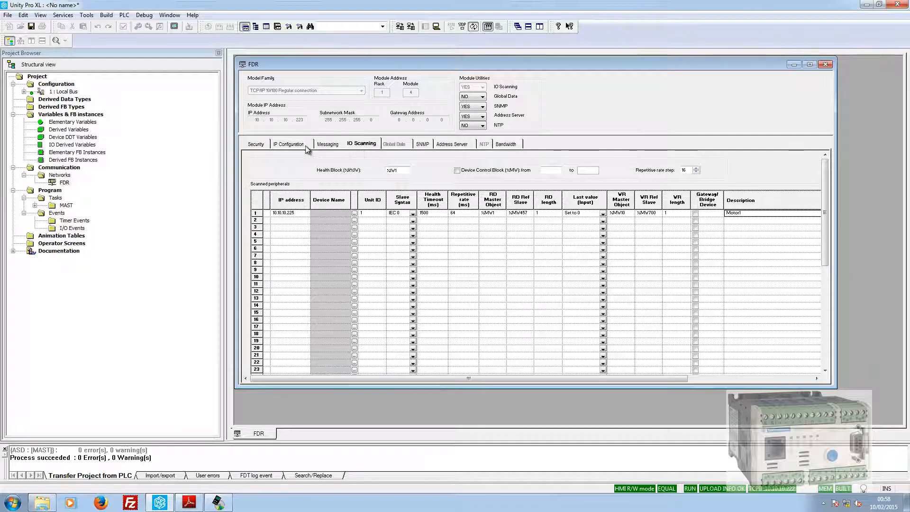
pyautogui.click(824, 65)
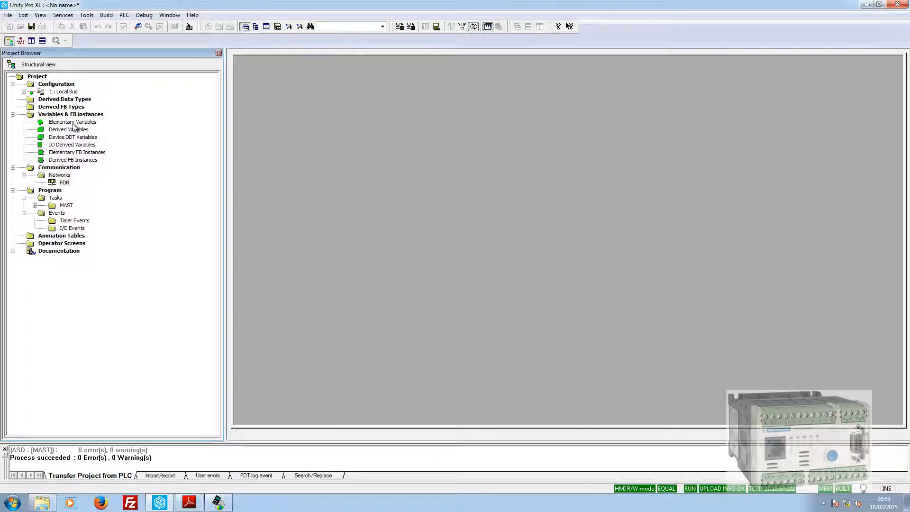
# Delete the ASD section from the MAST task's sections and confirm the deletion.
pyautogui.click(34, 206)
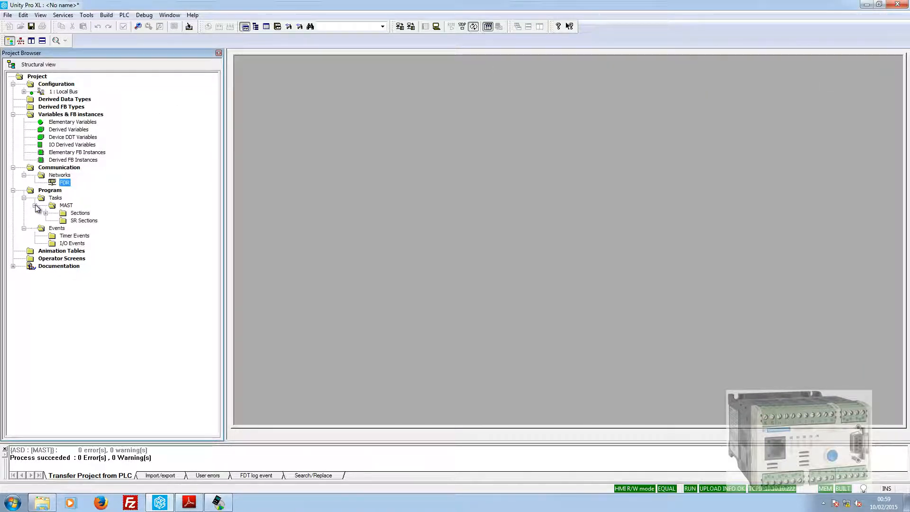
pyautogui.click(46, 212)
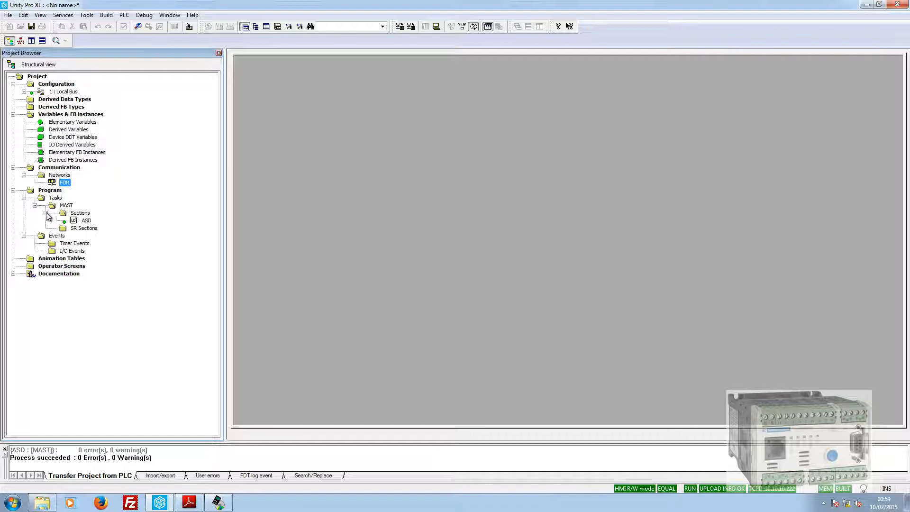
pyautogui.rightClick(78, 220)
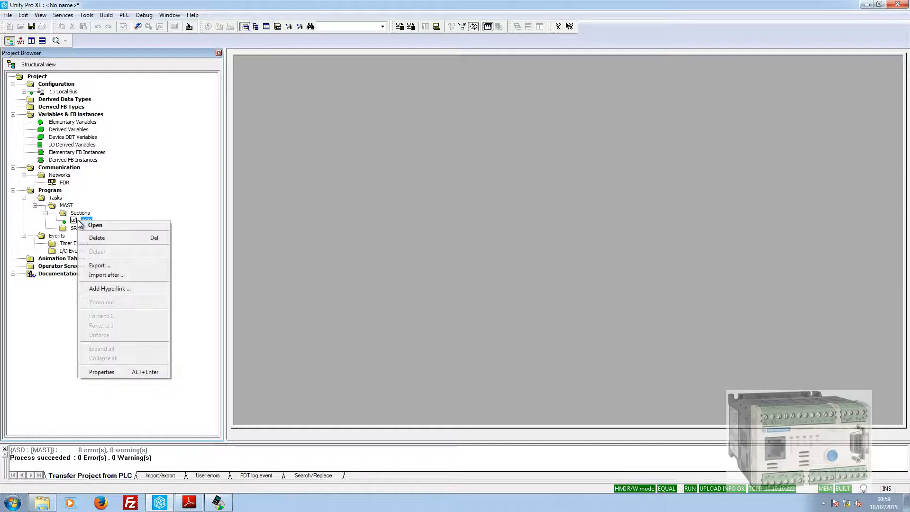
pyautogui.click(97, 237)
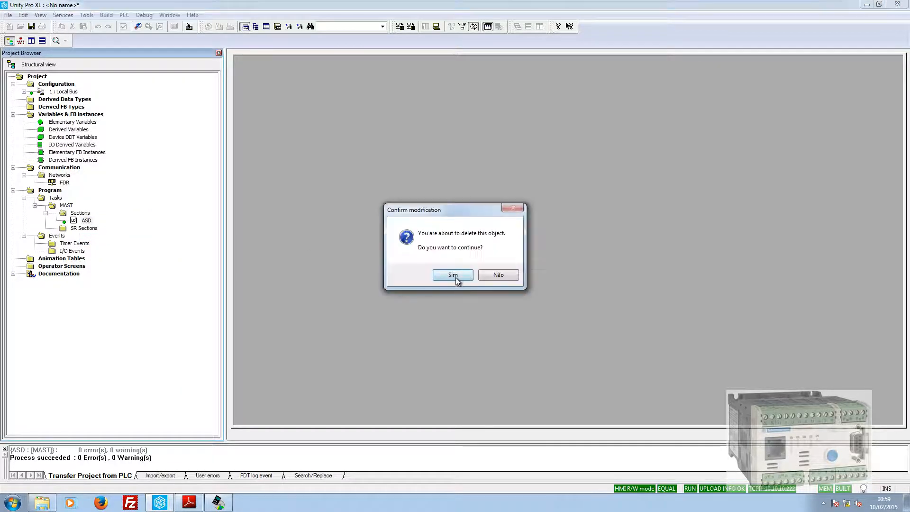
pyautogui.click(454, 276)
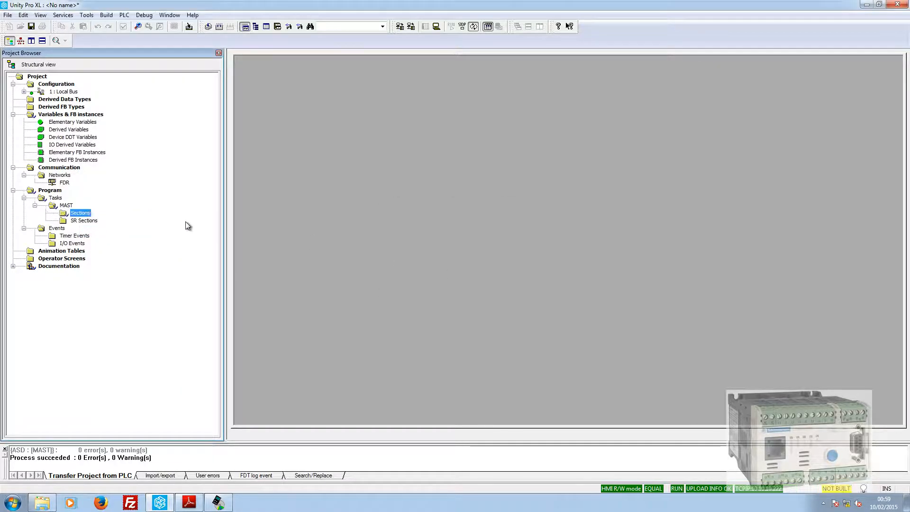
# Create a new LD section named leitura_do_rele_inteligente in the MAST task and maximize its editor.
pyautogui.rightClick(66, 216)
pyautogui.click(101, 221)
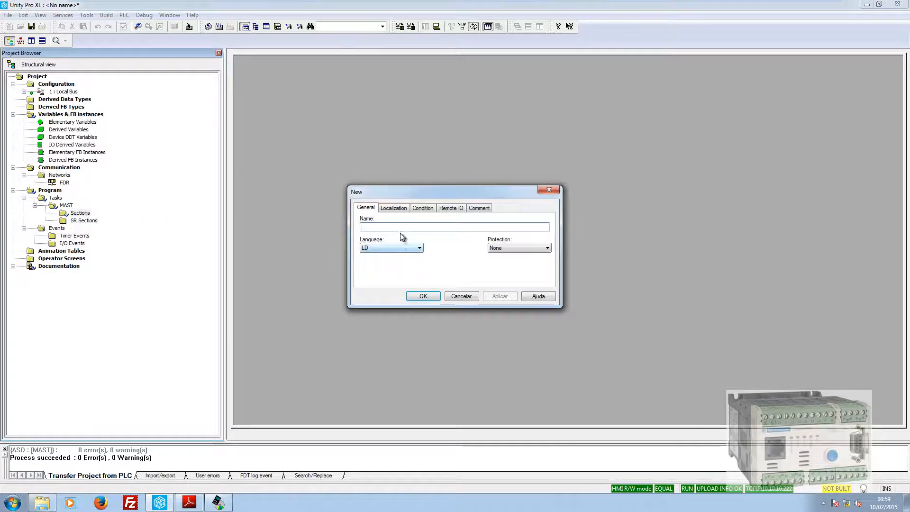
pyautogui.click(404, 228)
pyautogui.write('leitura do rele inteligente')
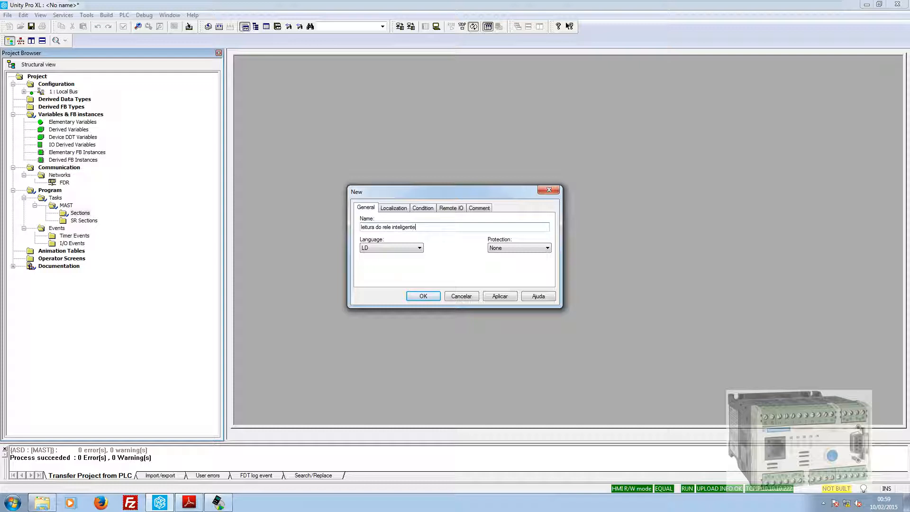
pyautogui.click(500, 297)
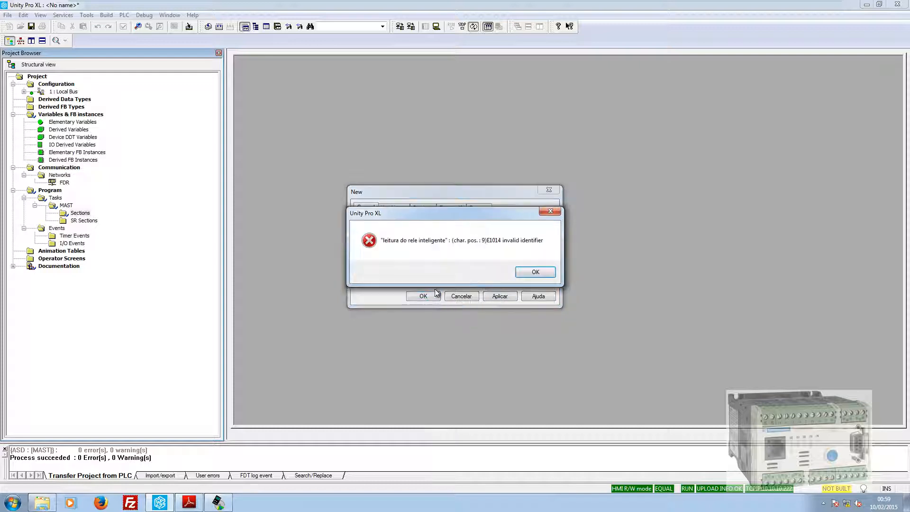
pyautogui.click(532, 271)
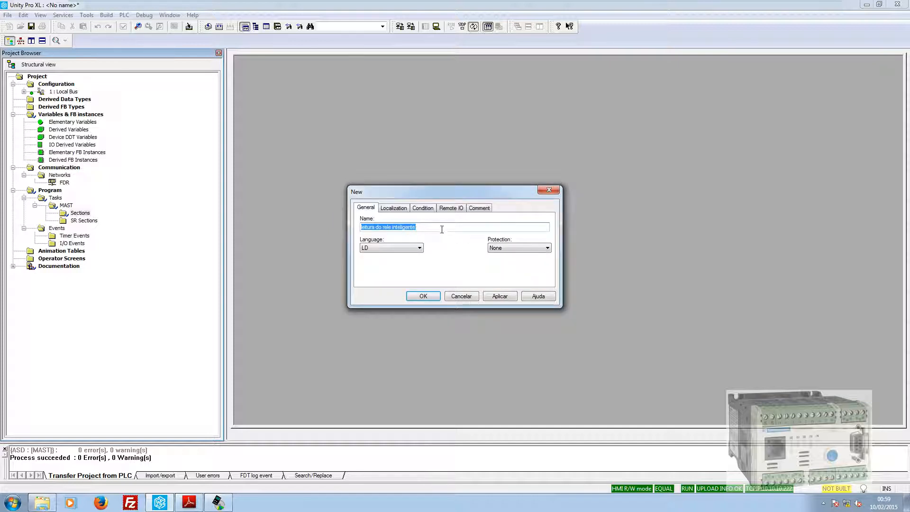
pyautogui.moveTo(442, 229); pyautogui.dragTo(368, 229)
pyautogui.write('_do_')
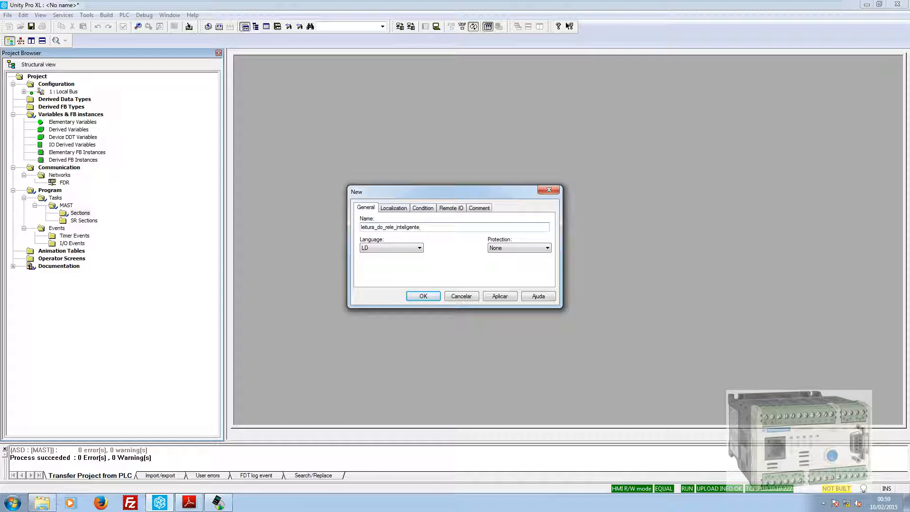
pyautogui.click(397, 253)
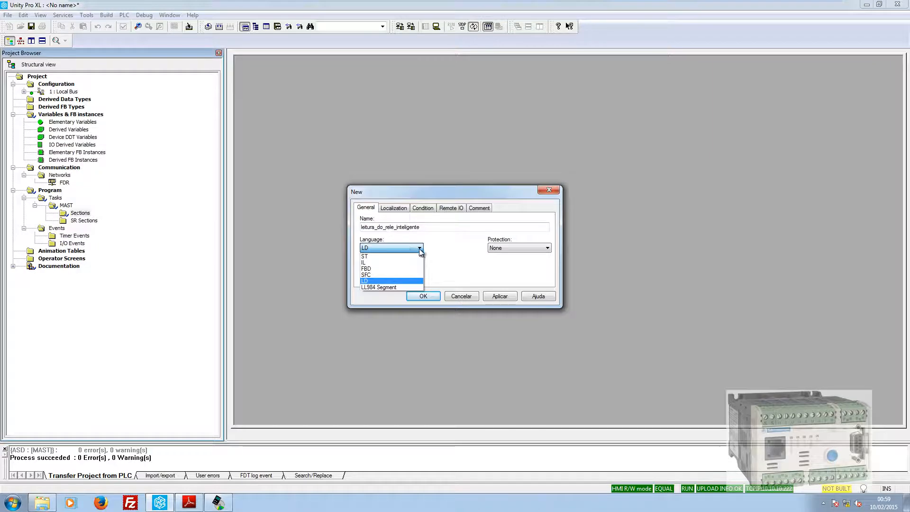
pyautogui.click(397, 281)
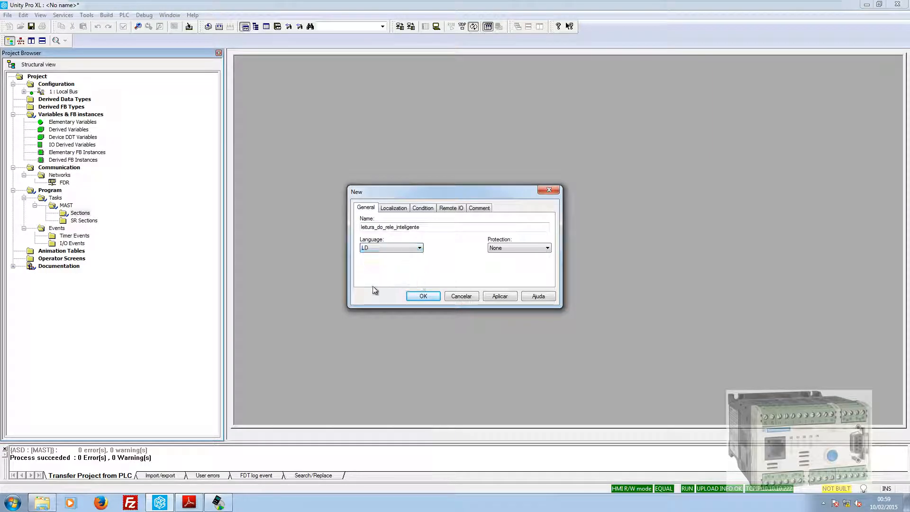
pyautogui.click(423, 296)
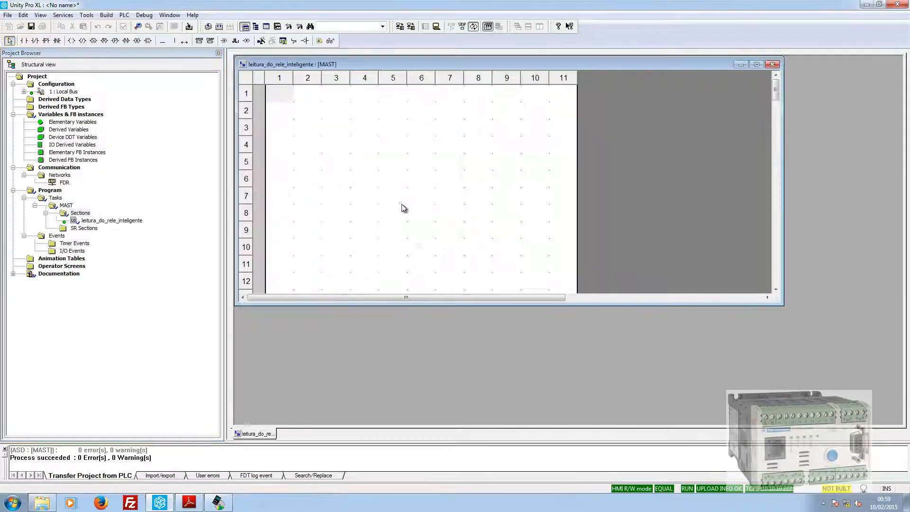
pyautogui.click(756, 64)
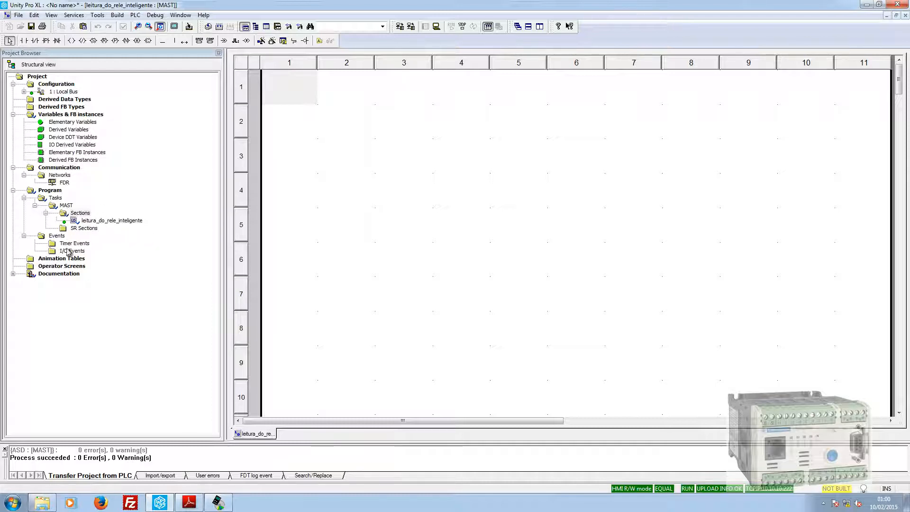
# Check the scanned peripheral's read and write objects in the FDR network's IO Scanning table and return to the leitura_do_rele_inteligente section.
pyautogui.doubleClick(64, 183)
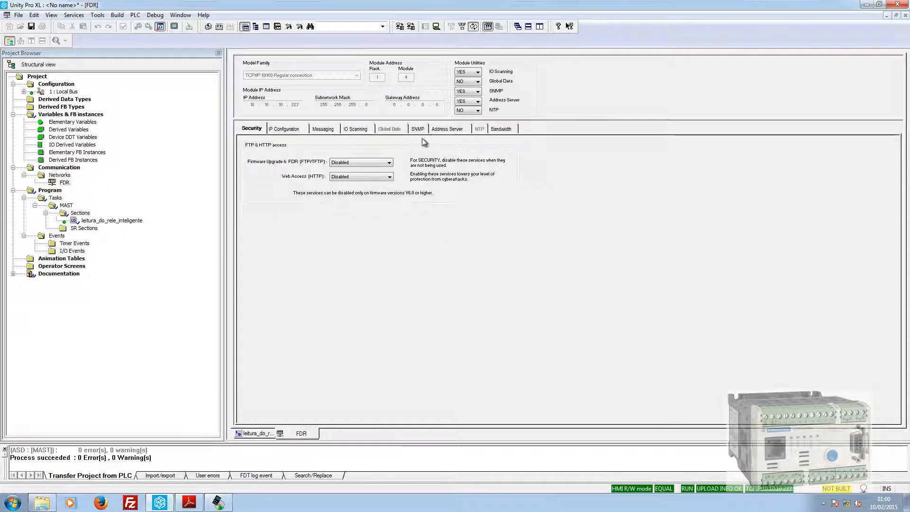
pyautogui.click(369, 130)
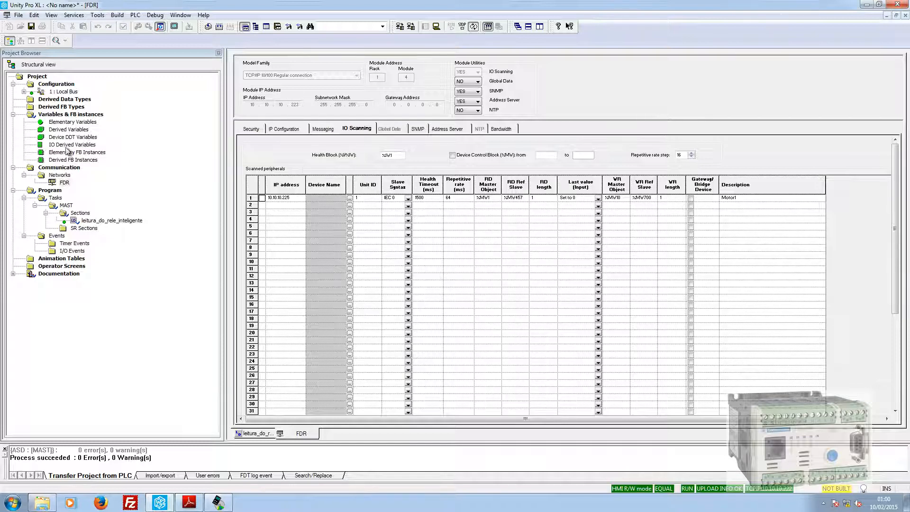
pyautogui.doubleClick(100, 221)
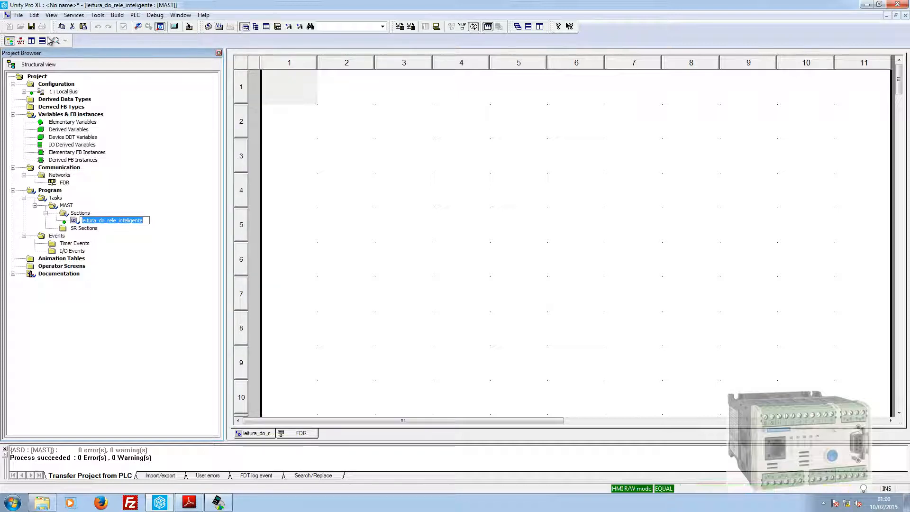
pyautogui.click(283, 87)
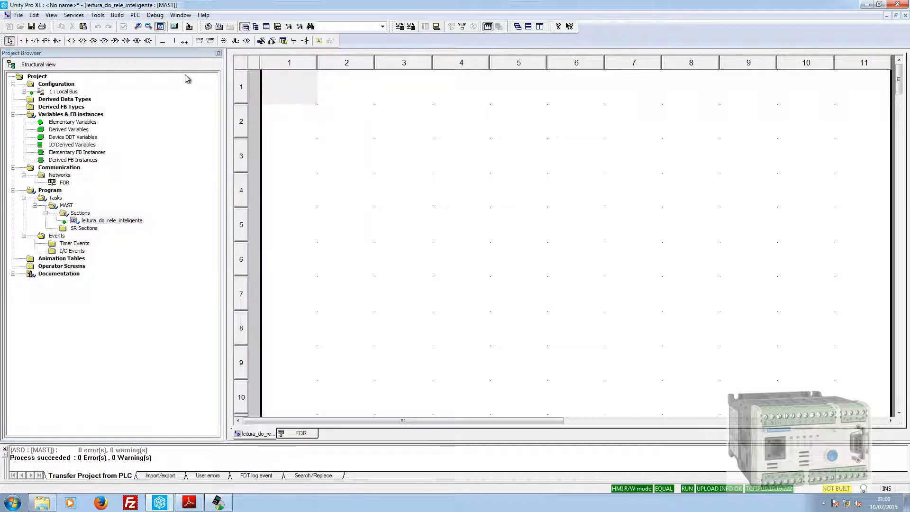
# Place normally open contacts in rows 1 and 3 of column 1 and a coil at the end of row 1.
pyautogui.click(25, 41)
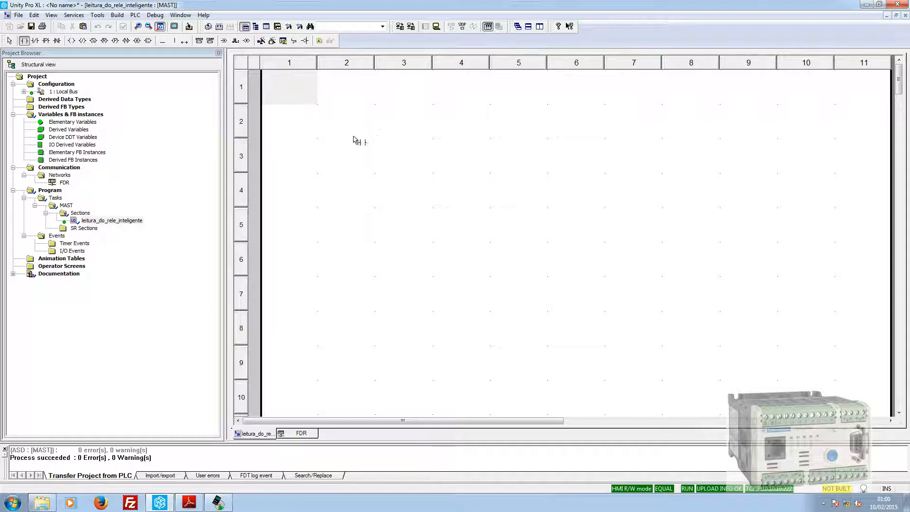
pyautogui.click(296, 96)
pyautogui.click(286, 158)
pyautogui.click(72, 40)
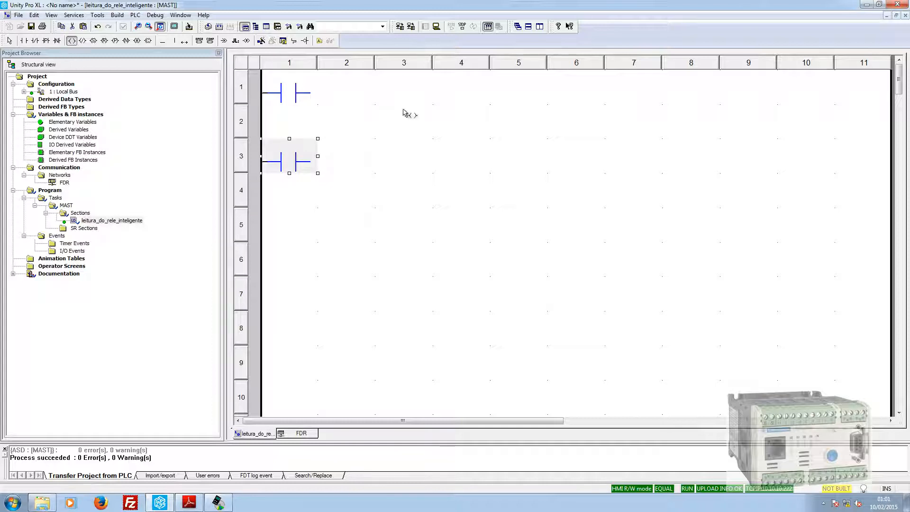
pyautogui.click(866, 81)
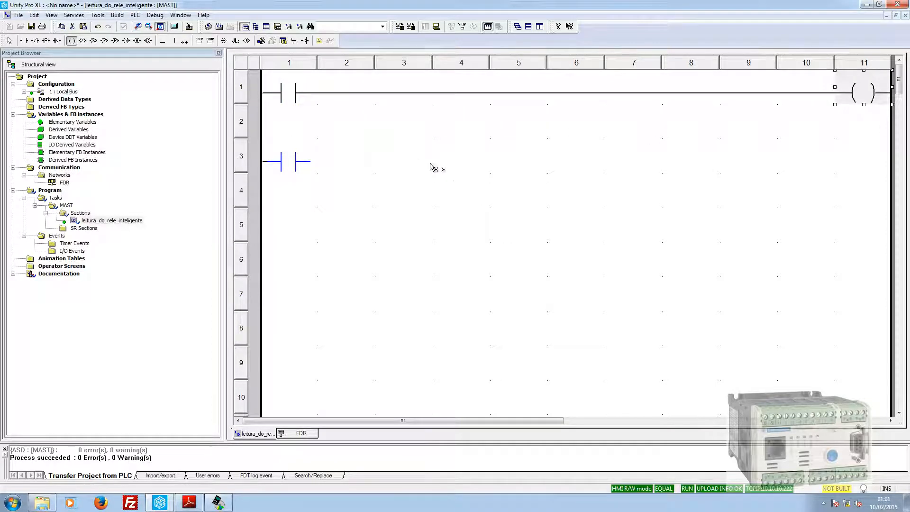
# Connect the row 3 contact in parallel with the row 1 contact using vertical links.
pyautogui.click(174, 42)
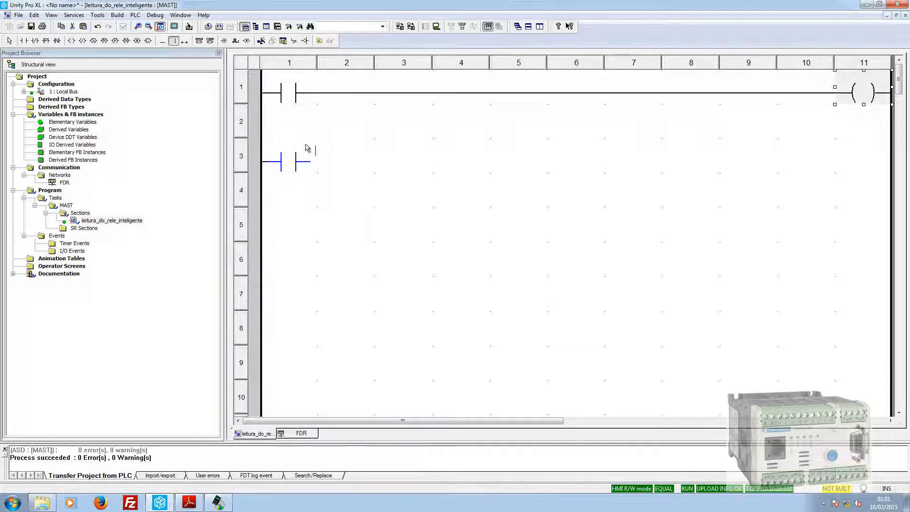
pyautogui.click(317, 125)
pyautogui.press('Escape')
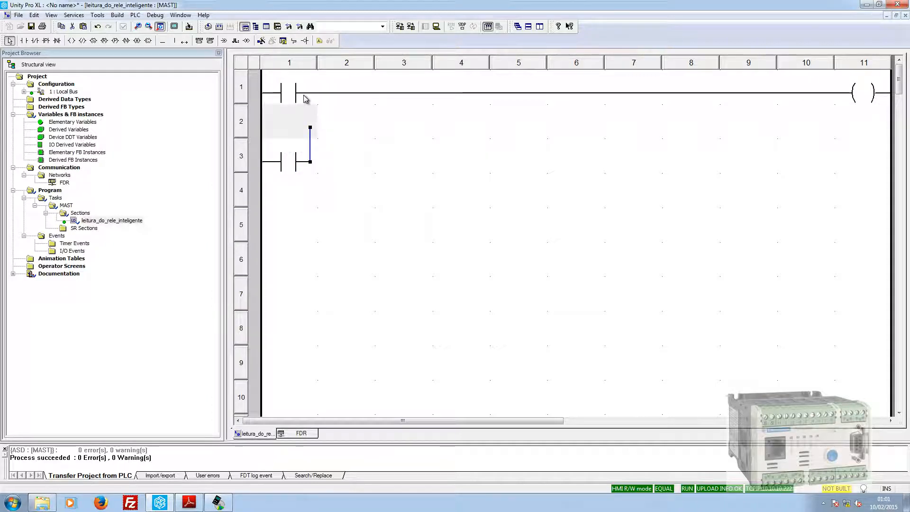
pyautogui.click(304, 102)
pyautogui.click(174, 41)
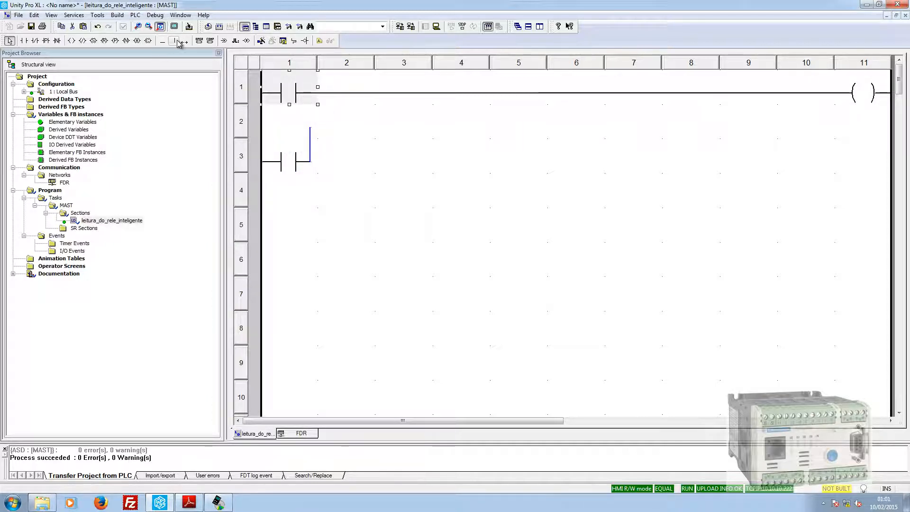
pyautogui.click(313, 105)
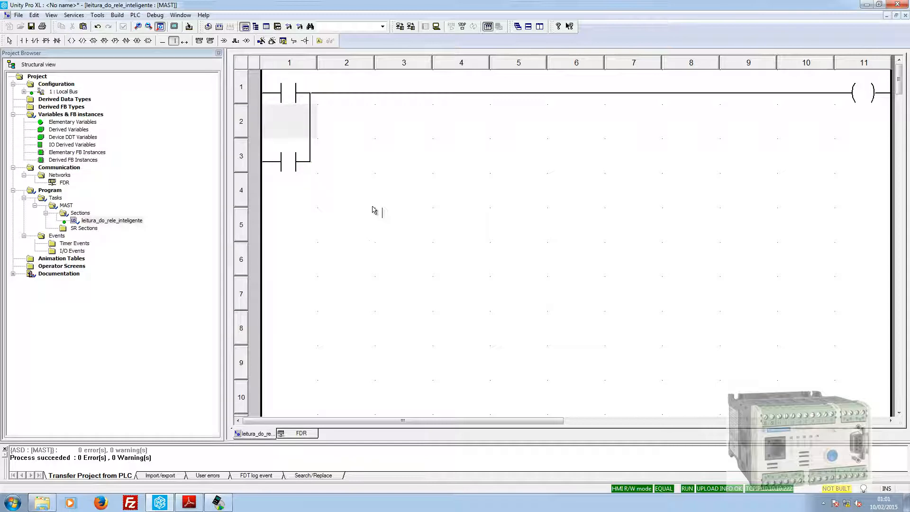
pyautogui.press('Escape')
# Disconnect the project from the PLC.
pyautogui.click(290, 167)
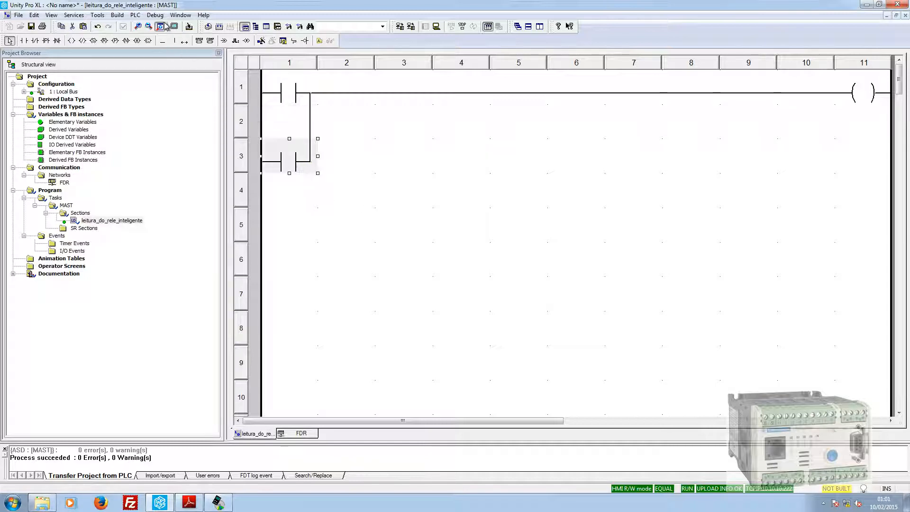
pyautogui.click(136, 15)
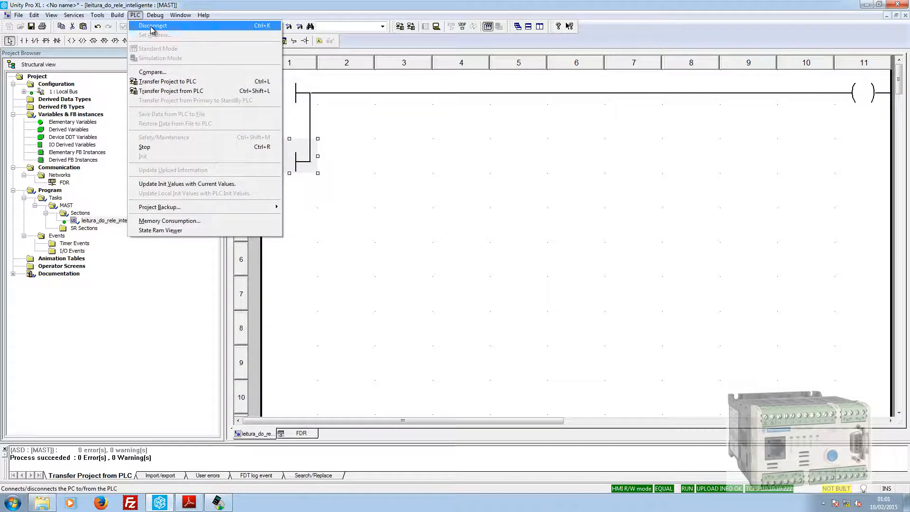
pyautogui.click(152, 26)
pyautogui.click(373, 137)
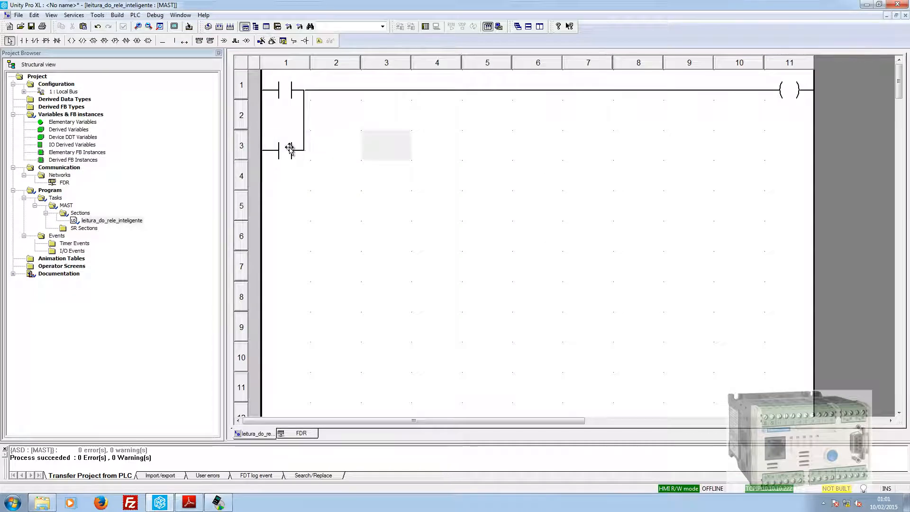
pyautogui.click(290, 147)
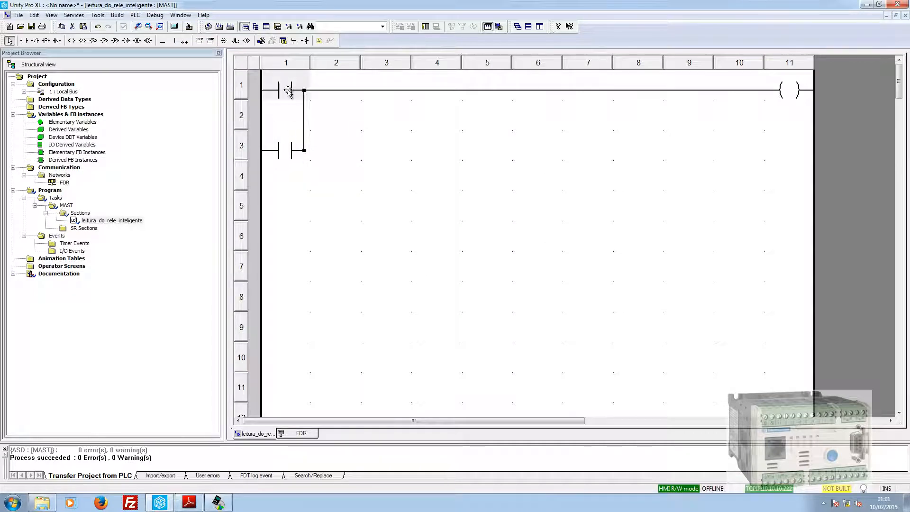
pyautogui.click(785, 92)
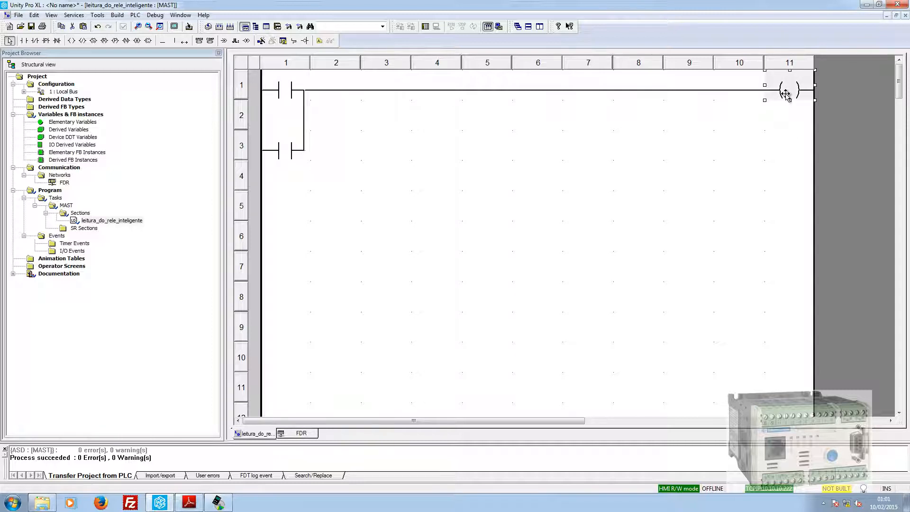
pyautogui.doubleClick(788, 92)
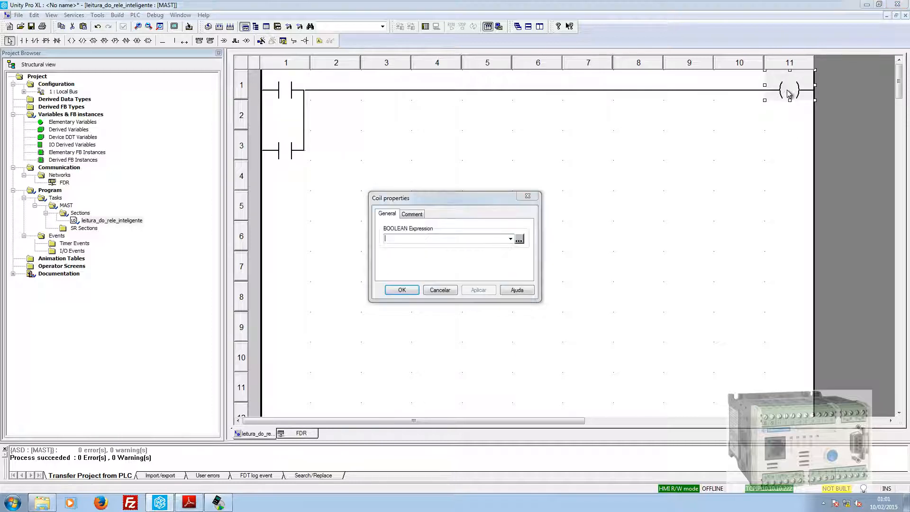
pyautogui.click(519, 239)
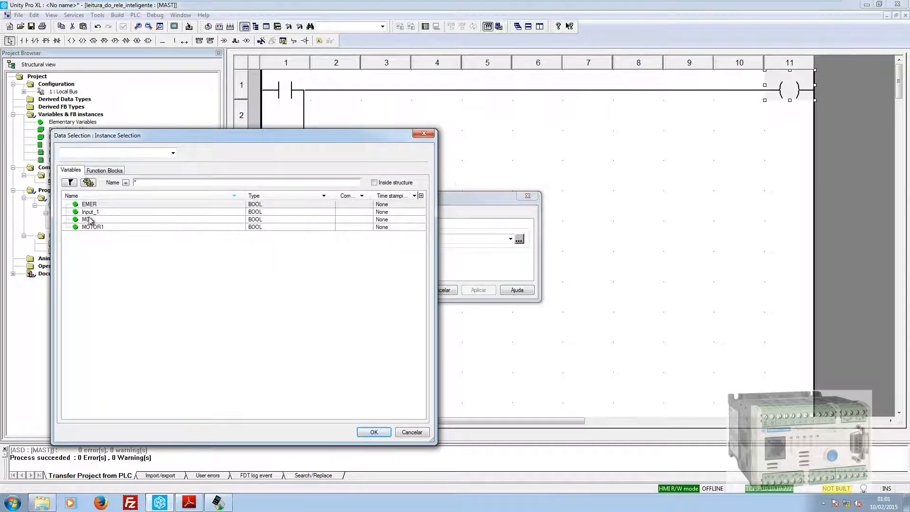
pyautogui.doubleClick(106, 227)
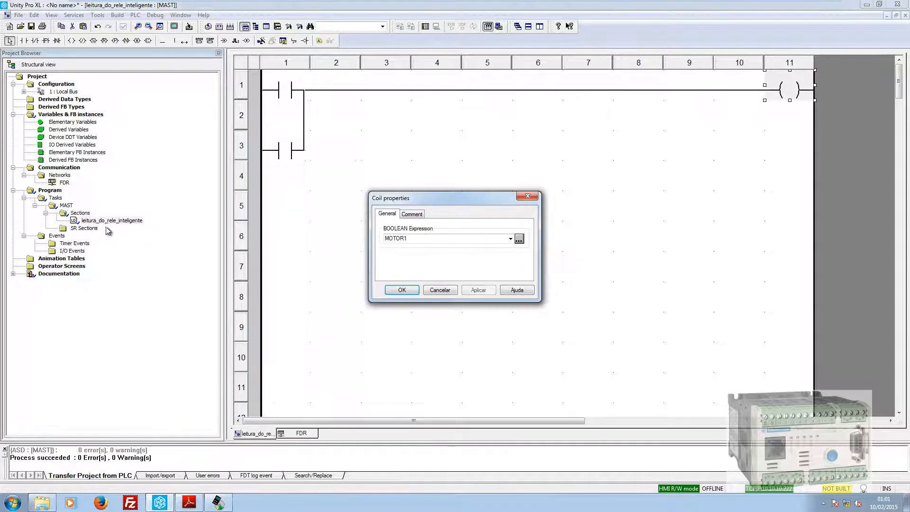
pyautogui.click(440, 289)
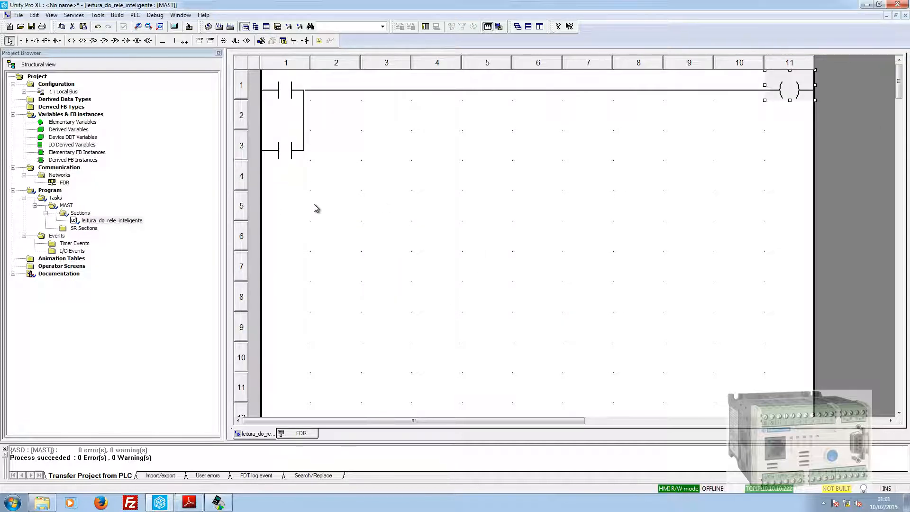
# Compare the elementary variables' addresses with the read and write objects in the FDR network's IO Scanning table.
pyautogui.doubleClick(74, 122)
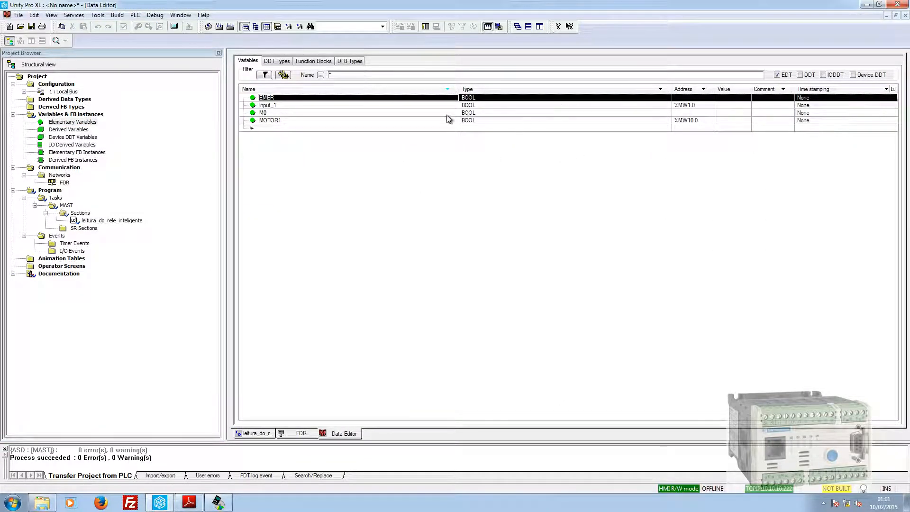
pyautogui.doubleClick(282, 108)
pyautogui.click(268, 106)
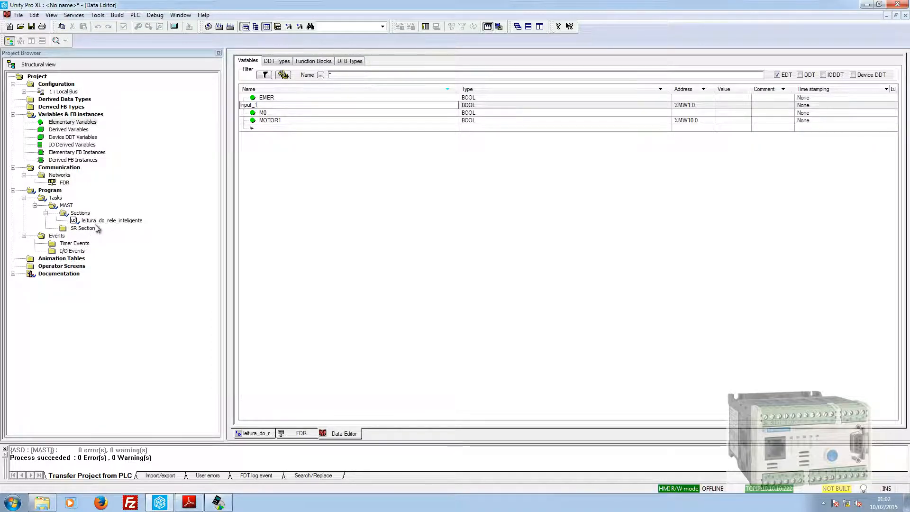
pyautogui.doubleClick(64, 183)
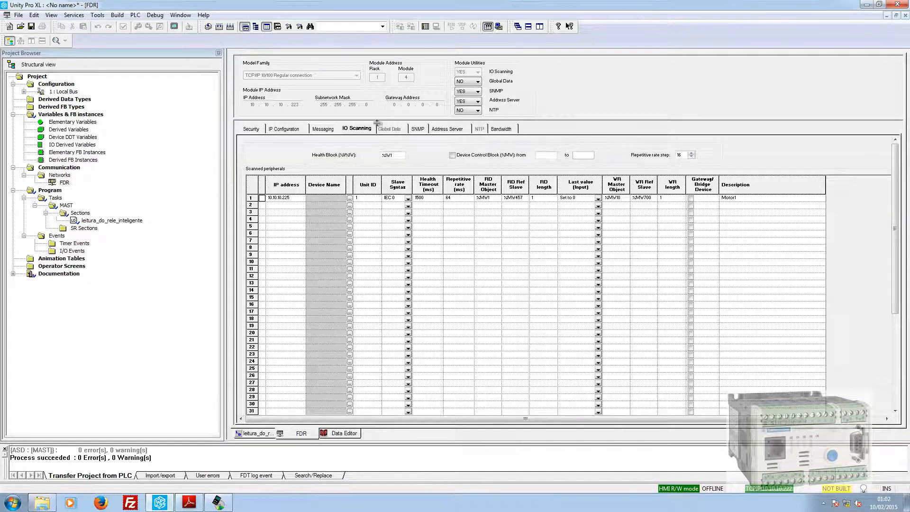
pyautogui.doubleClick(63, 123)
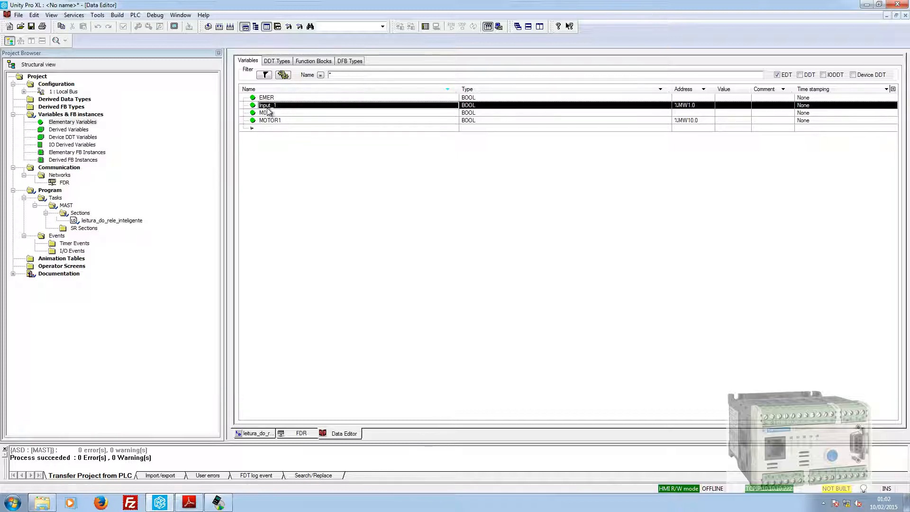
# Add a BOOL elementary variable named Input_2 with the address %MW0.1.
pyautogui.rightClick(243, 106)
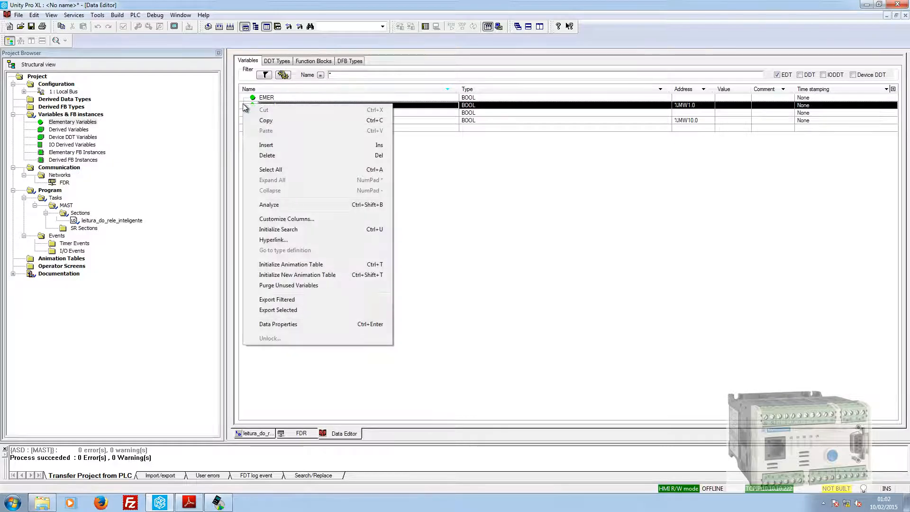
pyautogui.click(503, 181)
pyautogui.click(259, 129)
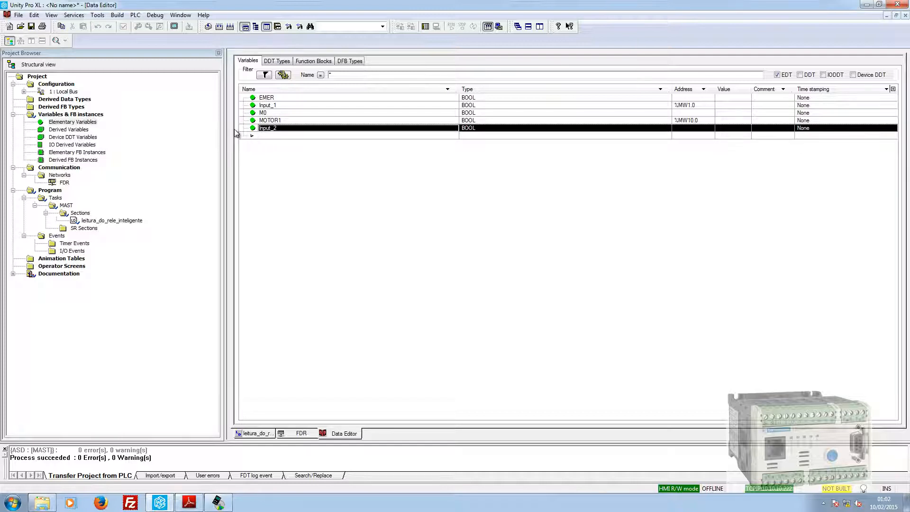
pyautogui.click(681, 128)
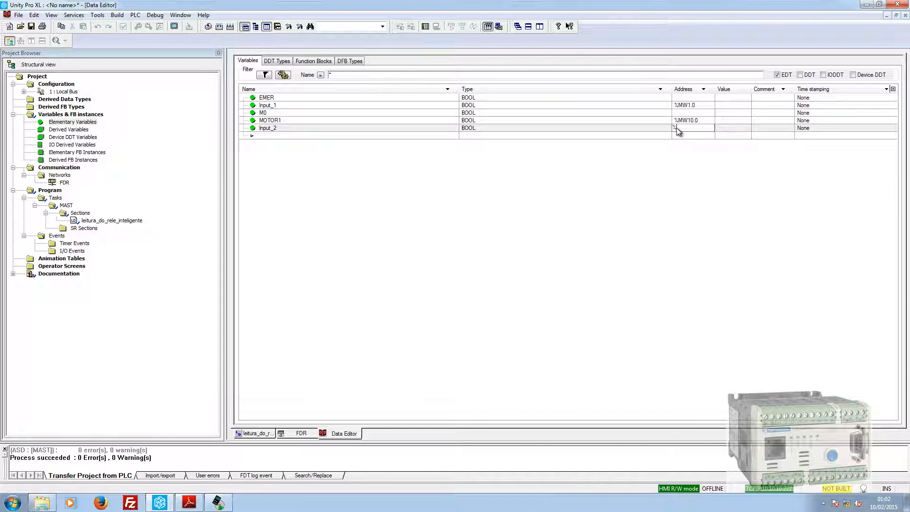
pyautogui.write('%MW0.1')
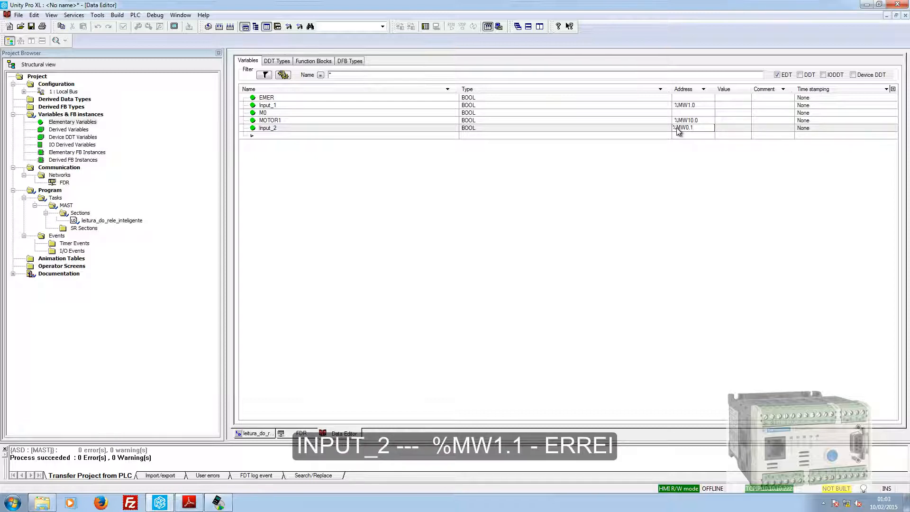
pyautogui.press('Return')
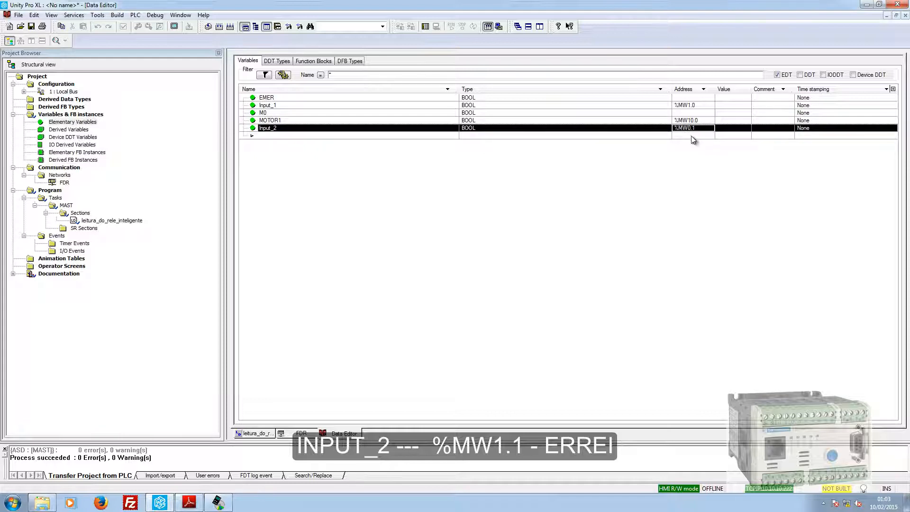
# Add a BOOL elementary variable named Input_3 with the address %MW0.2.
pyautogui.click(260, 137)
pyautogui.write('In')
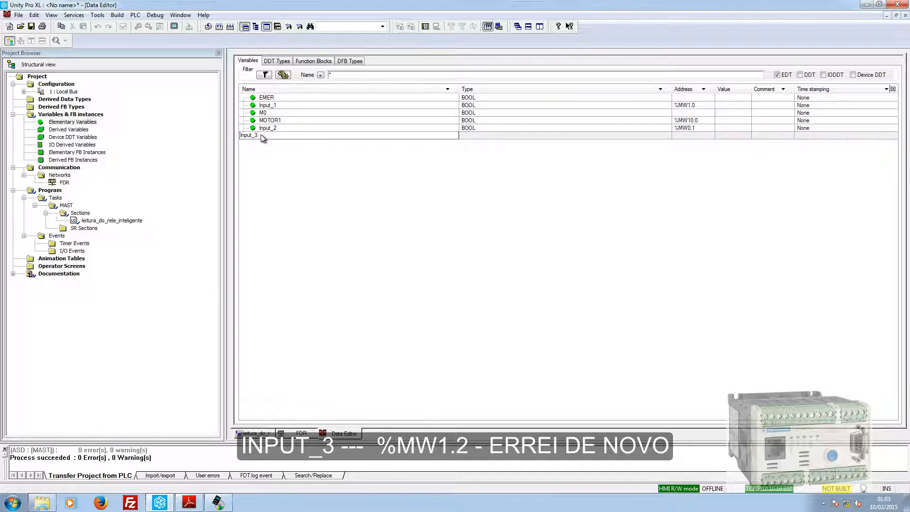
pyautogui.write('put_3')
pyautogui.click(678, 136)
pyautogui.click(677, 136)
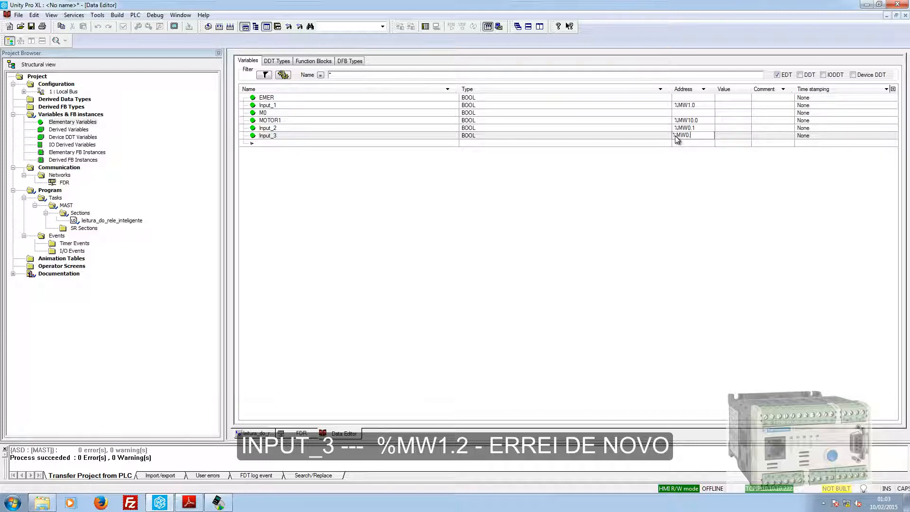
pyautogui.press('Return')
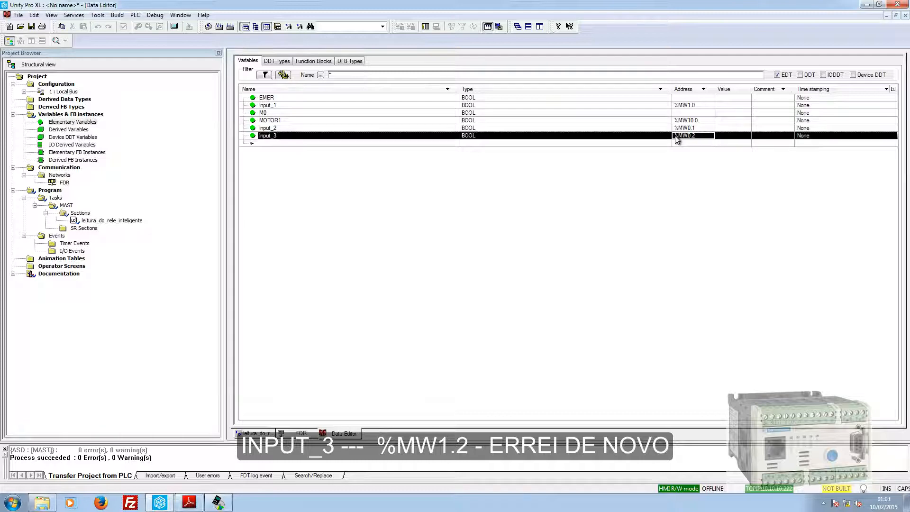
# Rename the variable MOTOR1 as OUTPUT_1.
pyautogui.click(281, 121)
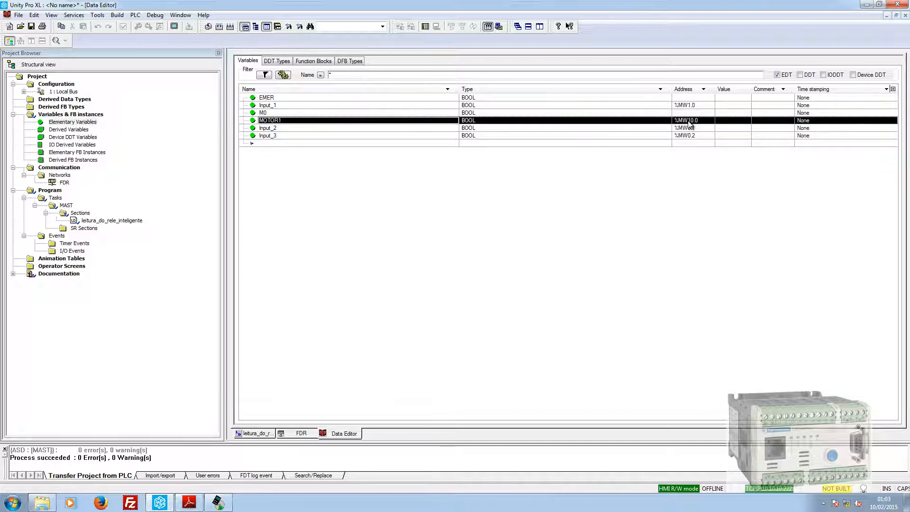
pyautogui.doubleClick(277, 120)
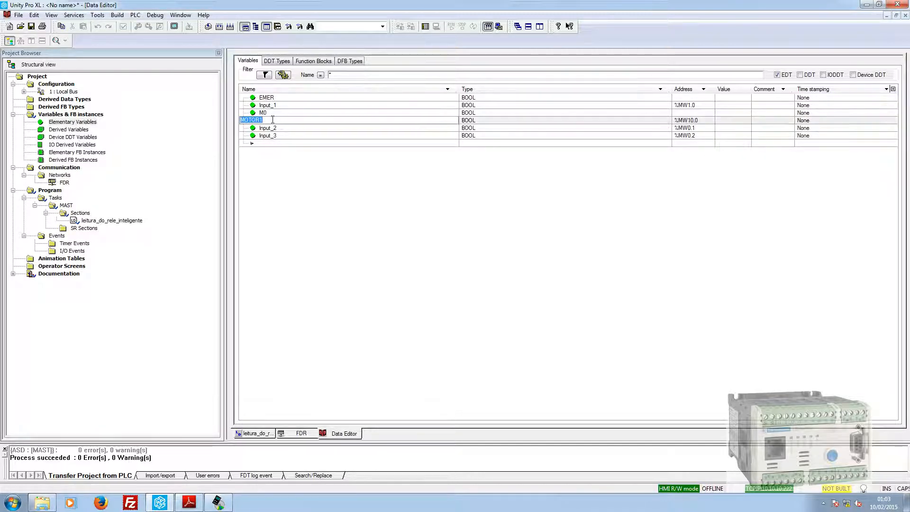
pyautogui.write('OUTPUT_')
pyautogui.press('Return')
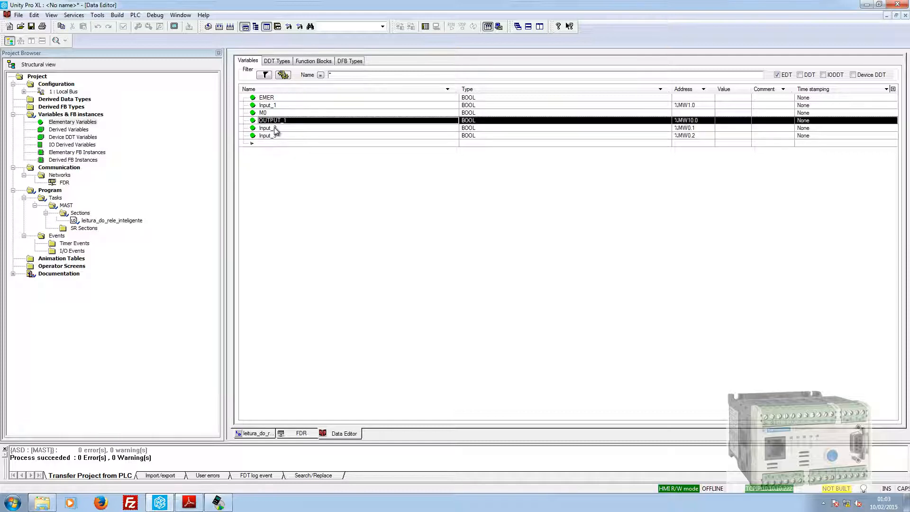
# Add a BOOL elementary variable named OUTPUT_2 with the address %MW0.1.
pyautogui.click(261, 145)
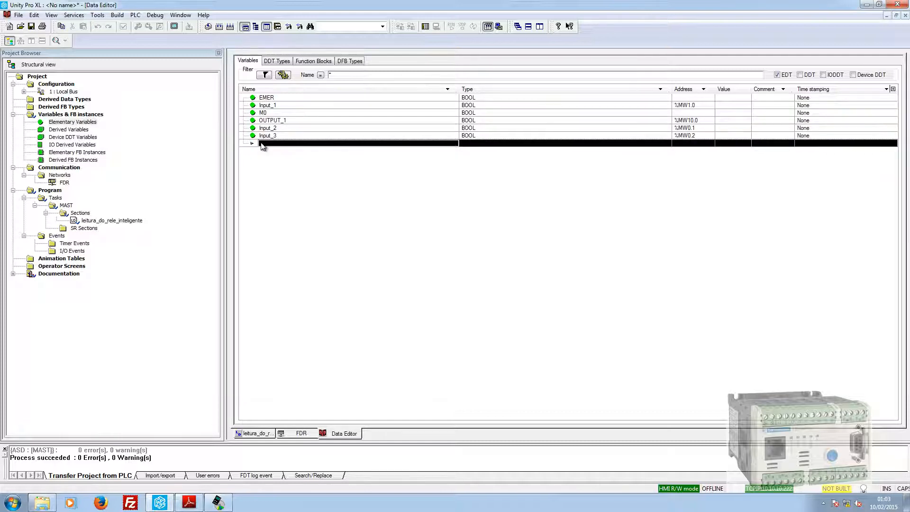
pyautogui.write('OUTPUT')
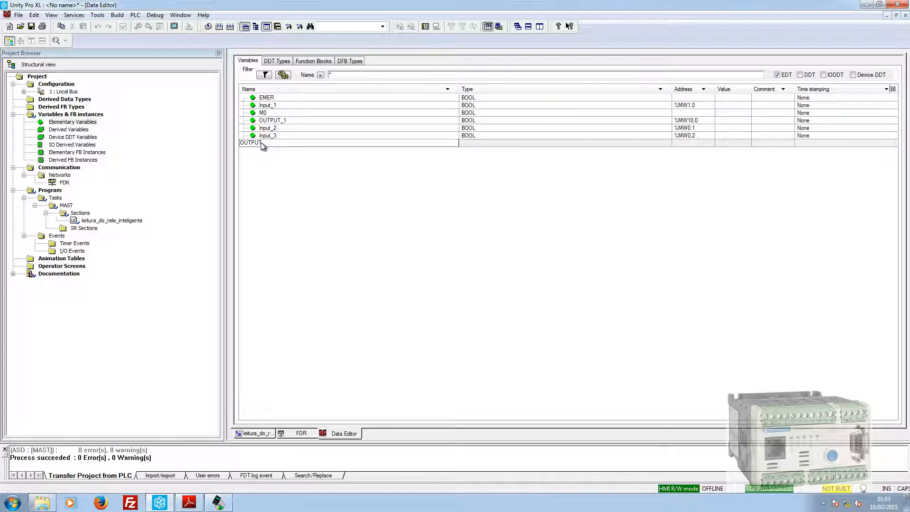
pyautogui.write('_2')
pyautogui.press('Return')
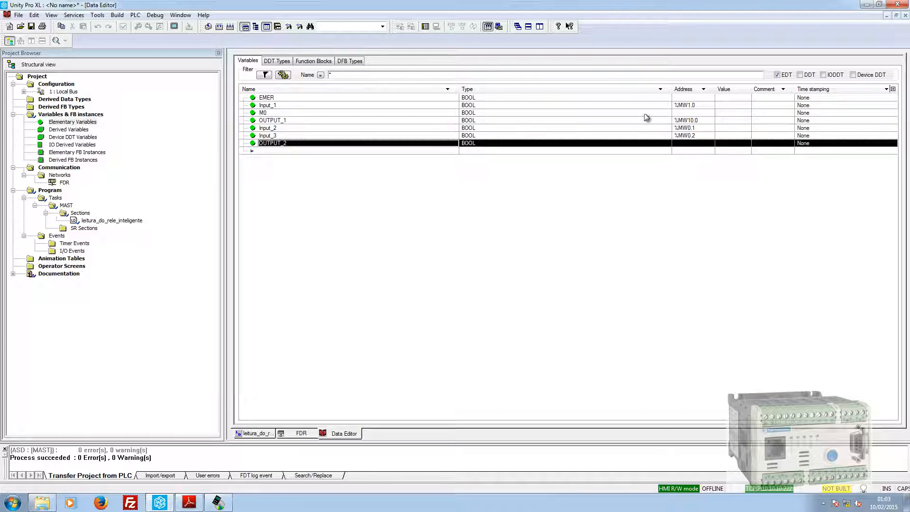
pyautogui.click(675, 144)
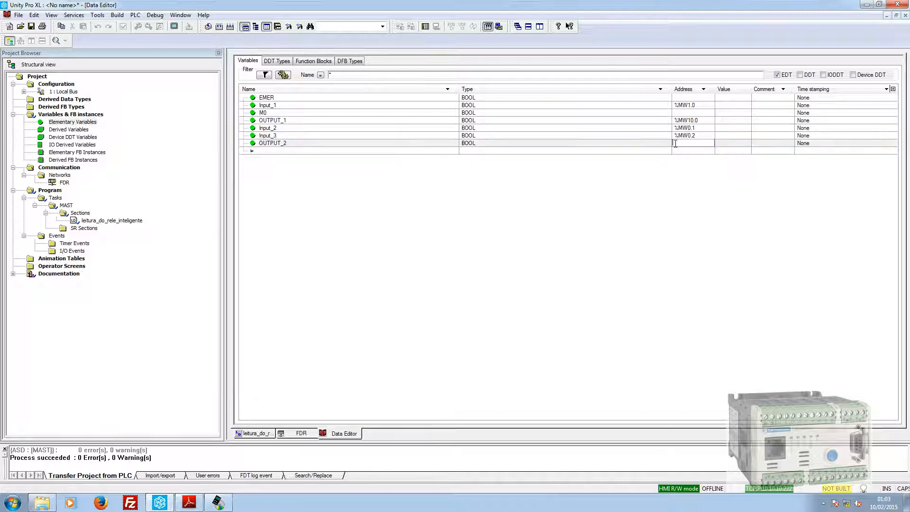
pyautogui.write('%MW0.1')
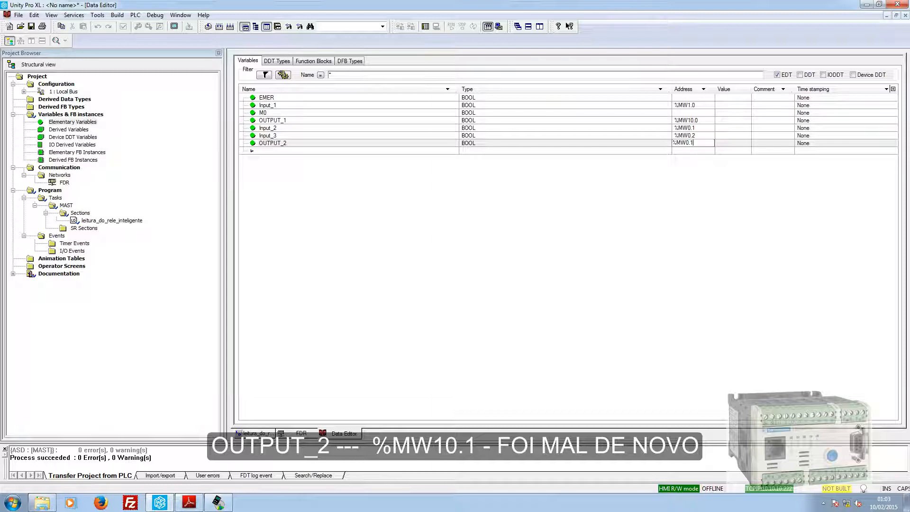
pyautogui.press('Return')
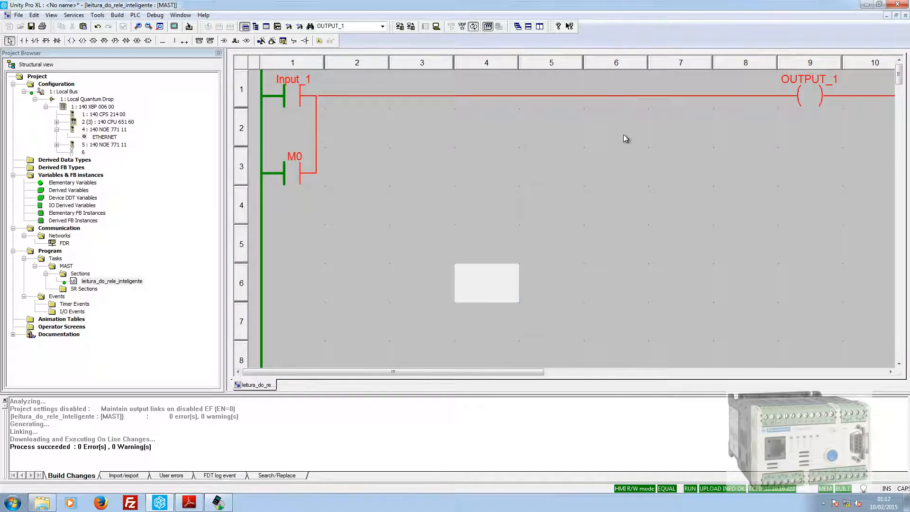
pyautogui.doubleClick(289, 173)
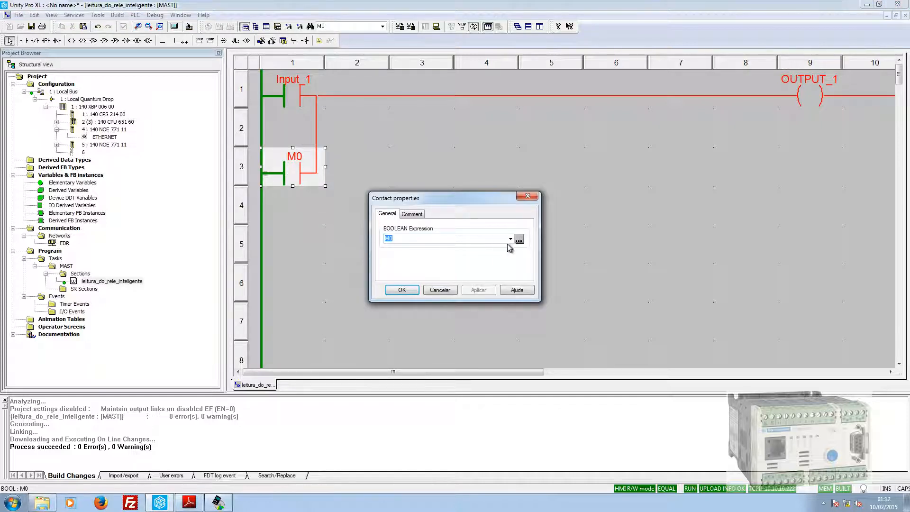
pyautogui.click(440, 290)
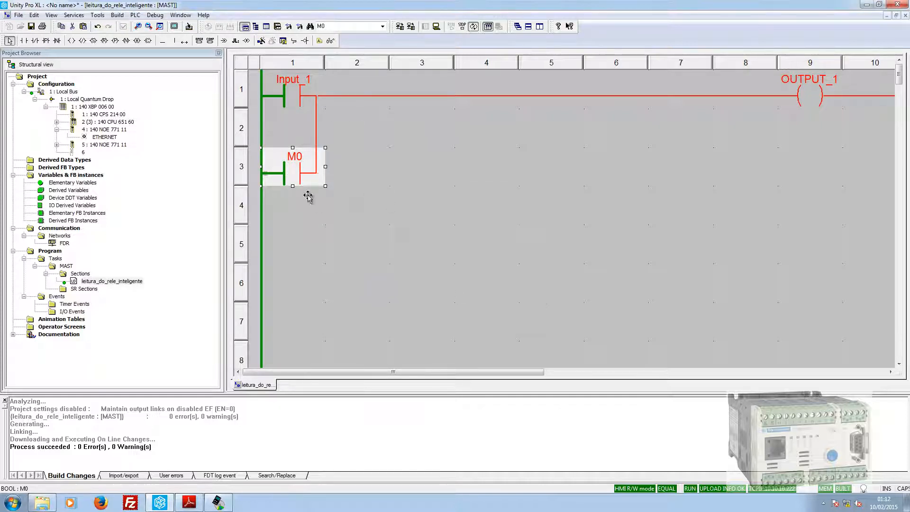
pyautogui.click(297, 172)
pyautogui.rightClick(297, 174)
pyautogui.doubleClick(287, 181)
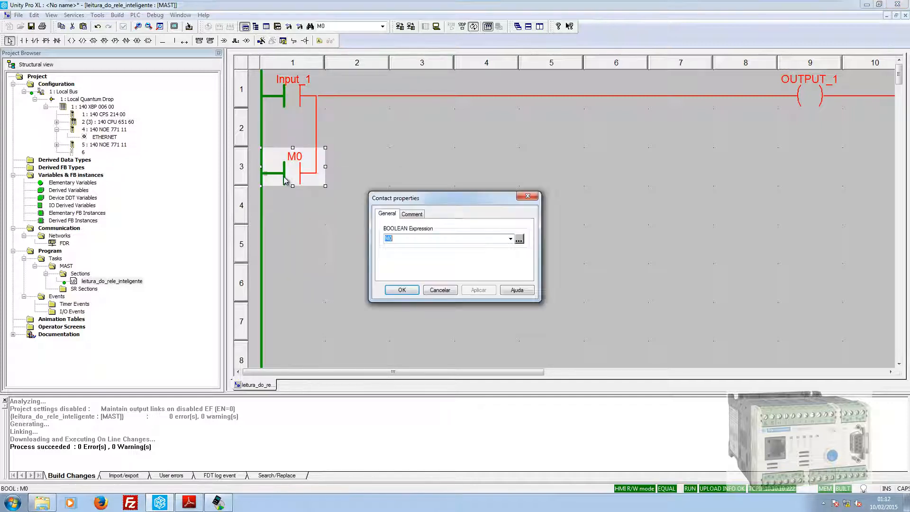
pyautogui.click(439, 290)
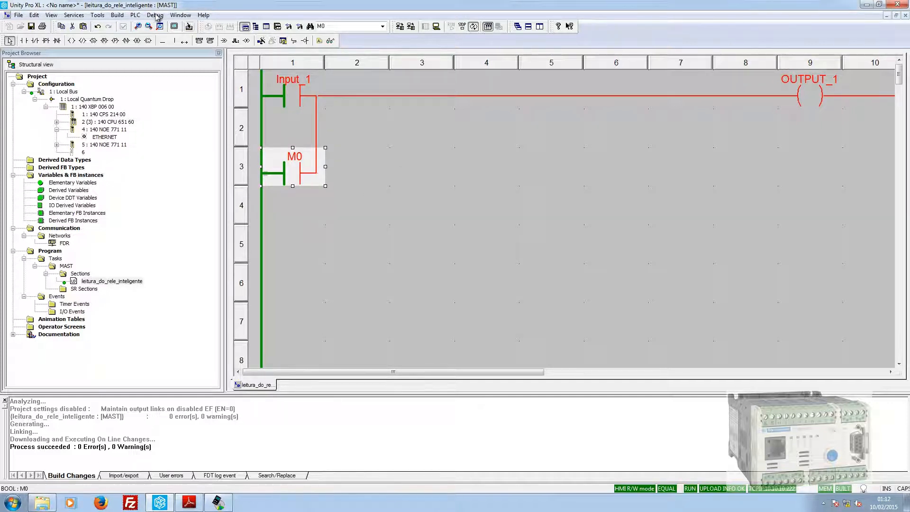
pyautogui.click(136, 15)
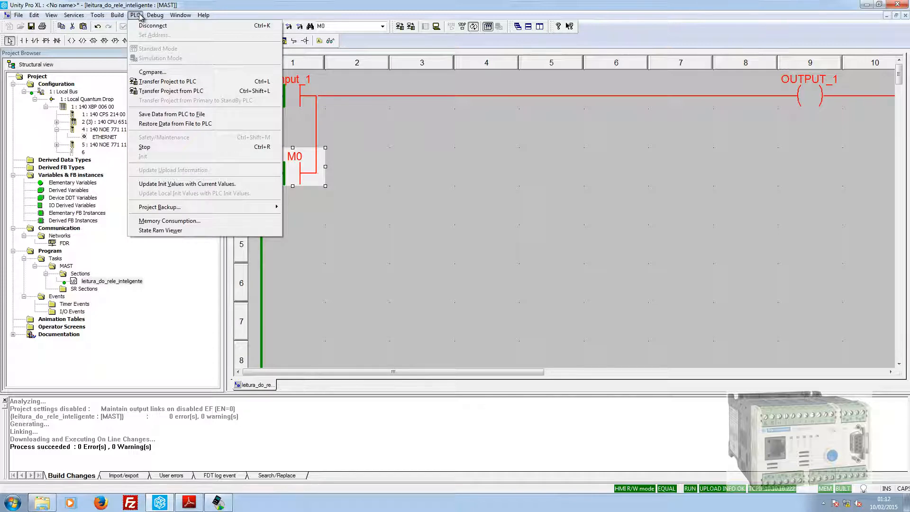
pyautogui.click(548, 261)
# Set the value of the M0 contact in the online ladder section to 1.
pyautogui.click(302, 178)
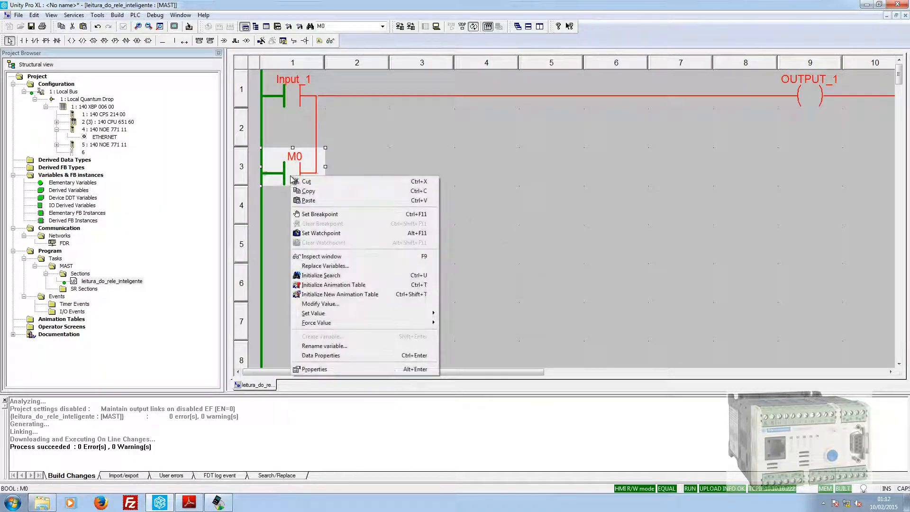
pyautogui.rightClick(292, 174)
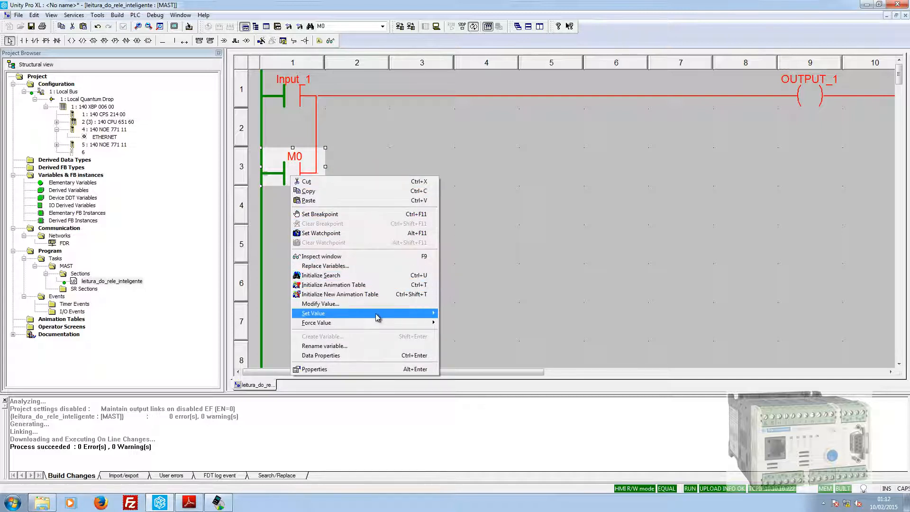
pyautogui.moveTo(379, 315)
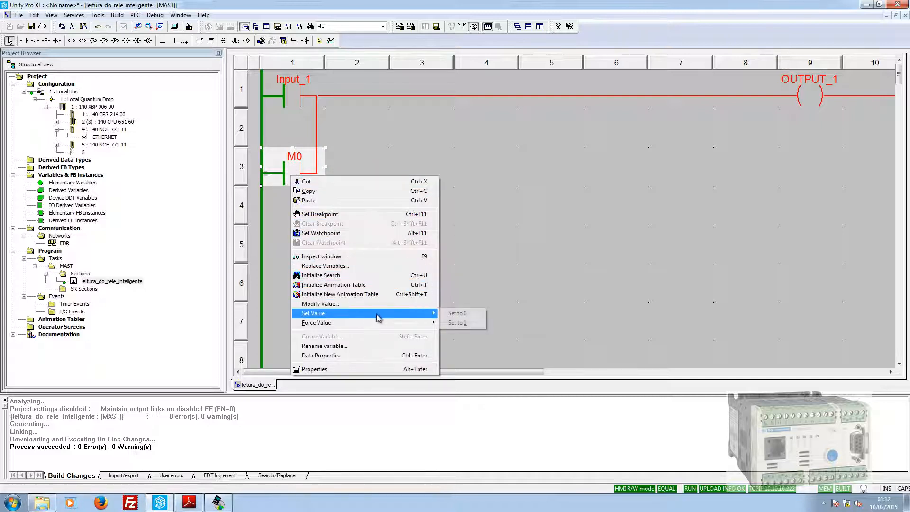
pyautogui.click(462, 323)
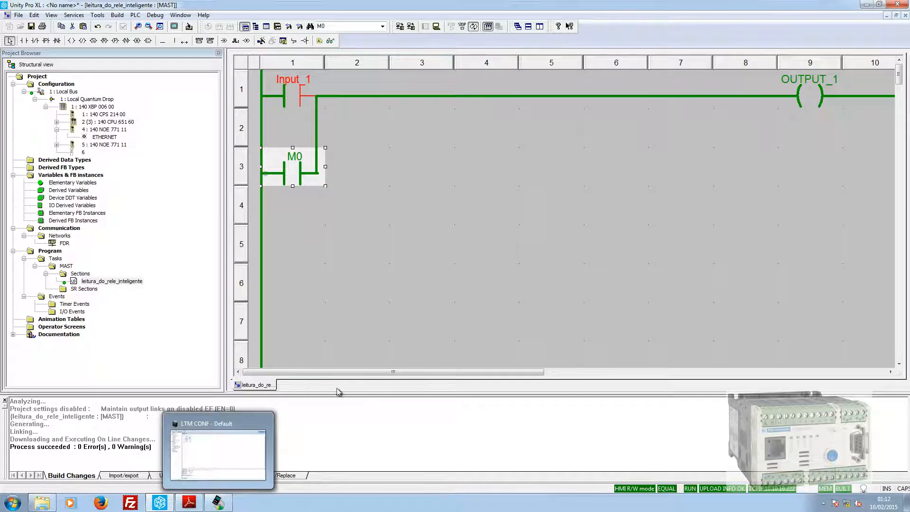
# Fit the Unity Pro window to half of the screen and narrow the Project Browser to show the OUTPUT_1 coil.
pyautogui.press('super+Left')
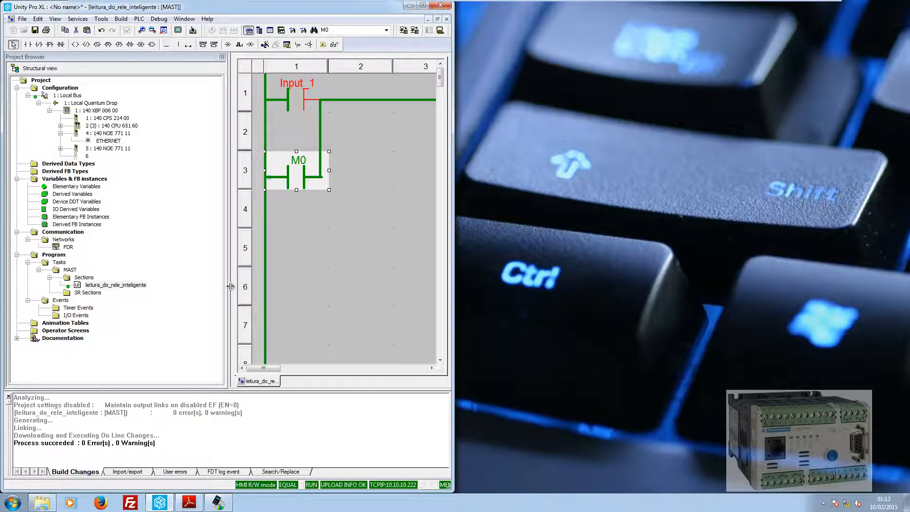
pyautogui.moveTo(228, 288); pyautogui.dragTo(54, 288)
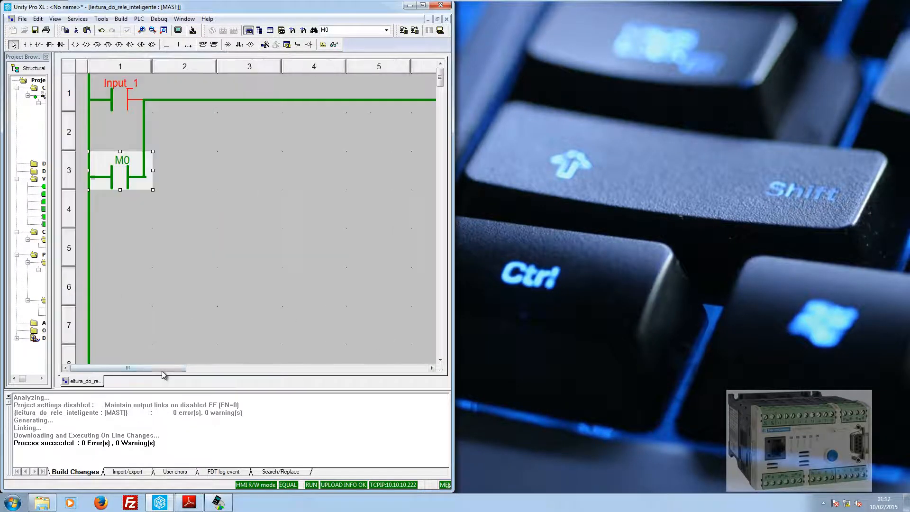
pyautogui.moveTo(161, 370); pyautogui.dragTo(330, 370)
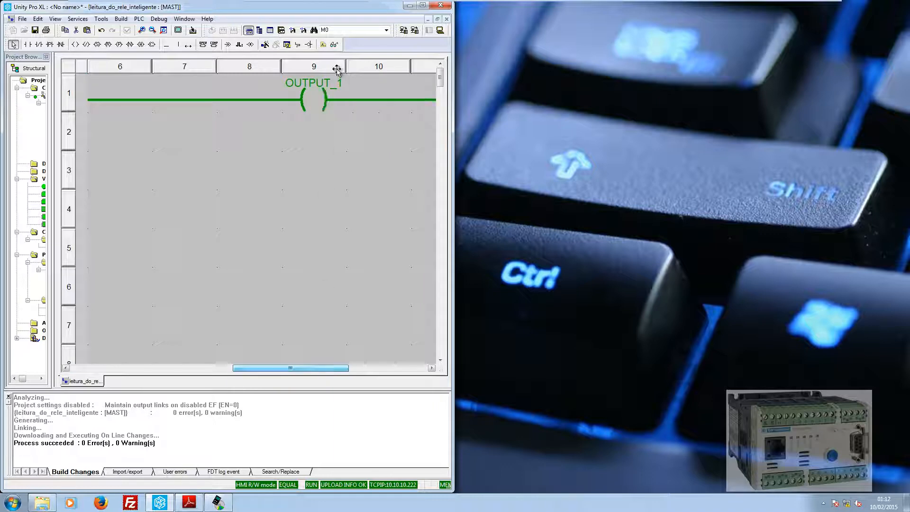
# Switch to LTM CONF, open Inputs and Outputs Status, and tile its window beside Unity Pro.
pyautogui.click(217, 501)
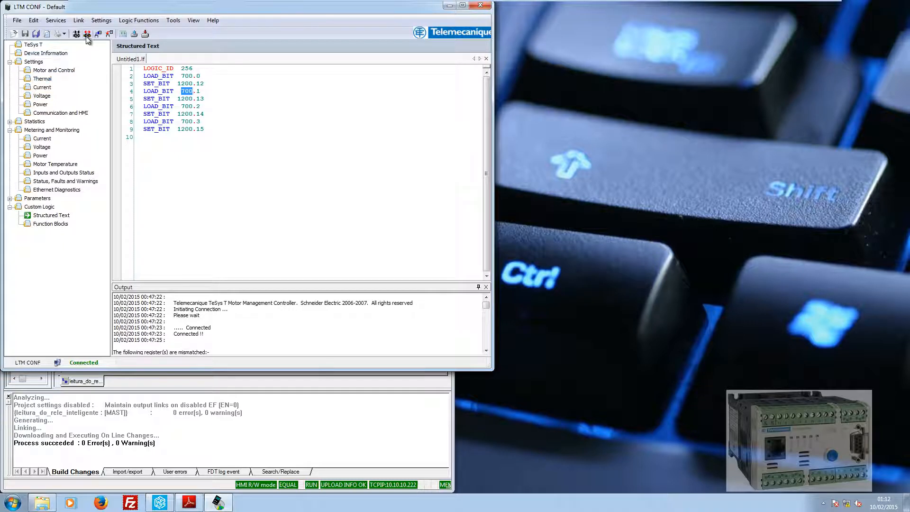
pyautogui.click(55, 174)
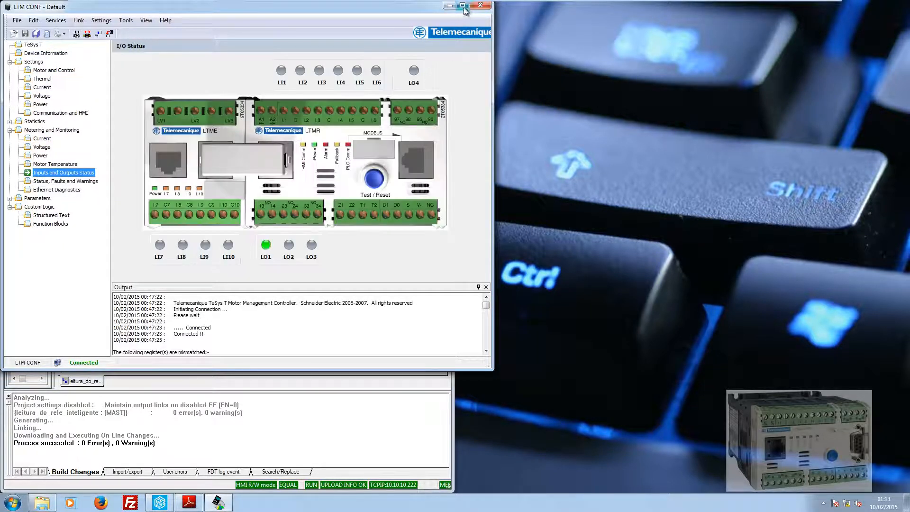
pyautogui.press('super+Right')
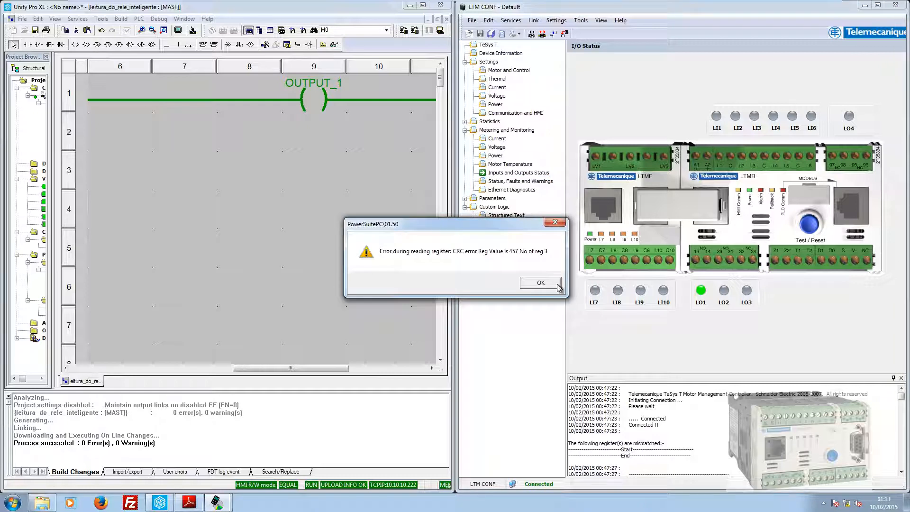
pyautogui.click(550, 283)
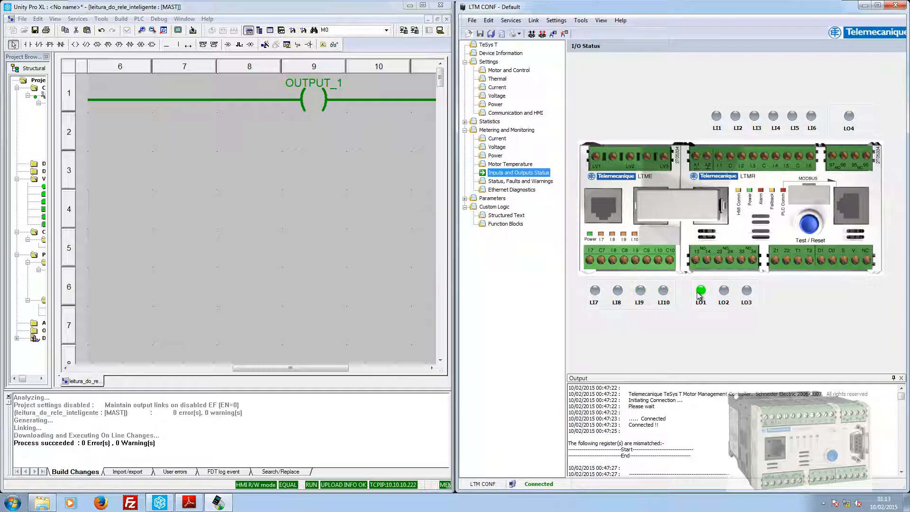
# Set the value of the M0 contact in the Unity Pro ladder section to 0.
pyautogui.moveTo(330, 368); pyautogui.dragTo(168, 362)
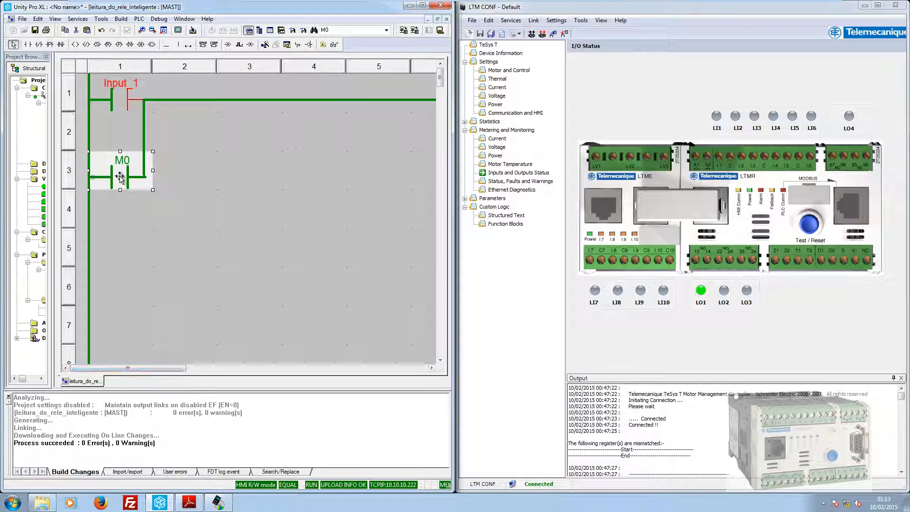
pyautogui.rightClick(122, 180)
pyautogui.click(119, 179)
pyautogui.rightClick(117, 179)
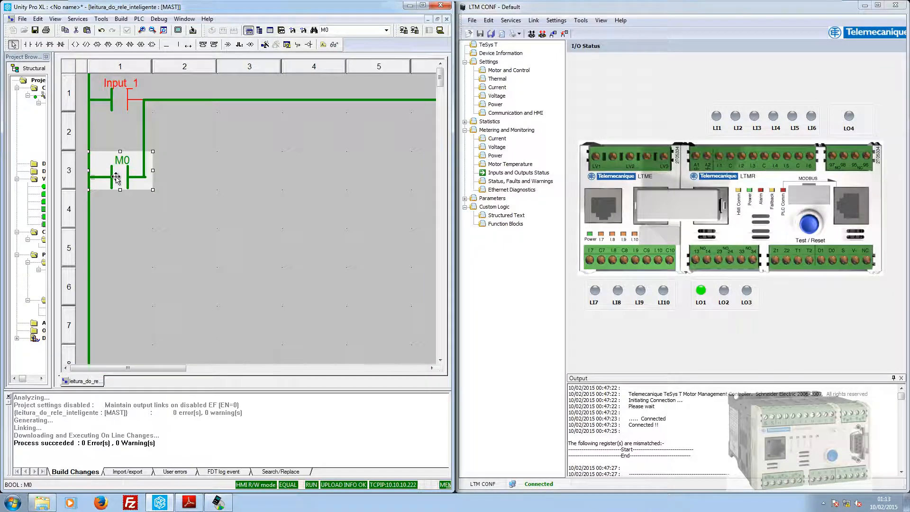
pyautogui.moveTo(176, 316)
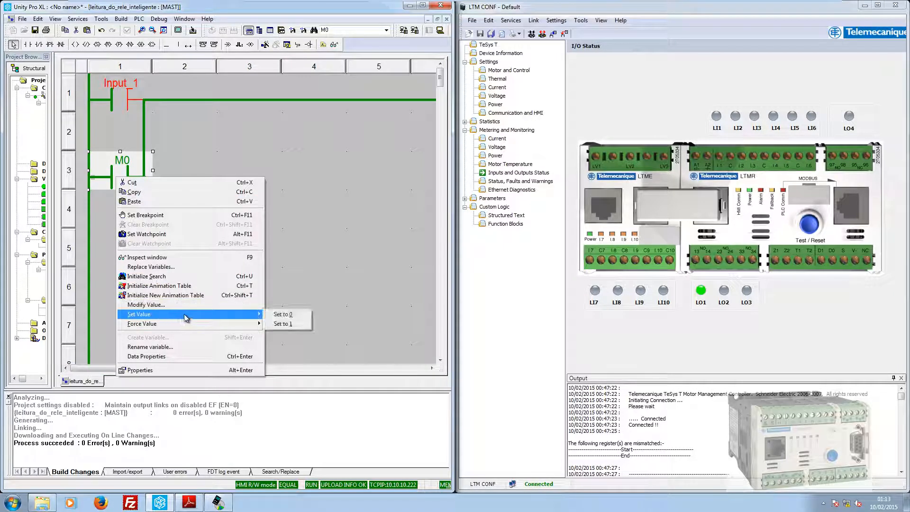
pyautogui.click(281, 315)
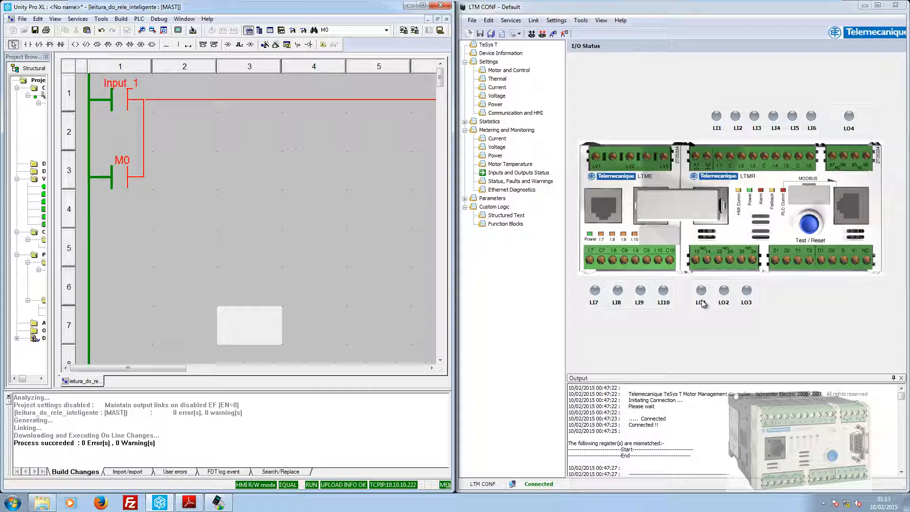
# Compare the Input_1 contact and OUTPUT_1 coil states with the LI1 and LO1 indicators in I/O Status.
pyautogui.click(697, 334)
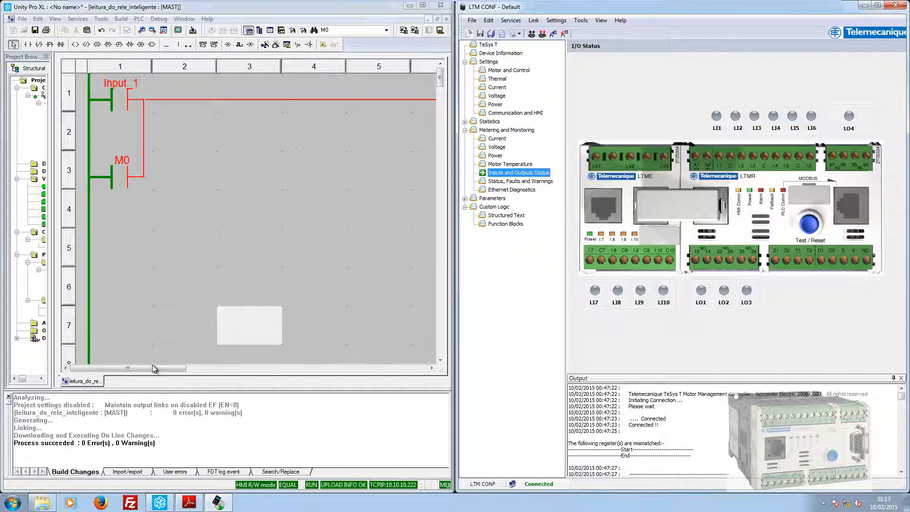
pyautogui.moveTo(161, 369)
pyautogui.mouseDown()
pyautogui.moveTo(315, 369)
pyautogui.moveTo(161, 369)
pyautogui.mouseUp()
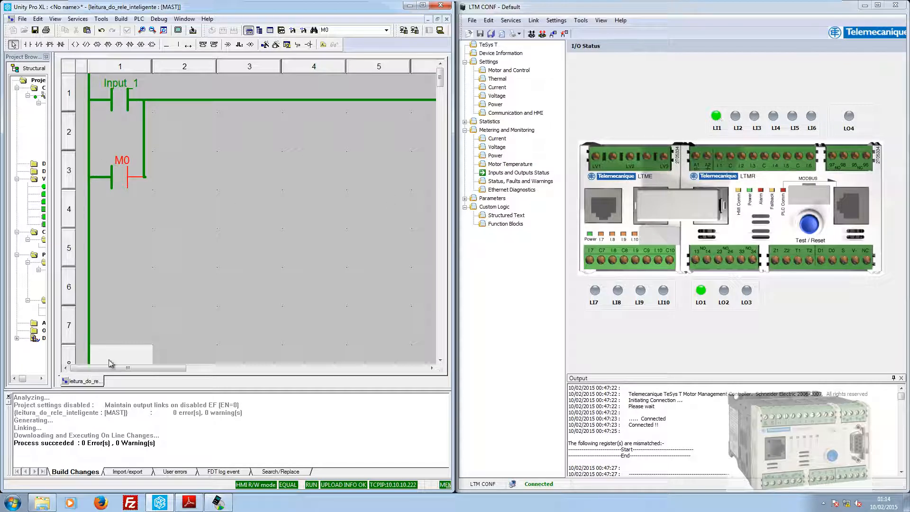
pyautogui.moveTo(143, 369); pyautogui.dragTo(97, 351)
pyautogui.moveTo(98, 369)
pyautogui.mouseDown()
pyautogui.moveTo(309, 370)
pyautogui.moveTo(275, 379)
pyautogui.moveTo(97, 371)
pyautogui.mouseUp()
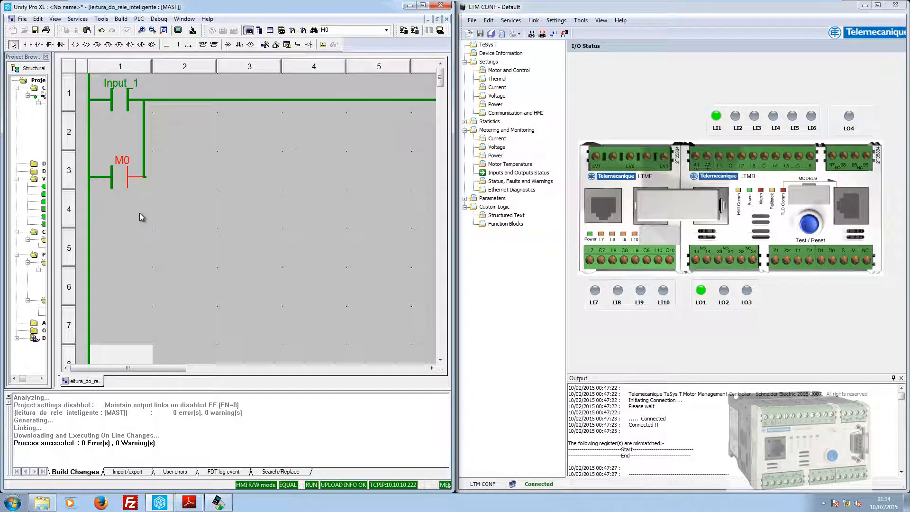
# Set the M0 contact's value to 1 to switch on the controller's LO1 output.
pyautogui.rightClick(122, 180)
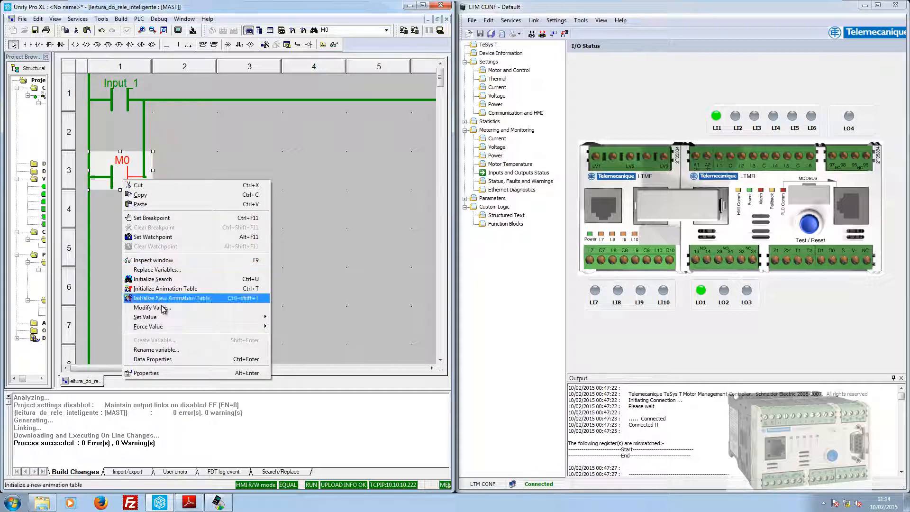
pyautogui.moveTo(168, 317)
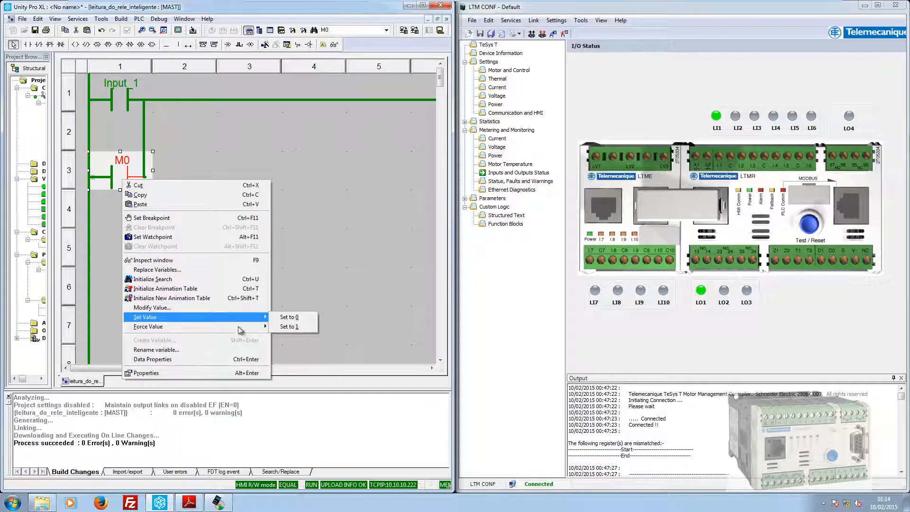
pyautogui.click(292, 331)
pyautogui.click(232, 196)
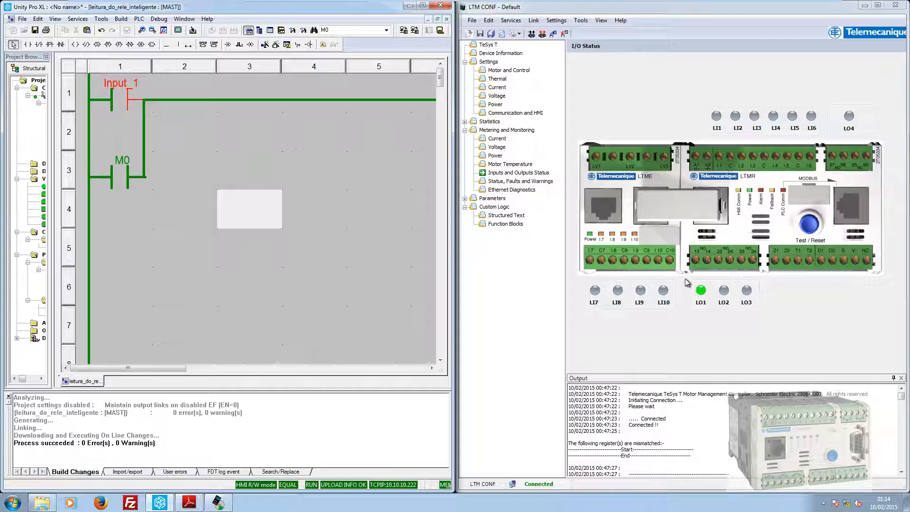
# Set the M0 contact's value back to 0 and return to the I/O Status view in LTM CONF.
pyautogui.rightClick(124, 180)
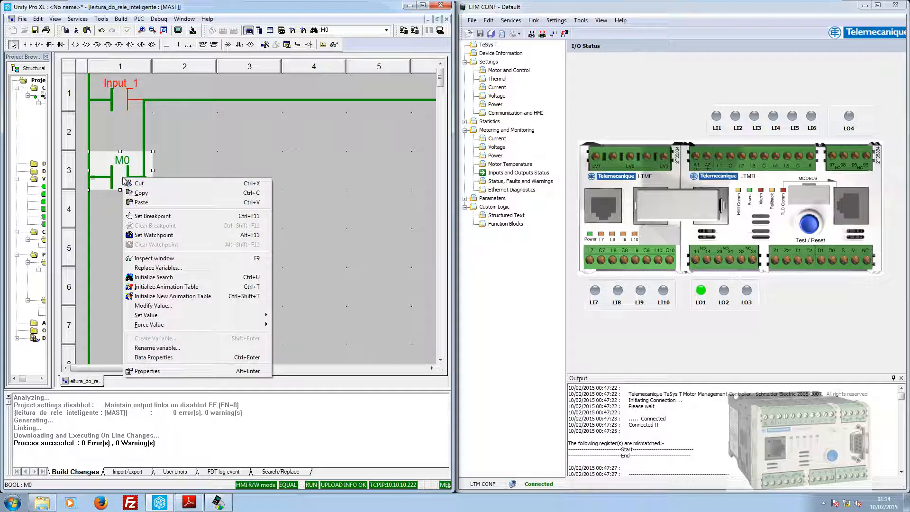
pyautogui.moveTo(176, 316)
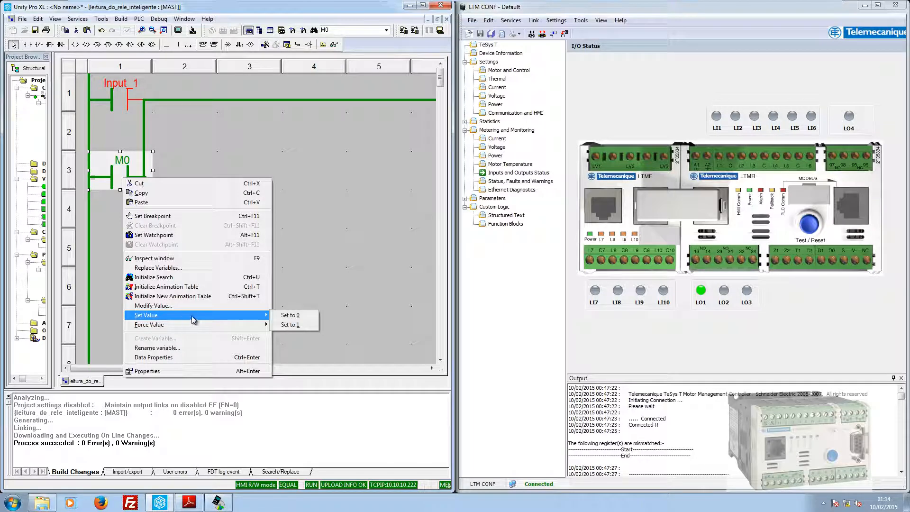
pyautogui.click(286, 316)
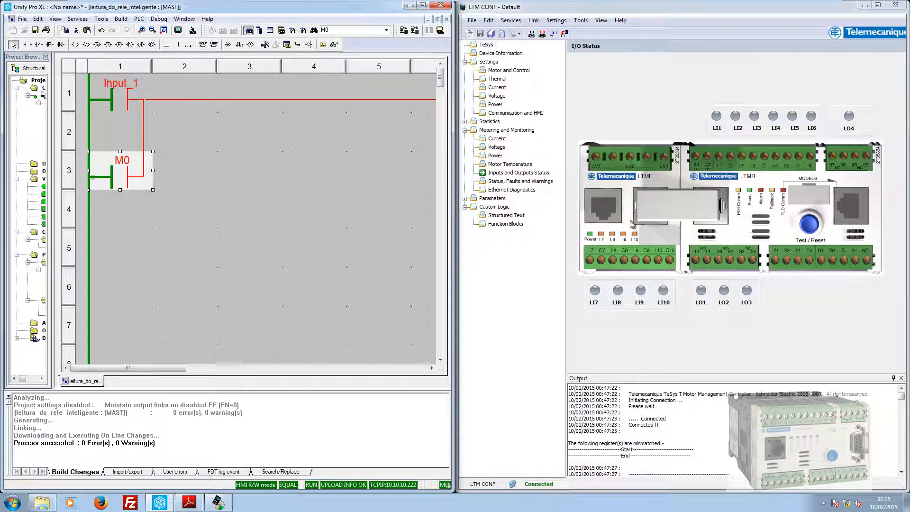
pyautogui.click(544, 282)
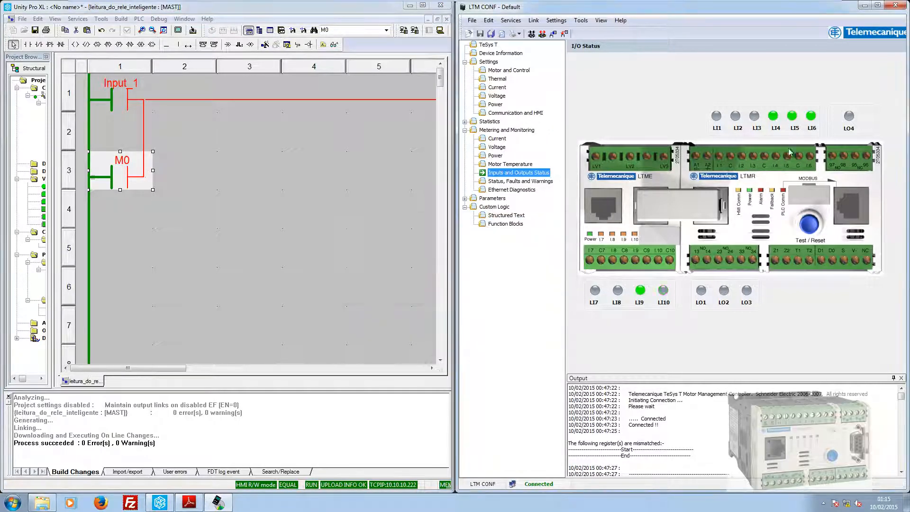